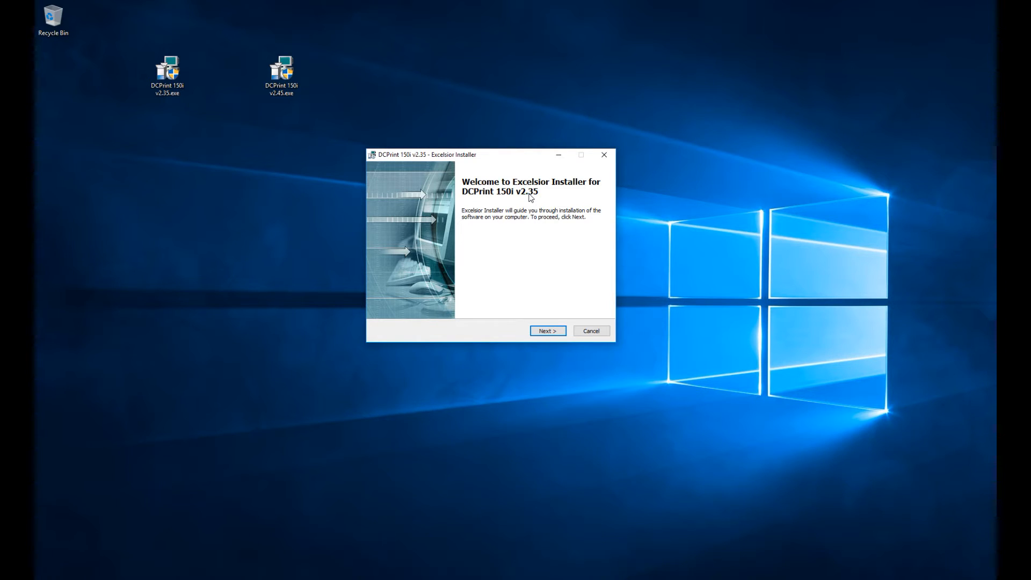
Install DCPrint 150i v2.35, accepting the licence, default folders and all three shortcut locations.
left_click(546, 331)
left_click(547, 331)
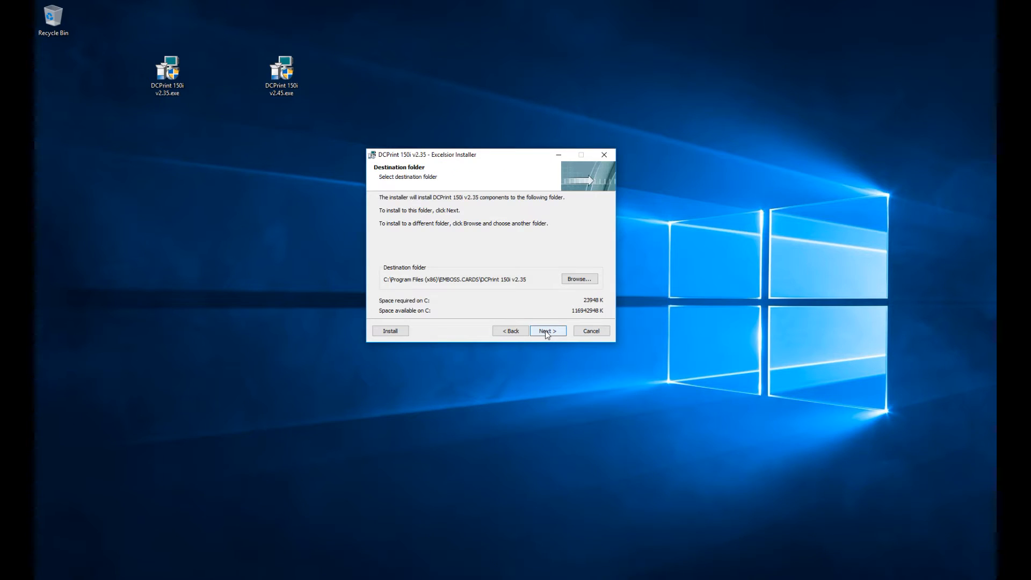
left_click(547, 331)
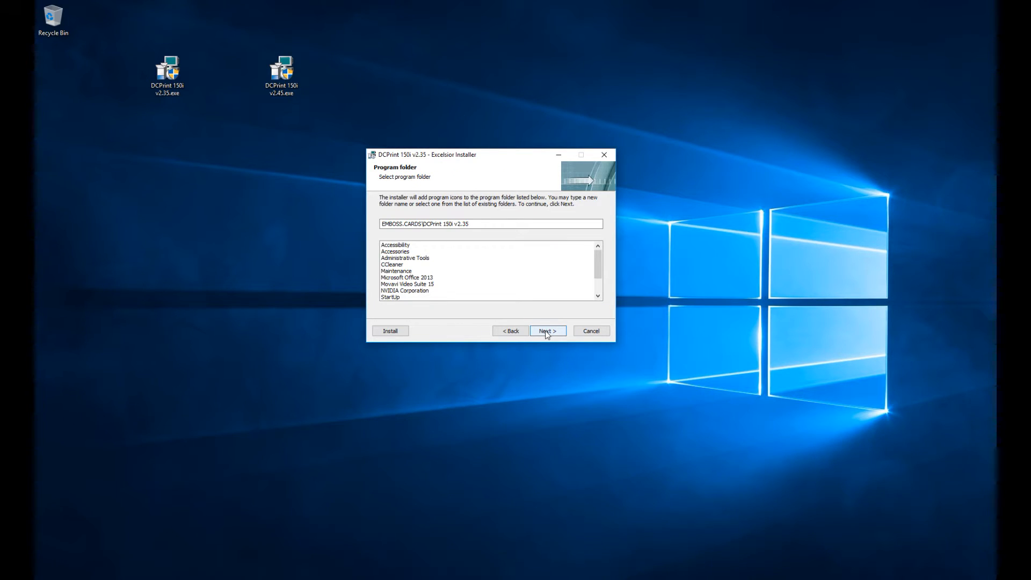
left_click(546, 331)
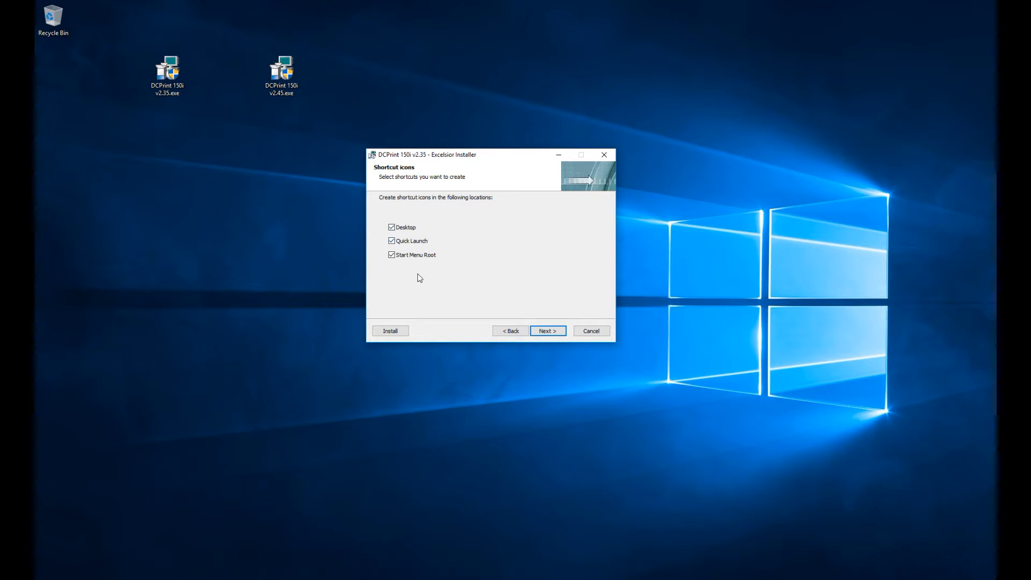
left_click(544, 332)
left_click(545, 331)
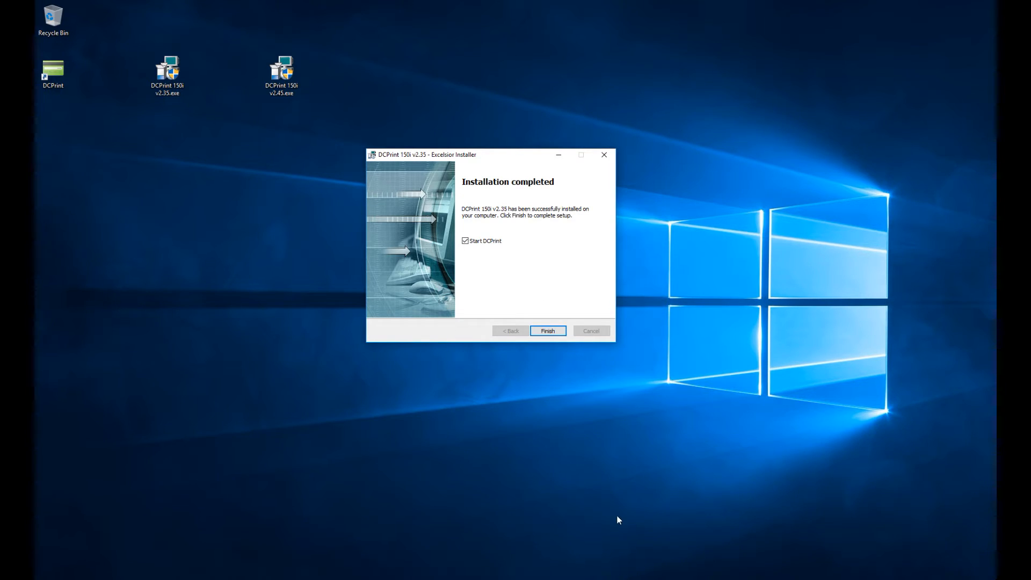
Finish setup, let Windows download and install .NET Framework 3.5, and dismiss the success notice.
left_click(548, 331)
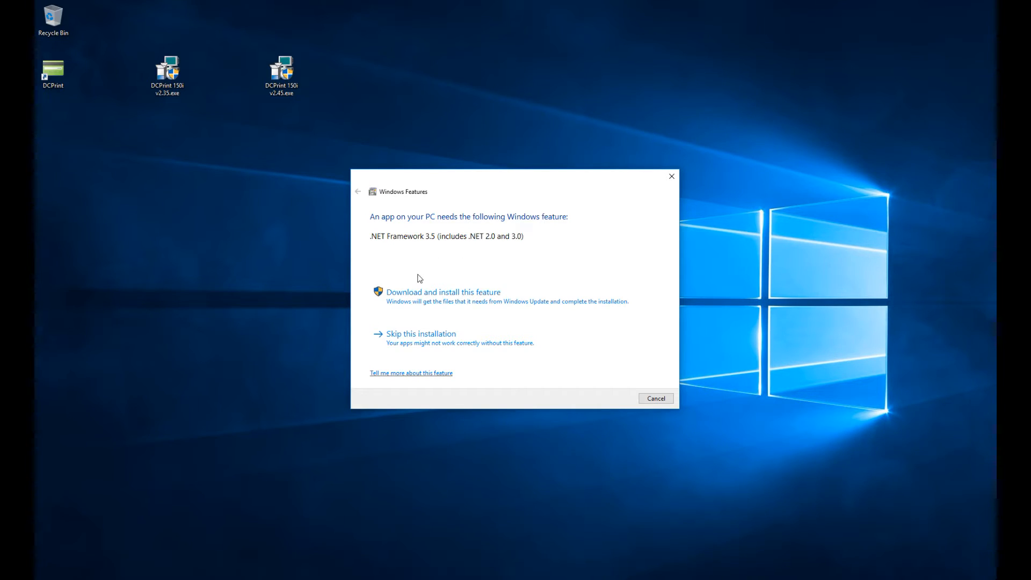
left_click(436, 302)
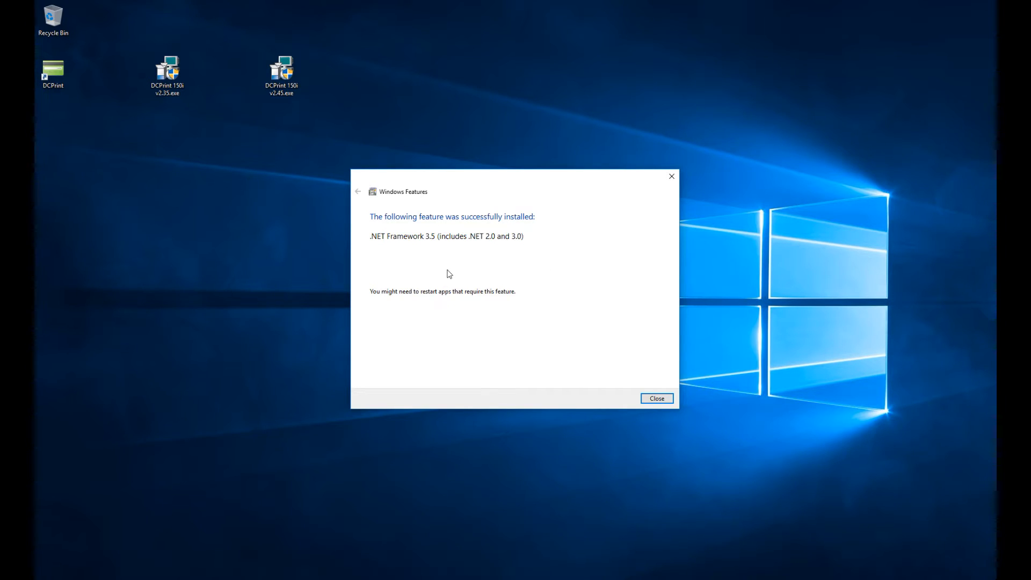
left_click(656, 399)
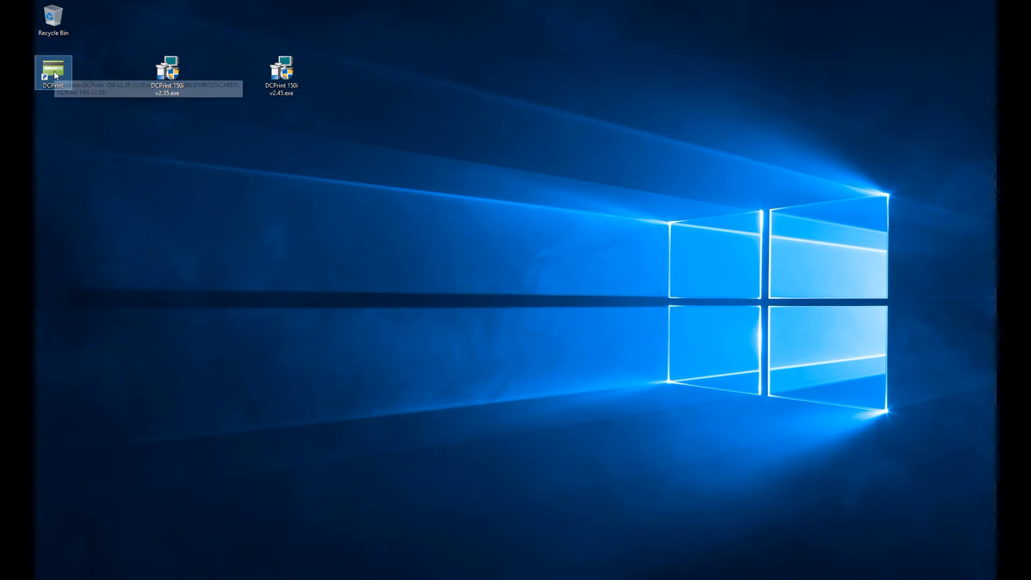
Start DCPrint 150i from the desktop and bring up its 9600-baud connection Settings.
left_click(125, 221)
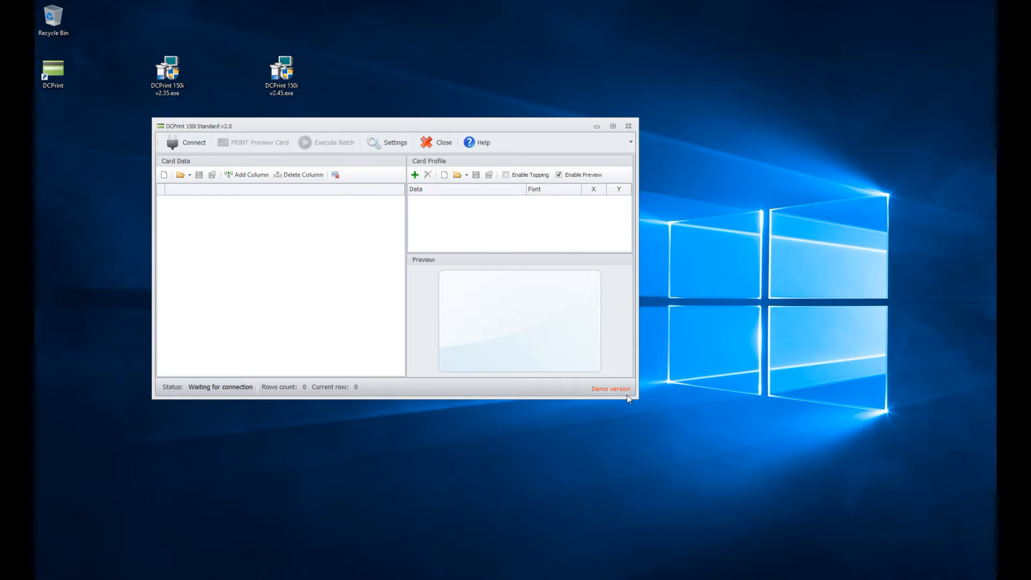
left_click(386, 143)
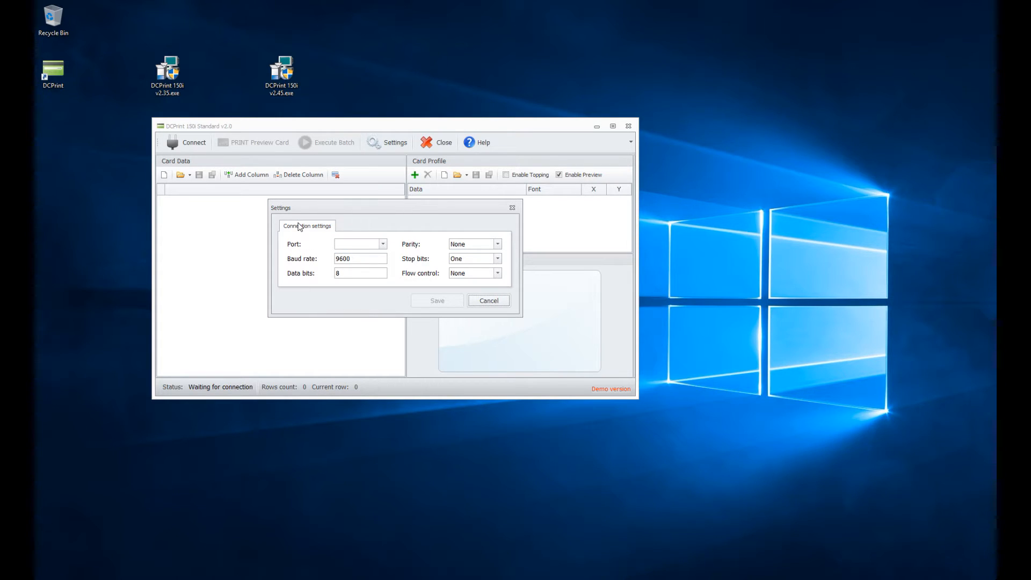
Inspect the Port list, then cancel the Settings dialog without changes.
left_click(383, 244)
left_click(490, 302)
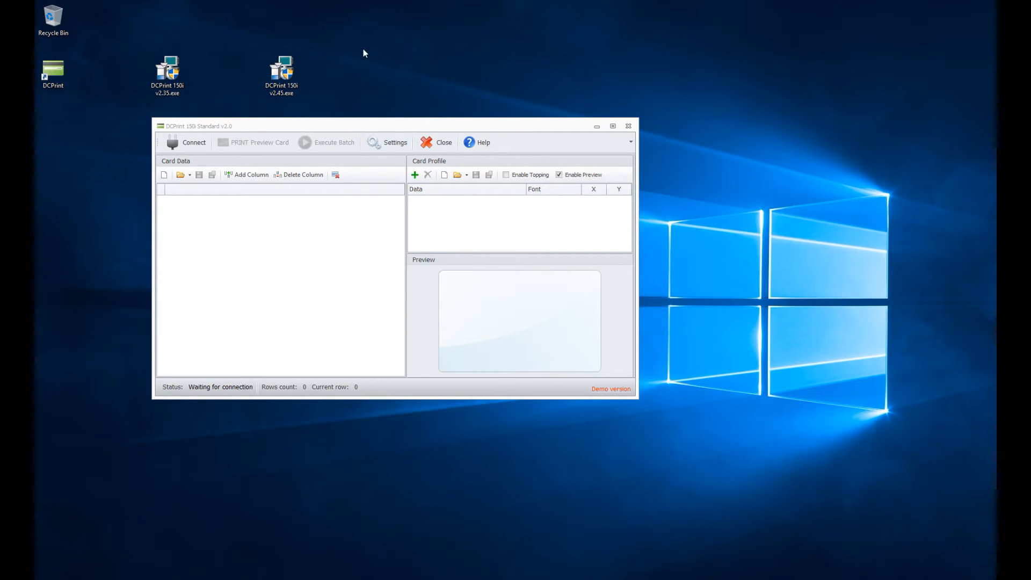
Set the connection port to COM3 and save the settings.
left_click(389, 144)
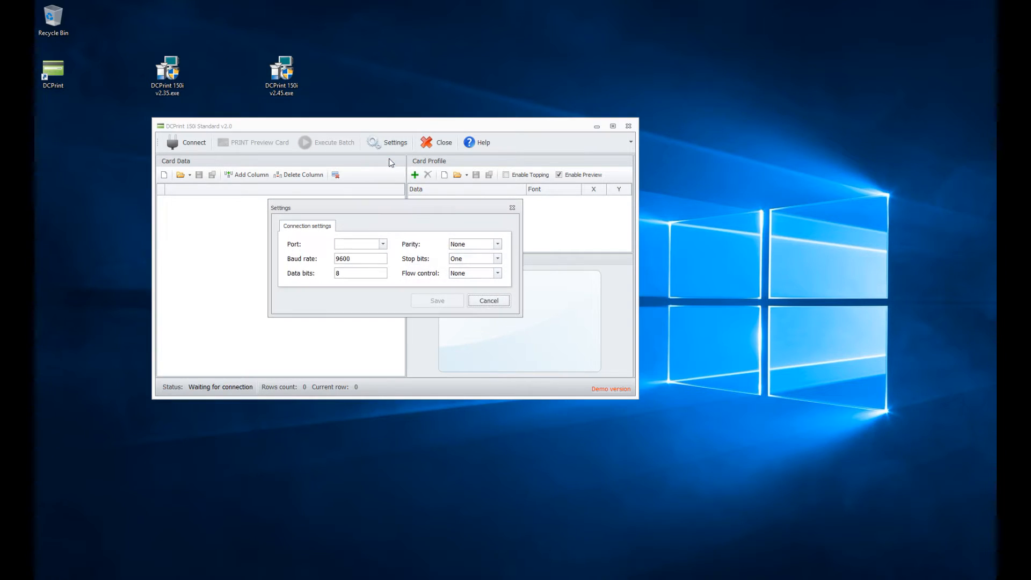
left_click(373, 246)
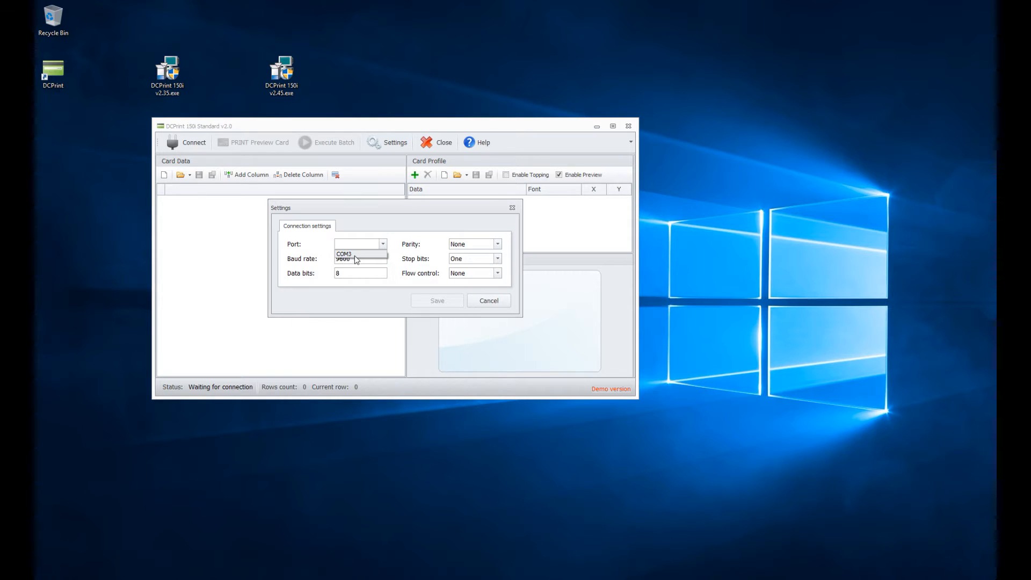
left_click(346, 255)
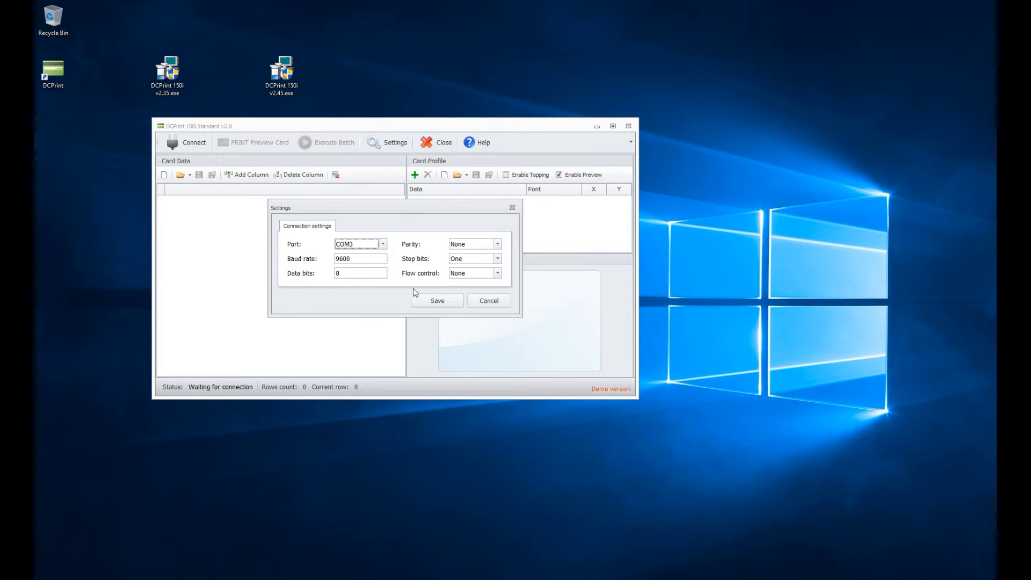
left_click(437, 301)
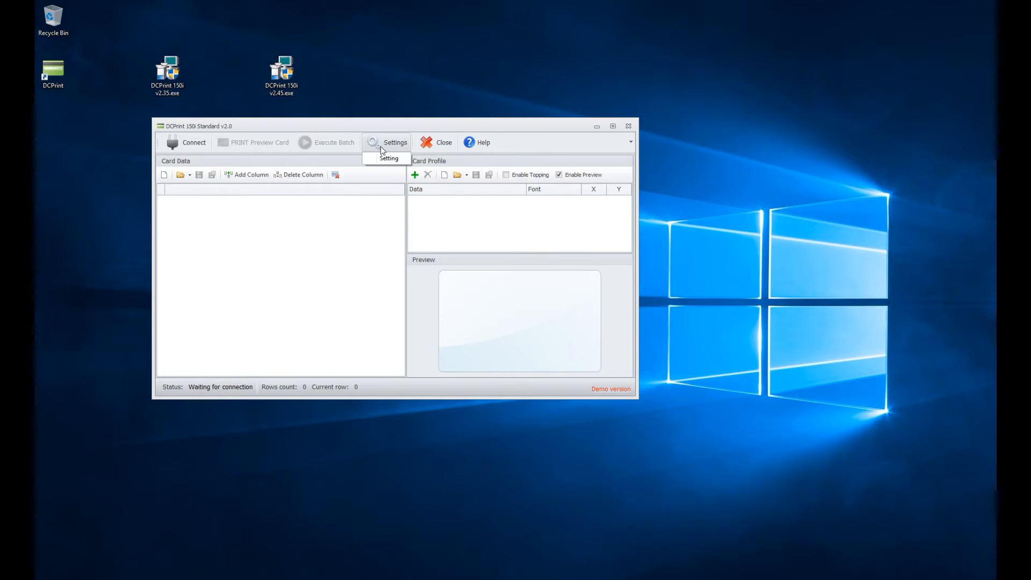
Recheck the port settings, save them again, and connect to the card printer.
left_click(384, 151)
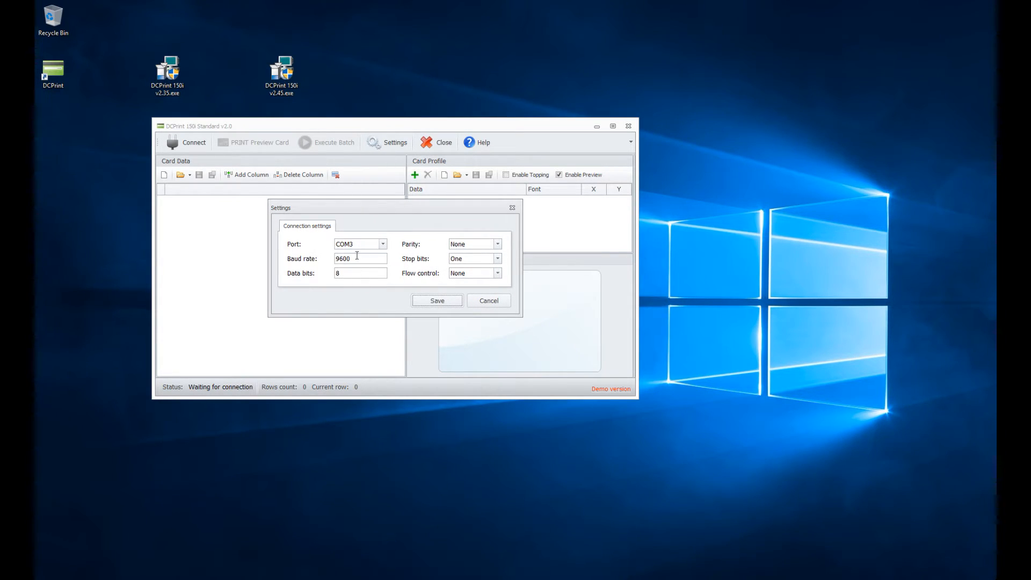
left_click(382, 245)
left_click(443, 304)
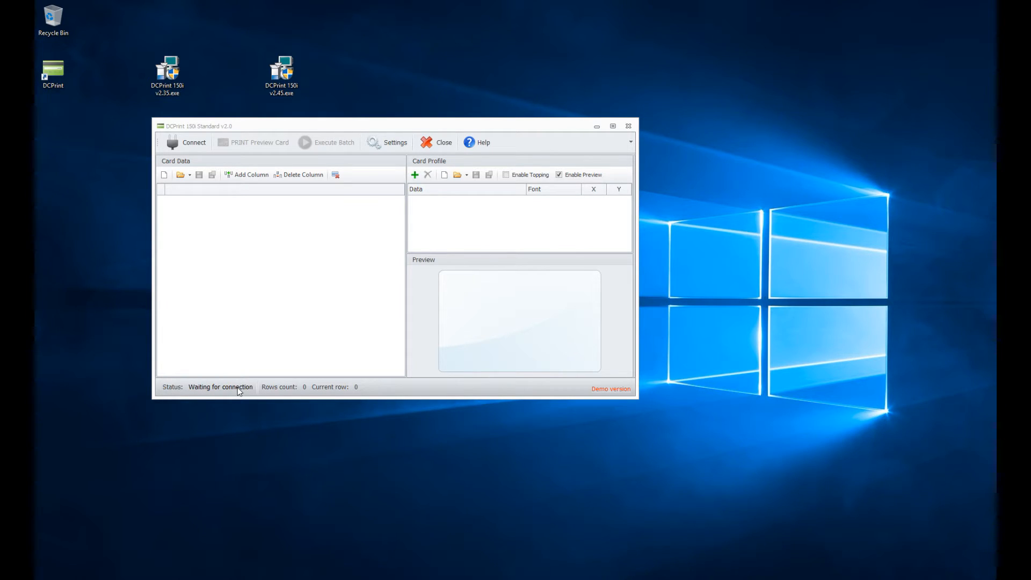
left_click(186, 145)
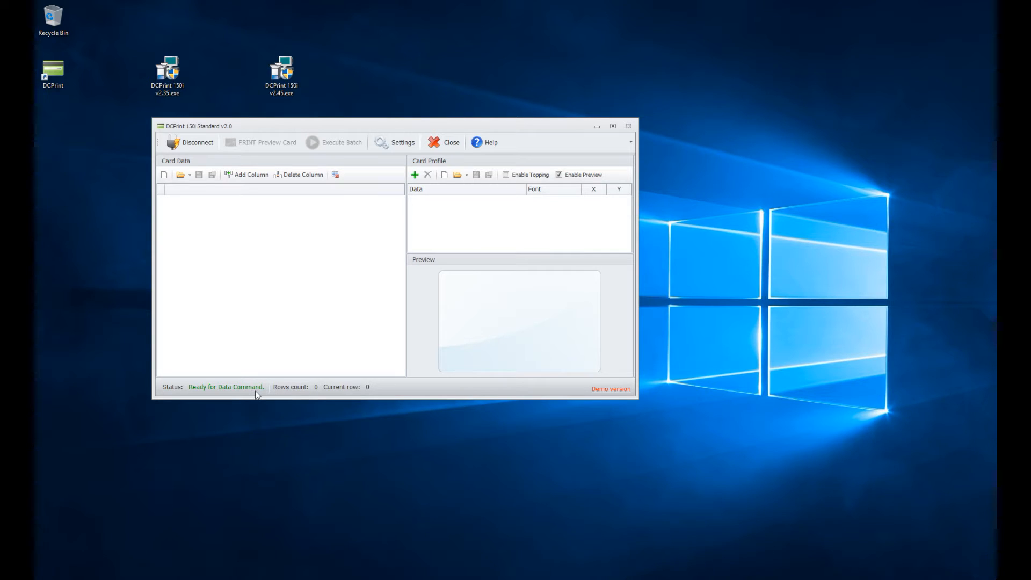
Disconnect from the card printer and close DCPrint 150i.
left_click(183, 146)
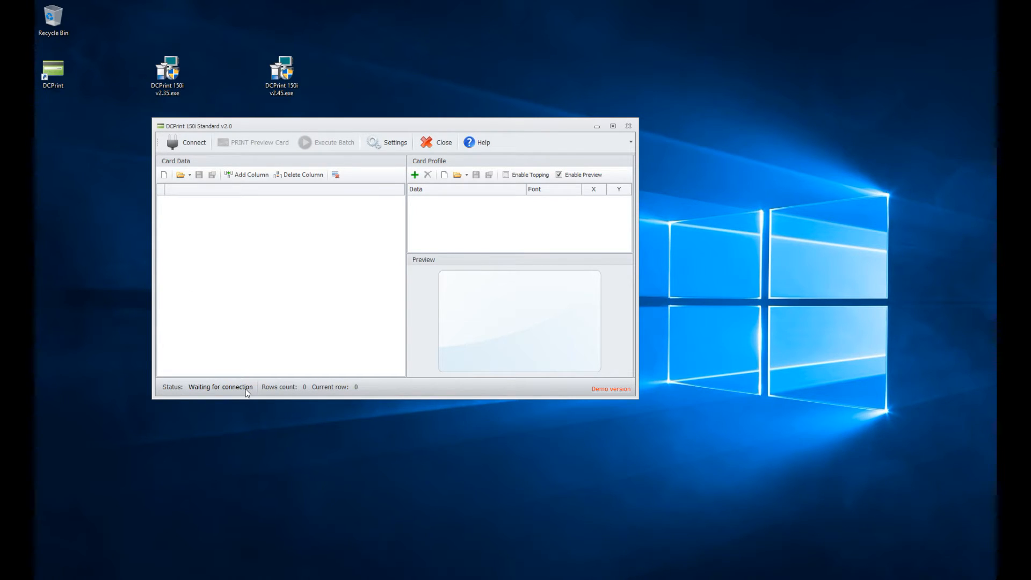
left_click(430, 147)
Relaunch DCPrint from the desktop icon and continue with DEMO Standard.
double_click(53, 68)
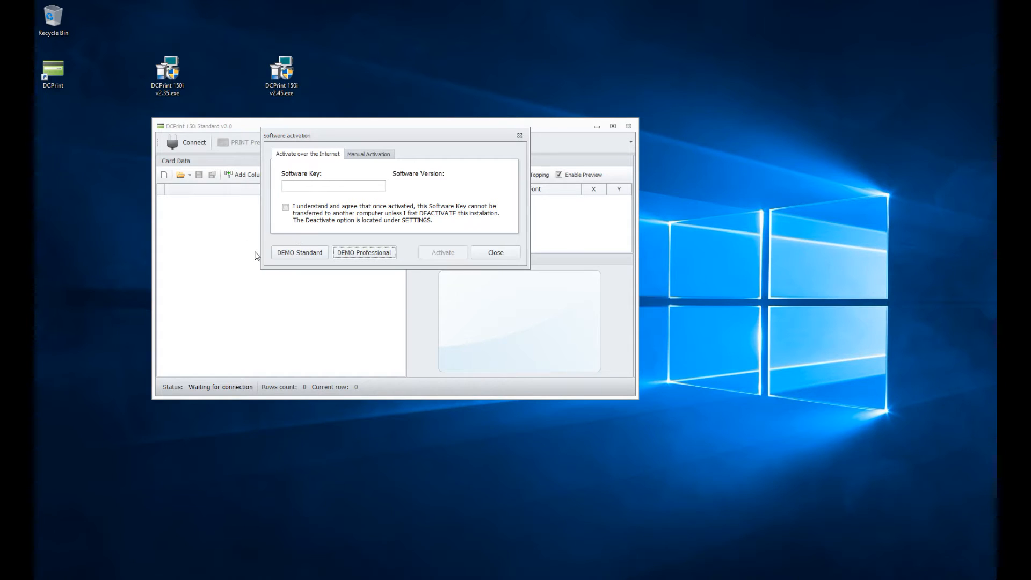
left_click(296, 253)
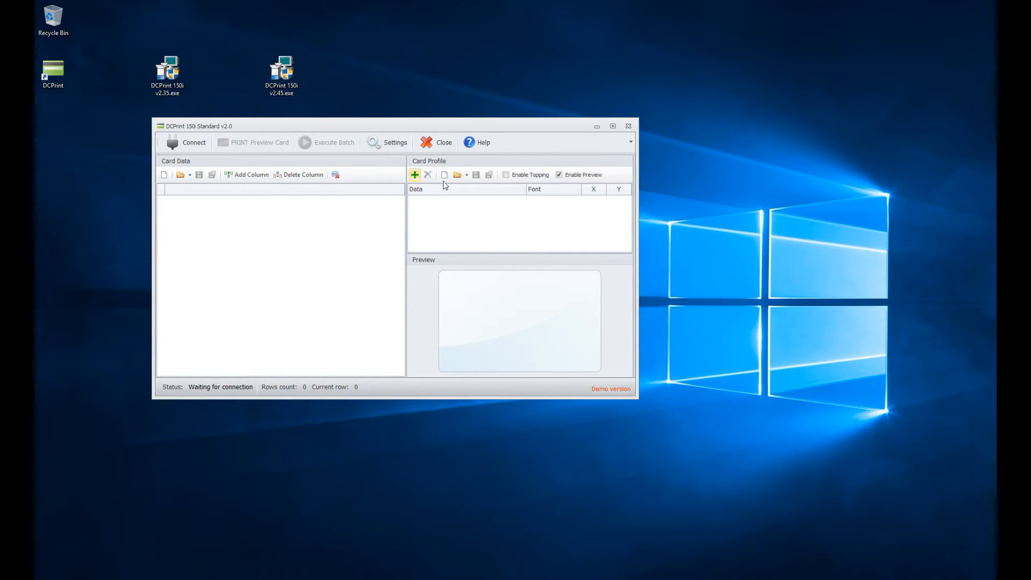
left_click(189, 175)
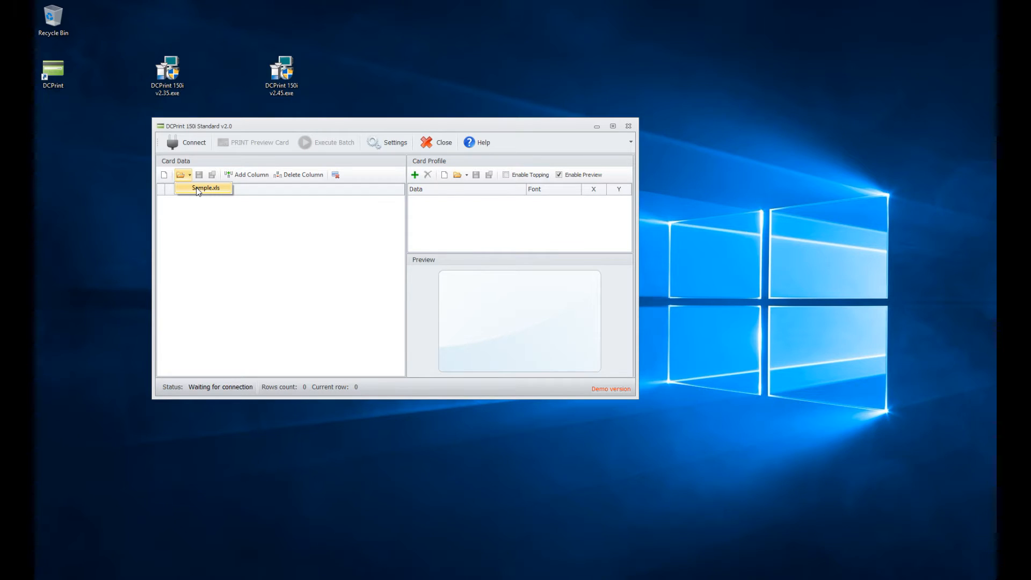
Load Sample.xls card data and the Sample Profile.pfl layout, then turn off the card preview.
left_click(199, 189)
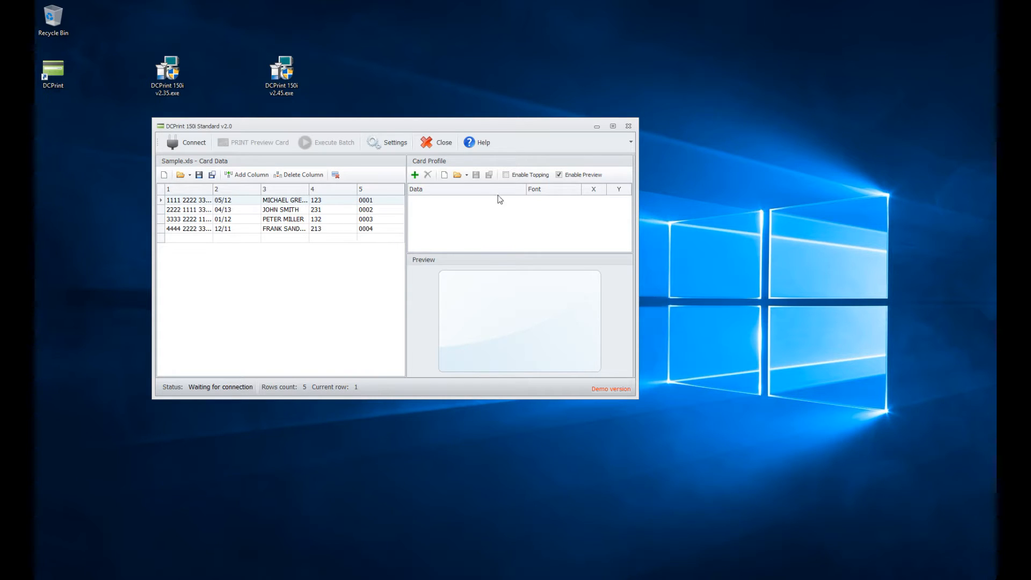
left_click(467, 175)
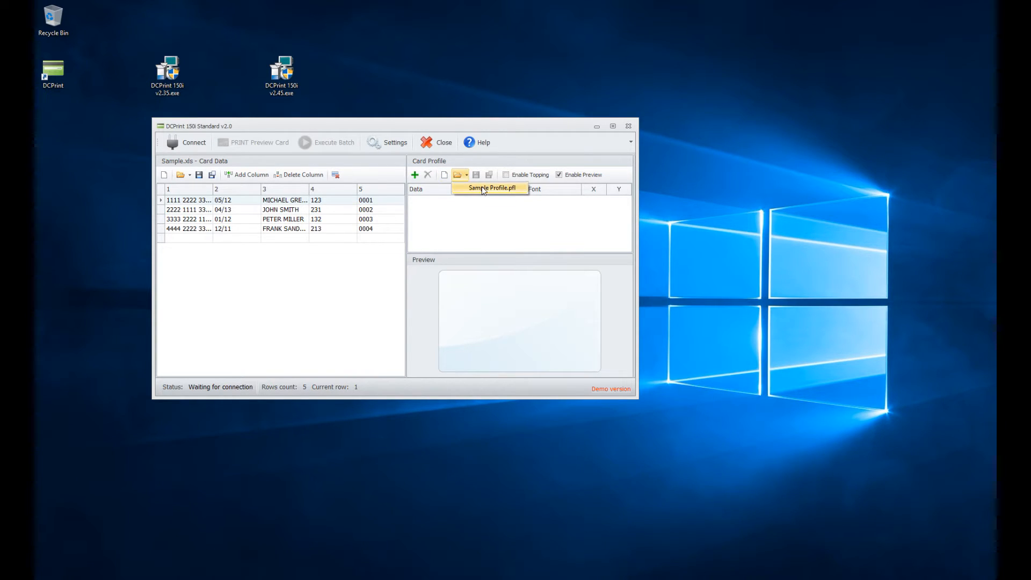
left_click(484, 188)
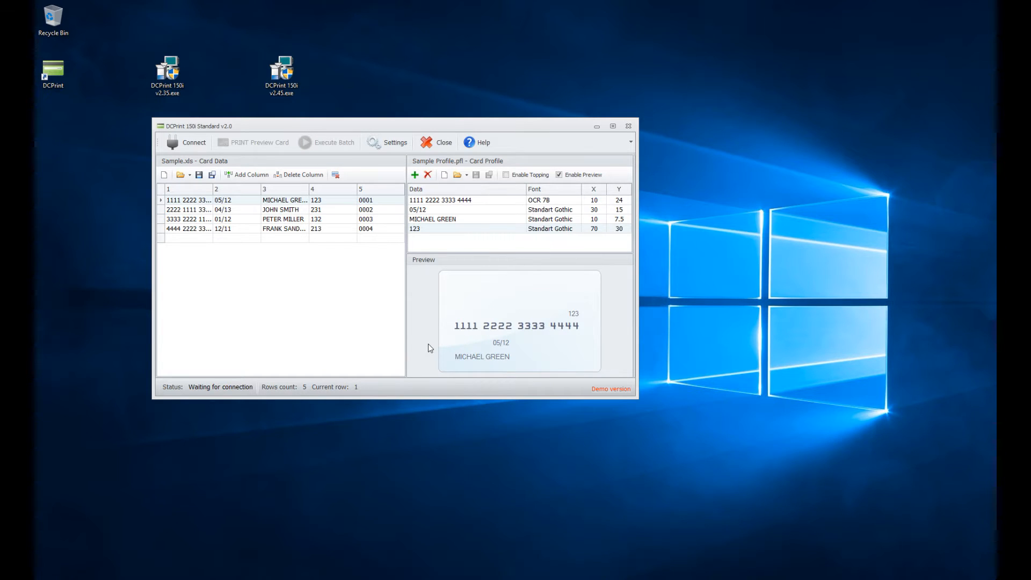
left_click(559, 175)
left_click(559, 175)
left_click(506, 177)
left_click(506, 175)
left_click(433, 201)
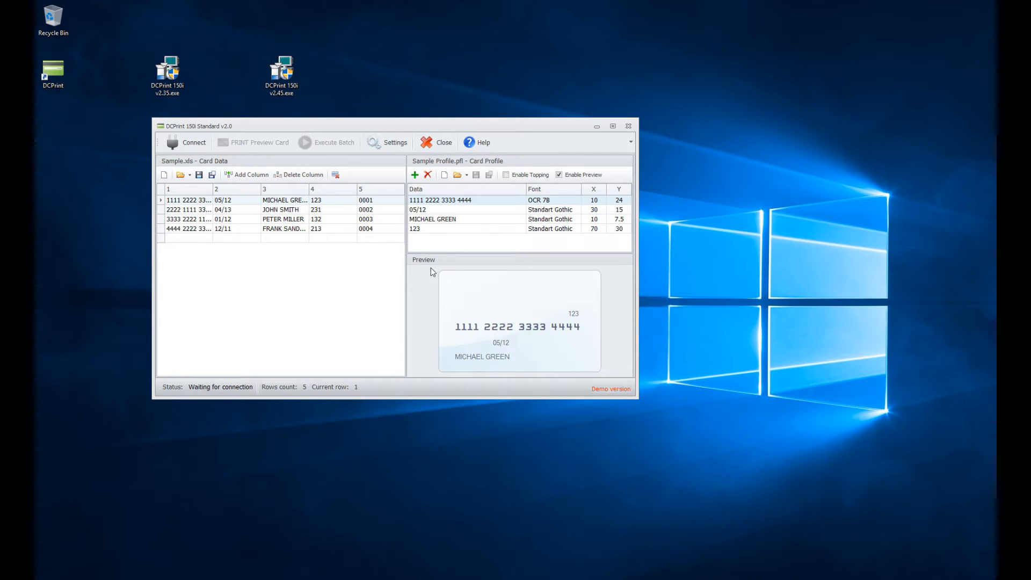
left_click(547, 211)
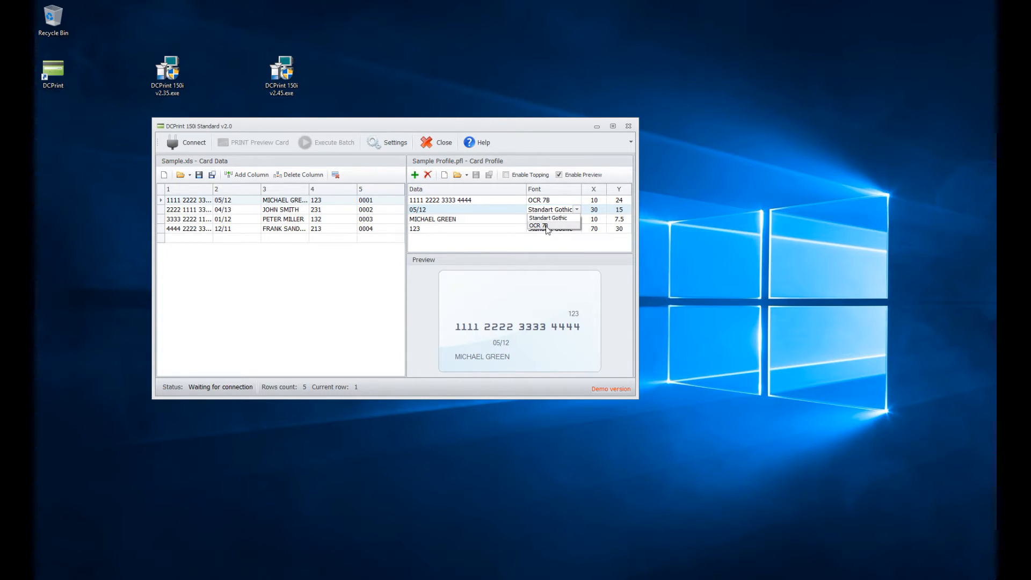
Try the font choices and Enable Topping, leaving Standart Gothic and topping off.
left_click(473, 357)
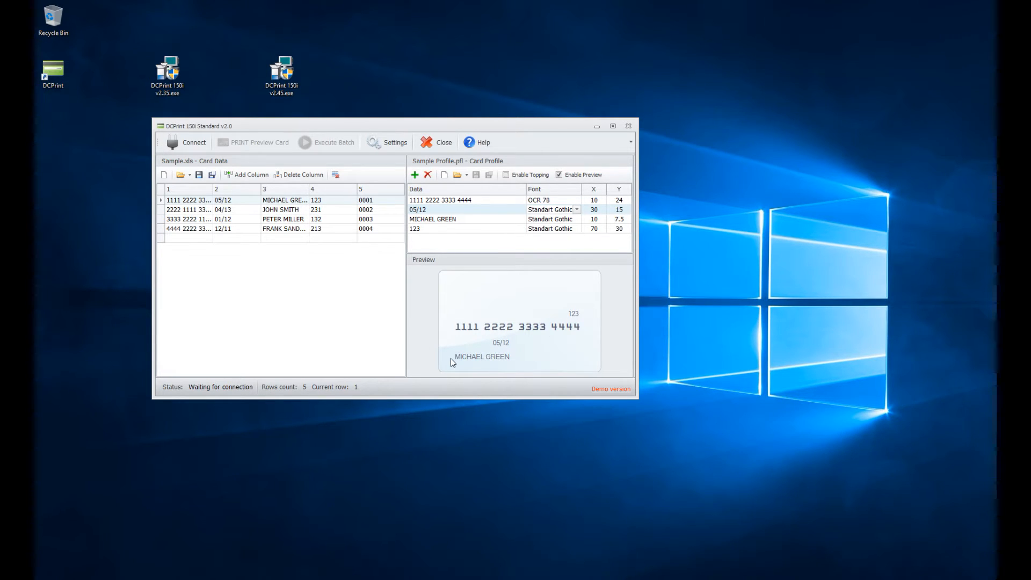
left_click(505, 176)
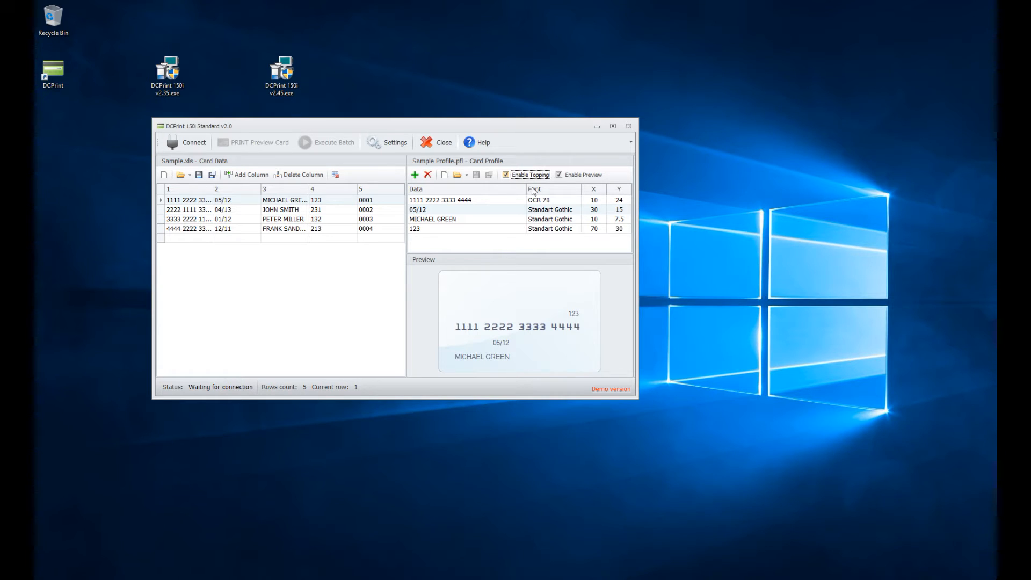
left_click(506, 176)
left_click(558, 231)
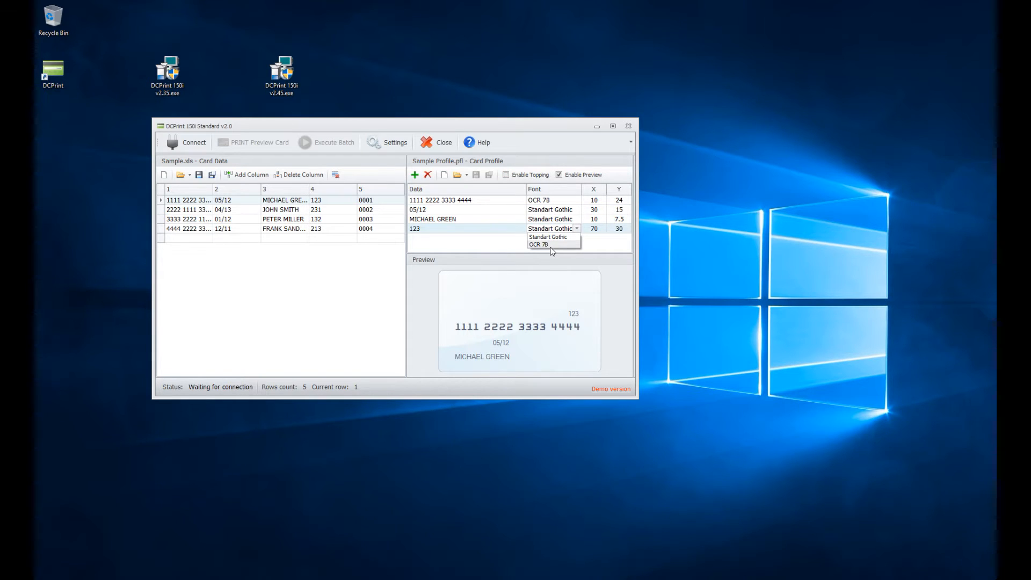
left_click(543, 279)
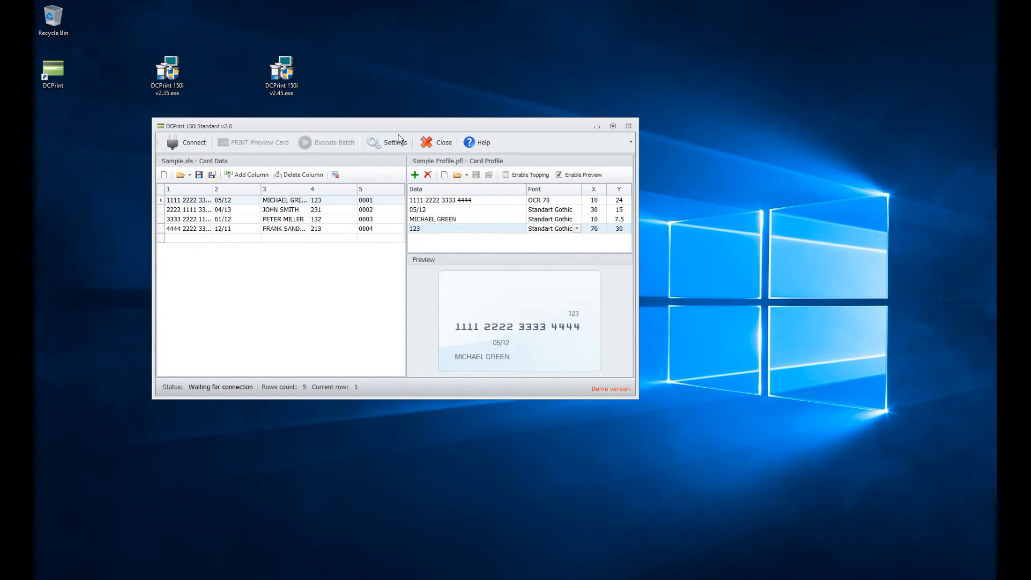
Close DCPrint and relaunch it as the DEMO Professional edition.
left_click(441, 143)
left_click(52, 69)
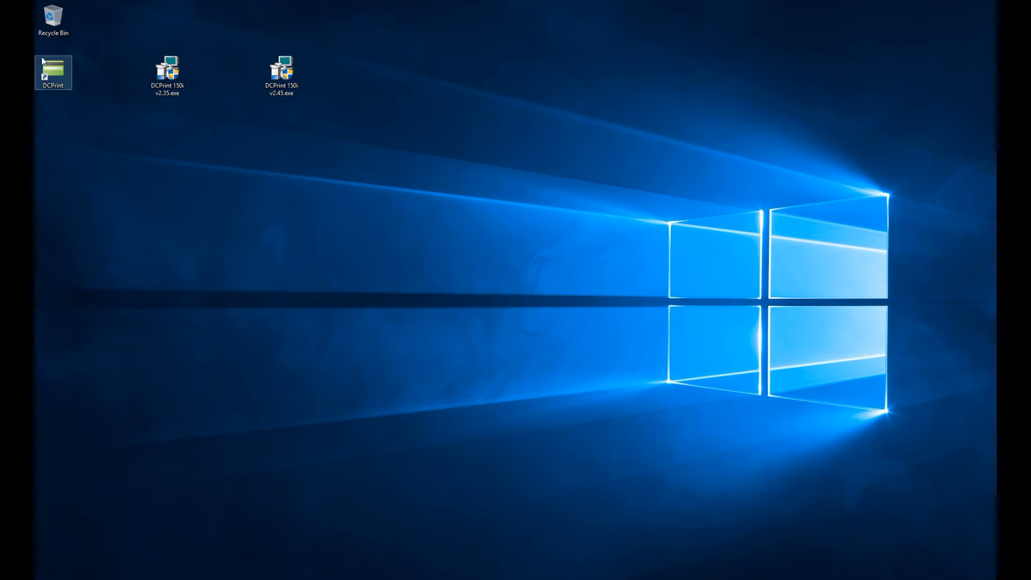
left_click(447, 247)
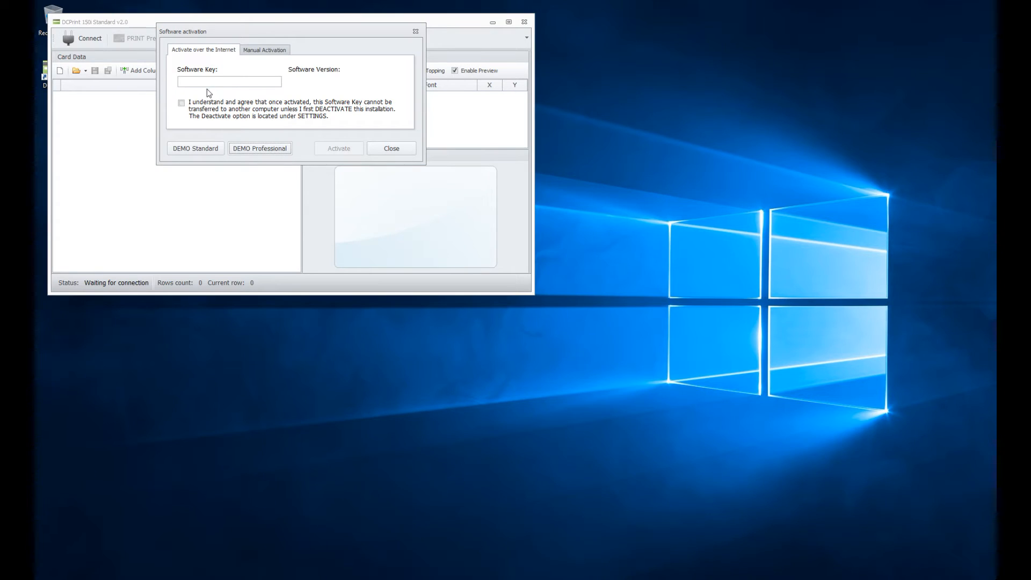
left_click(256, 149)
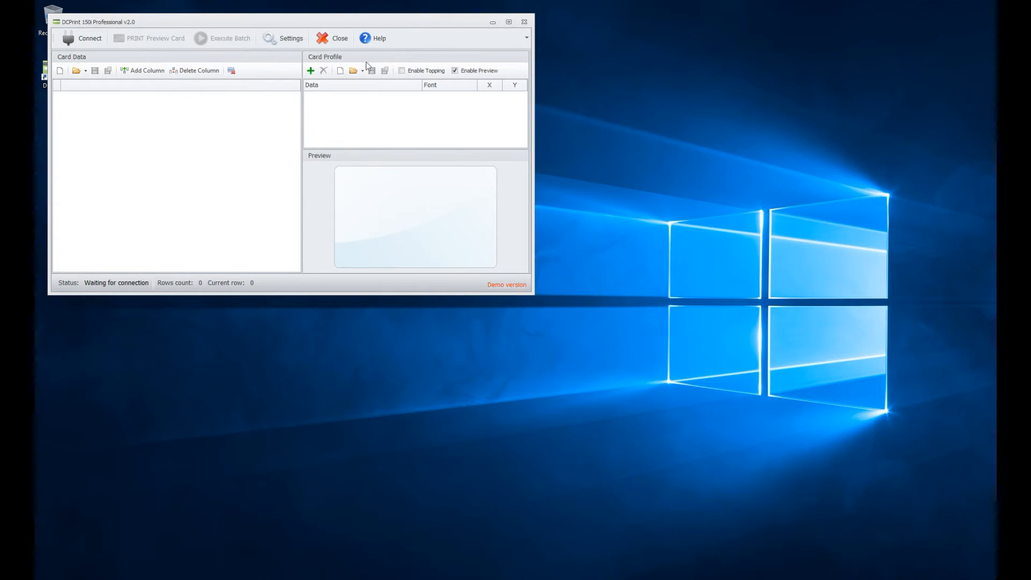
Centre the window, load Sample.xls and Sample Profile.pfl, and set the 123 field to Rear Indent font.
left_click_drag(356, 20, 503, 110)
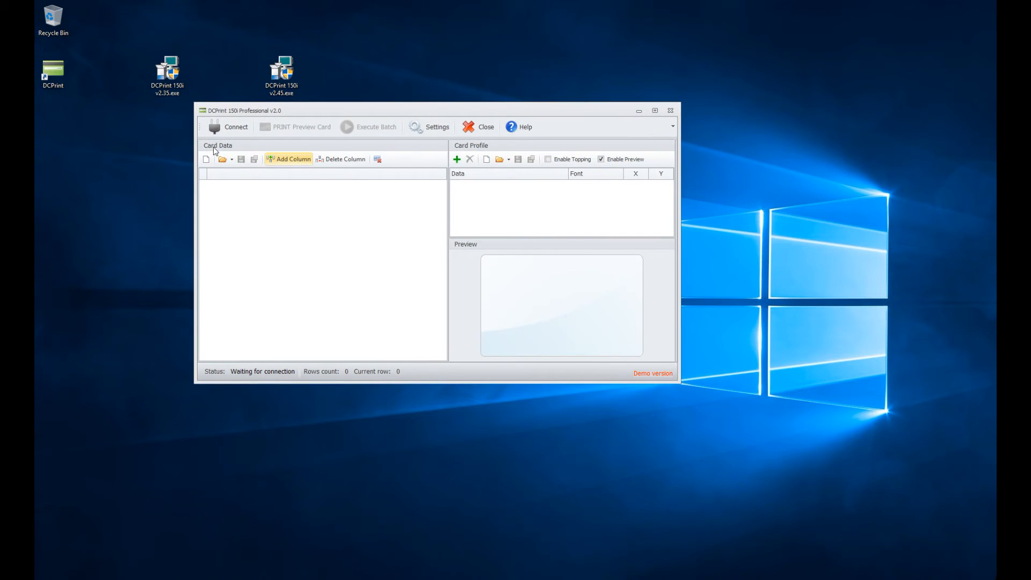
left_click(232, 159)
left_click(247, 170)
left_click(508, 159)
left_click(529, 171)
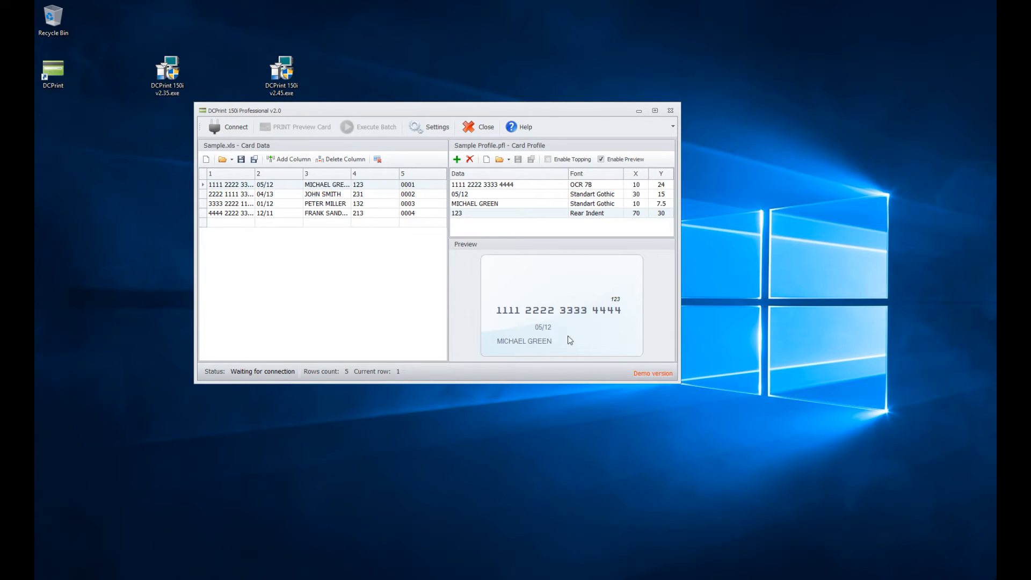
left_click(587, 215)
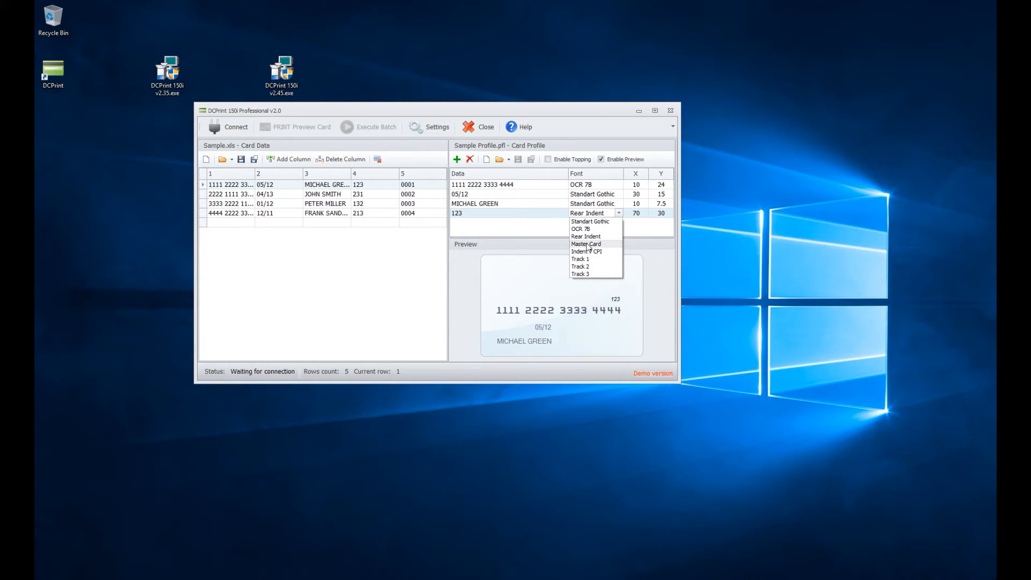
Try Master Card on the 123 field, revert it to Rear Indent, and add a new 0001 field.
left_click(588, 244)
left_click(601, 213)
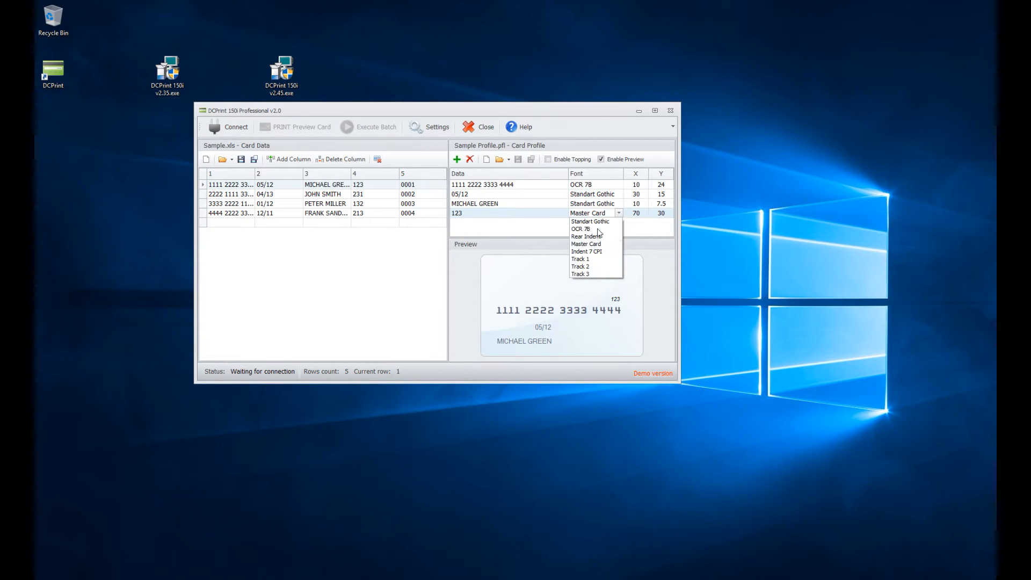
left_click(596, 238)
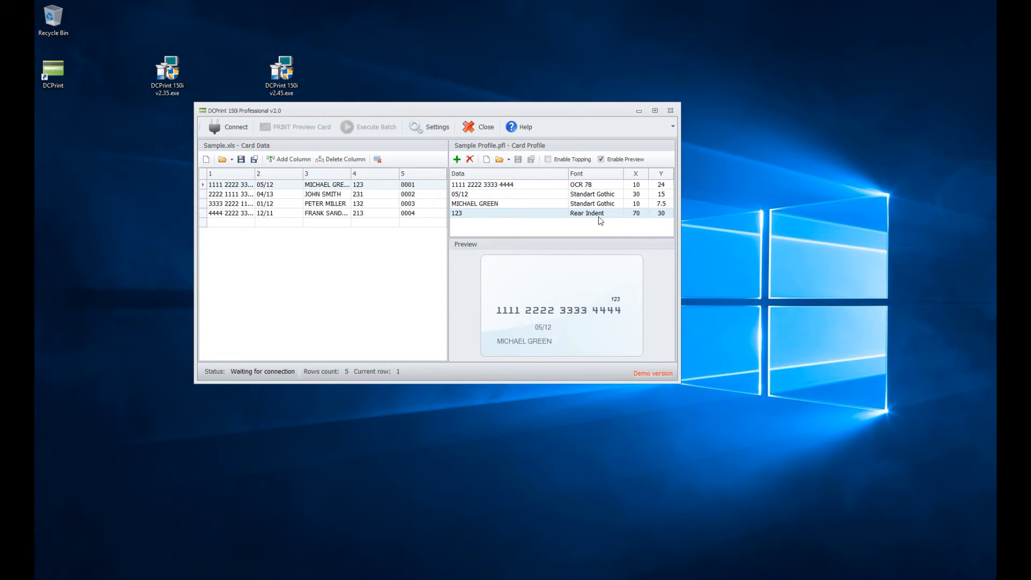
left_click(588, 214)
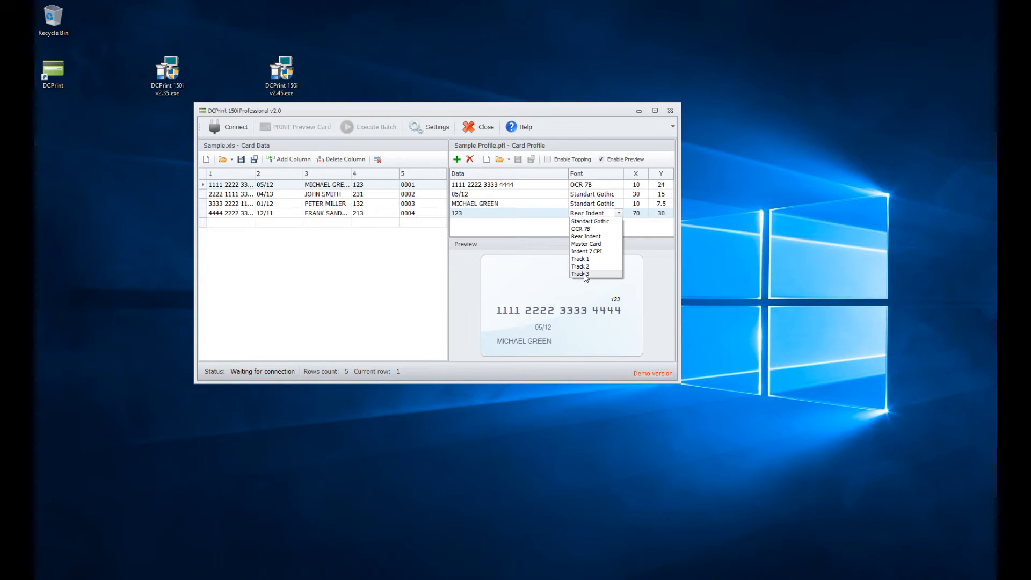
left_click(536, 277)
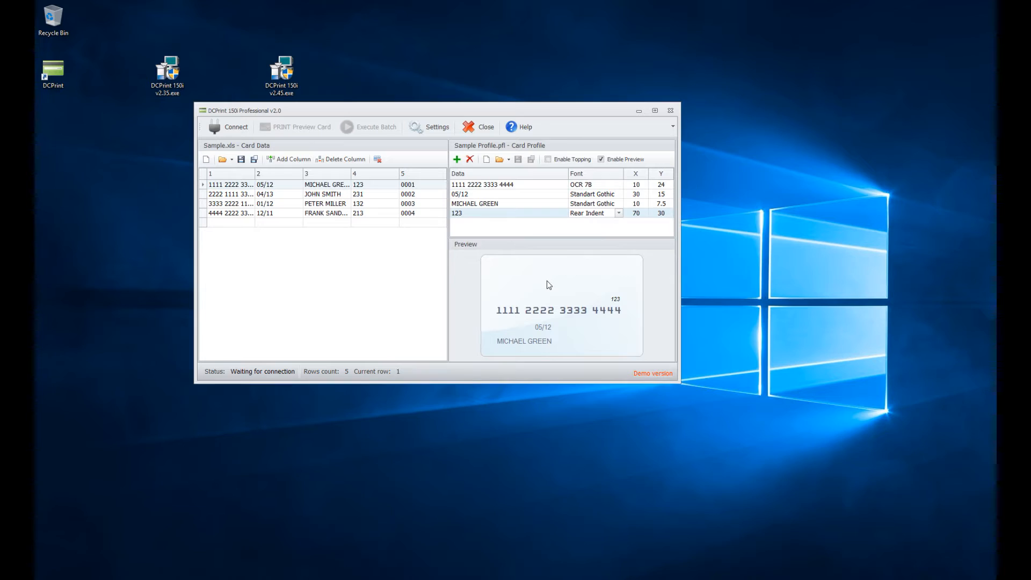
left_click(458, 159)
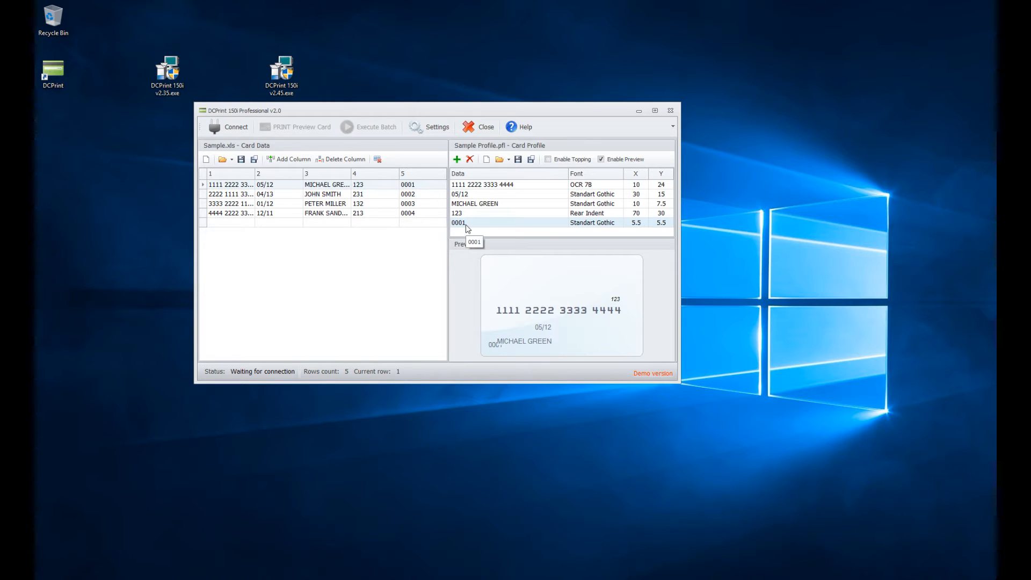
Change the 0001 field's font from Track 1 to Track 2, then select the 123 row.
left_click(604, 223)
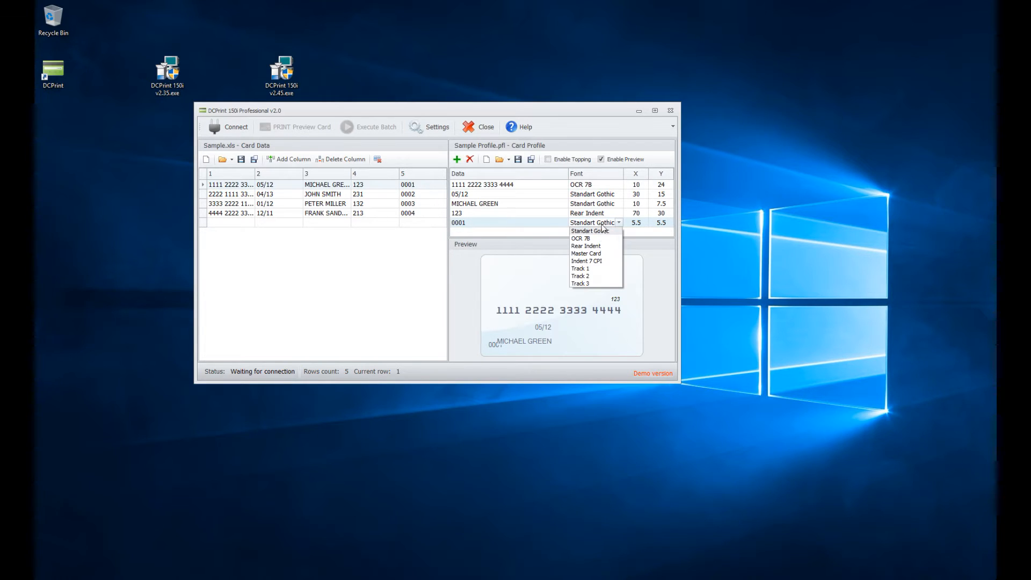
left_click(584, 269)
left_click(608, 223)
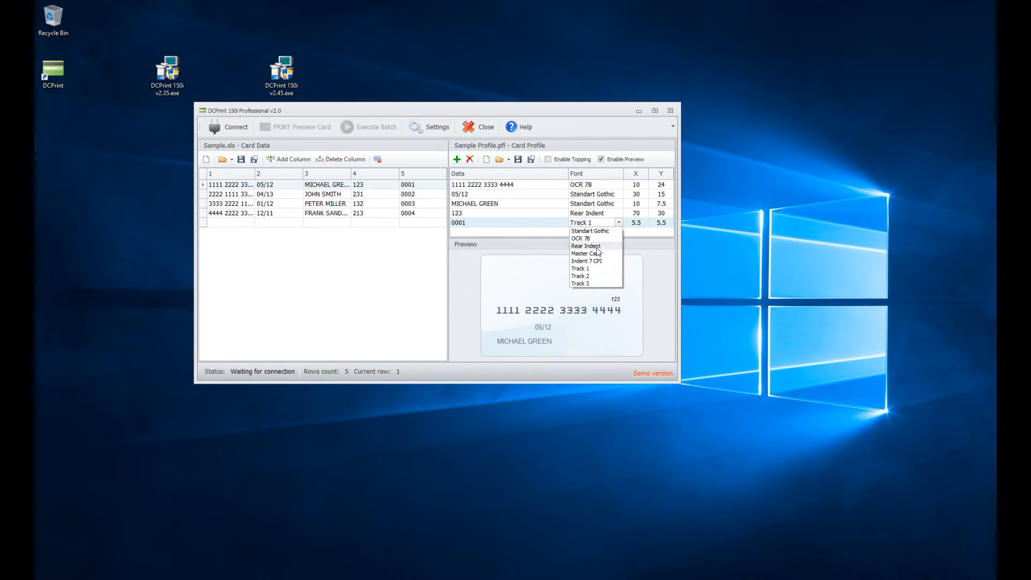
left_click(584, 275)
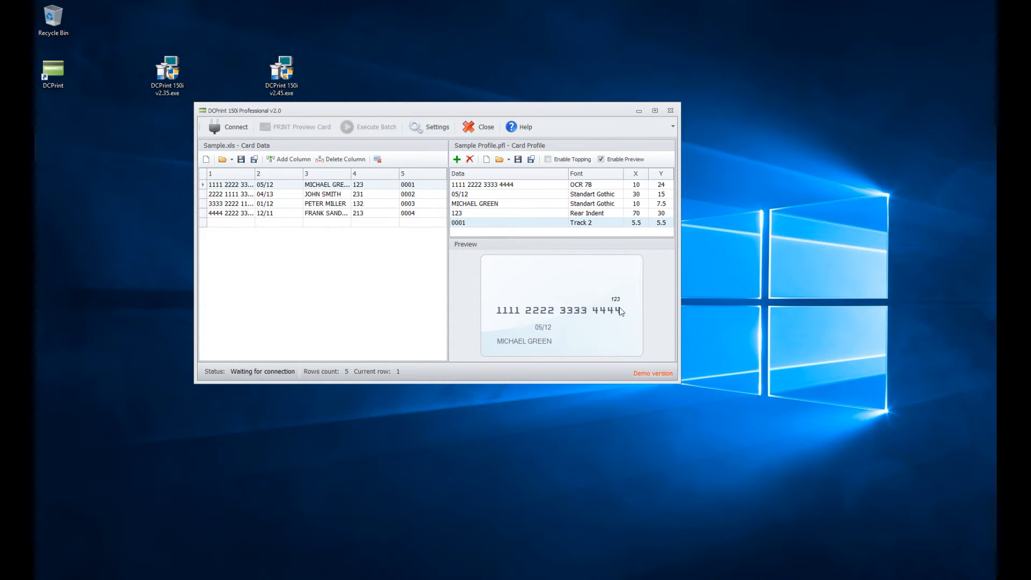
left_click(465, 213)
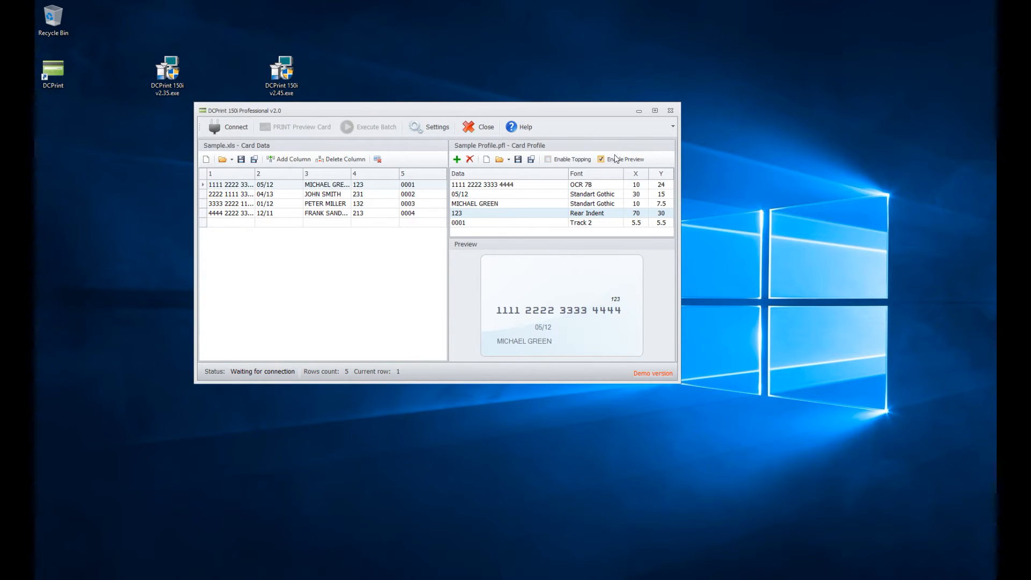
left_click(585, 213)
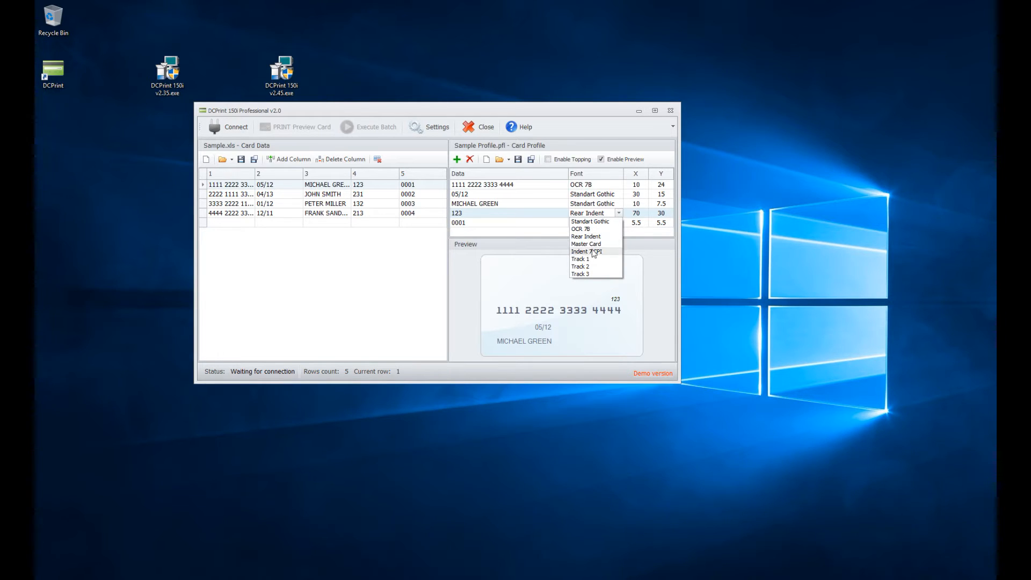
left_click(521, 224)
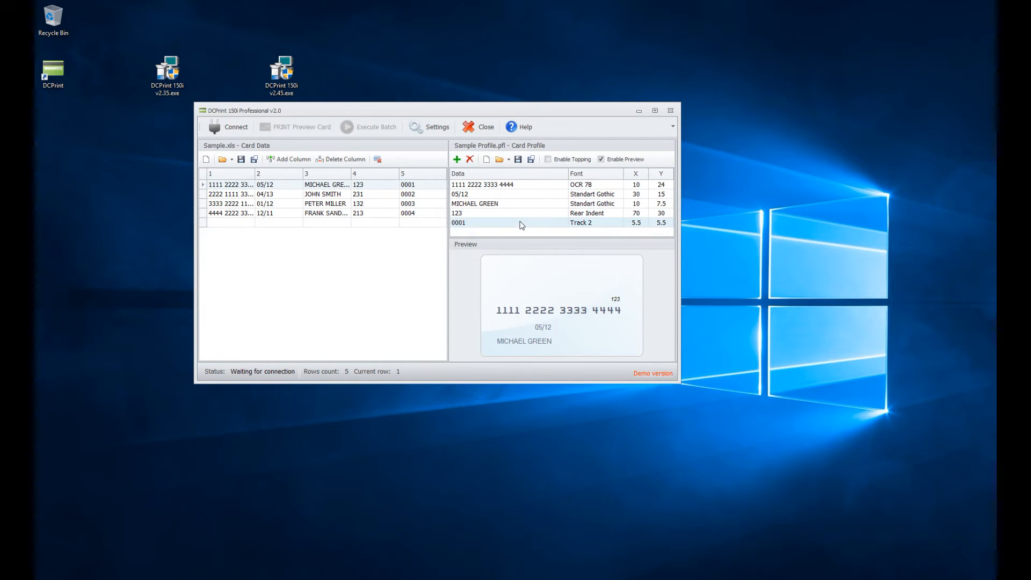
left_click(587, 224)
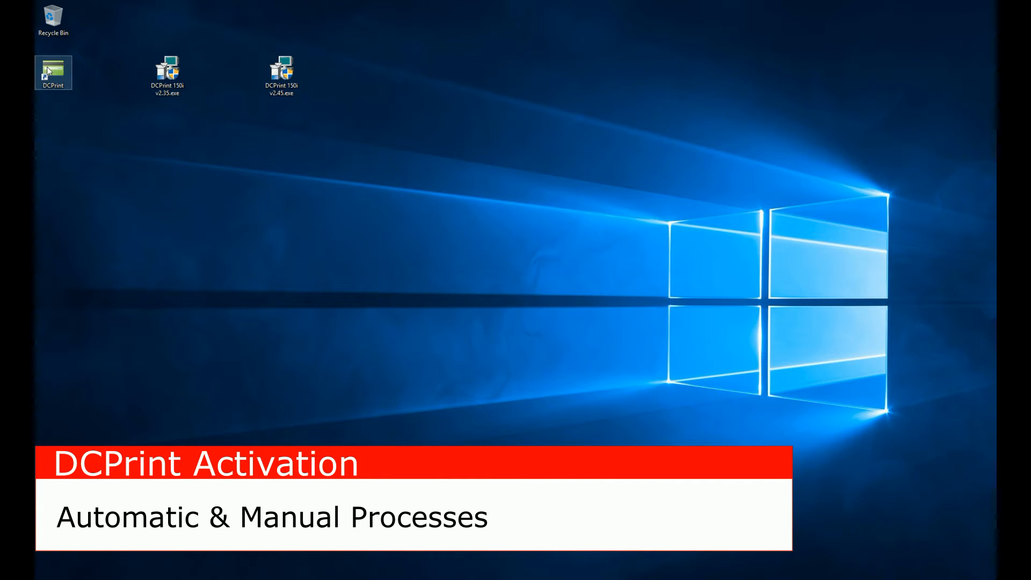
Relaunch DCPrint and paste the software key, inserting hyphens between the digit groups.
double_click(51, 66)
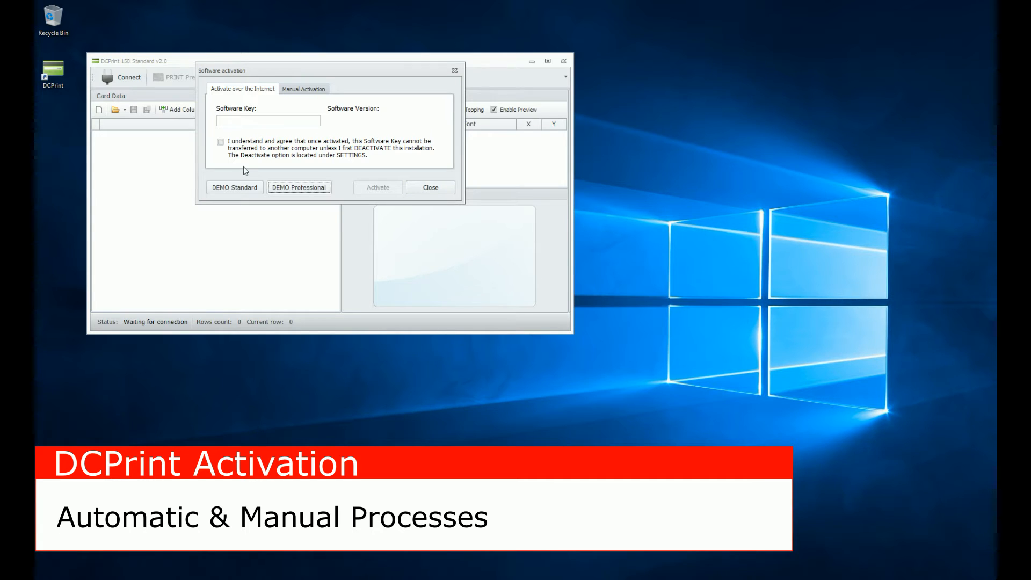
right_click(268, 120)
left_click(288, 163)
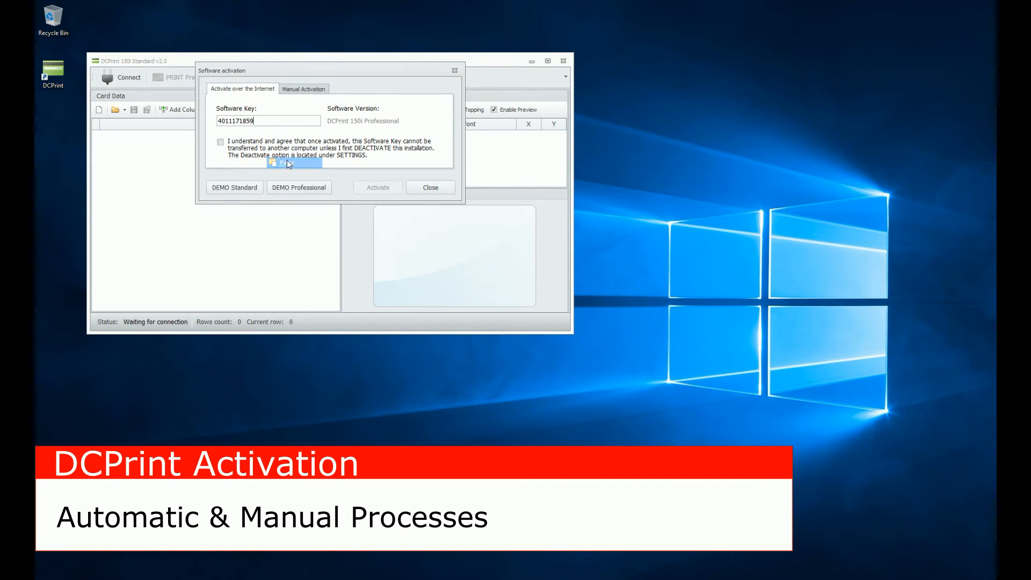
left_click(230, 121)
type("-")
left_click(246, 121)
type("-")
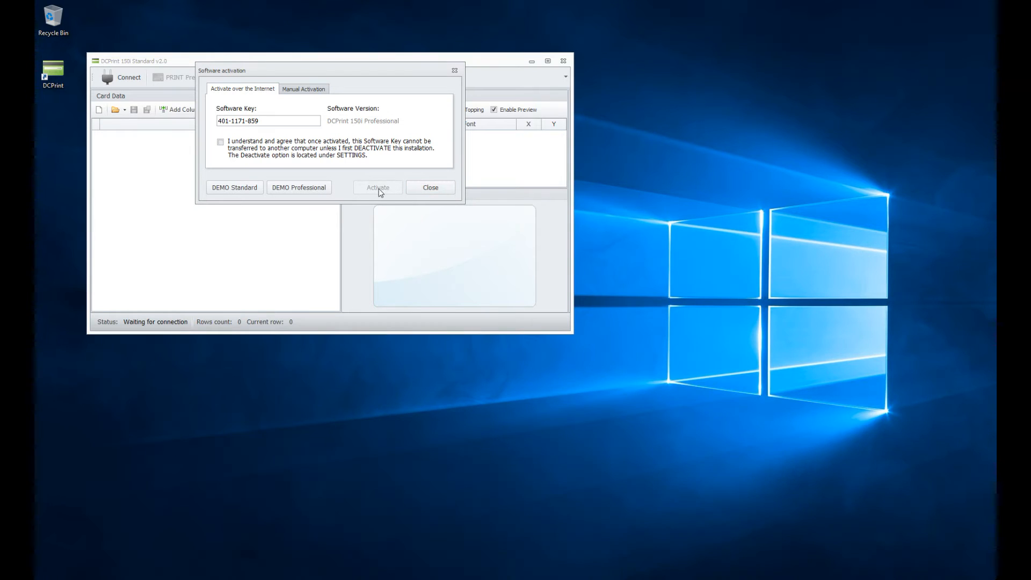
Accept the non-transferable terms, activate online, and acknowledge the 'Activation Succeeded!' message.
left_click(221, 143)
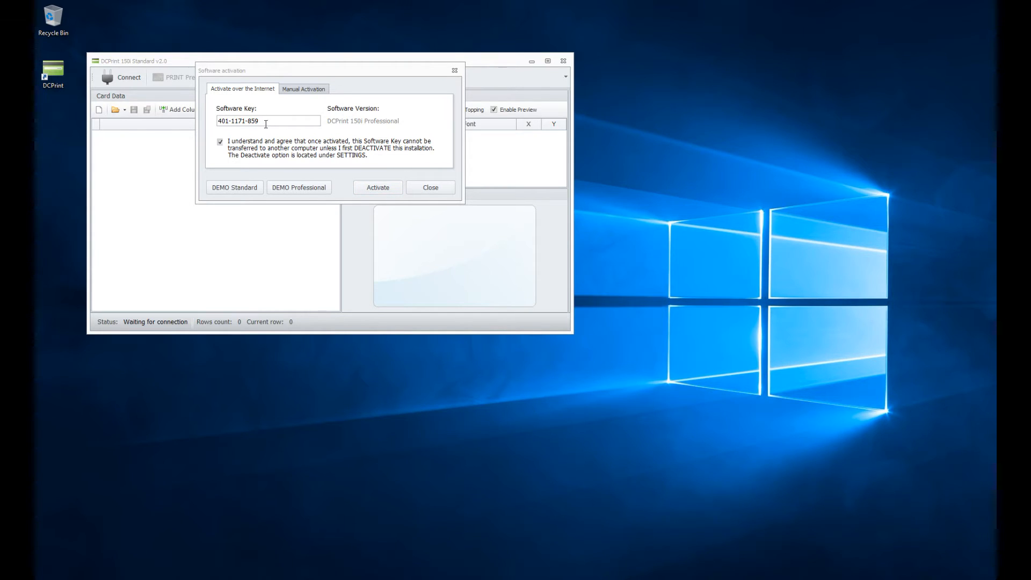
left_click(378, 188)
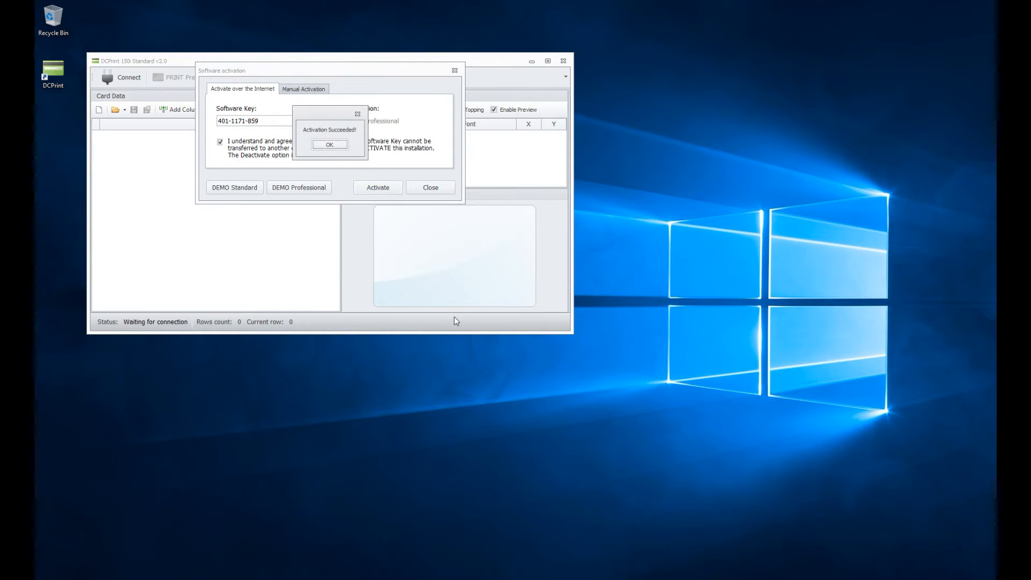
left_click(330, 145)
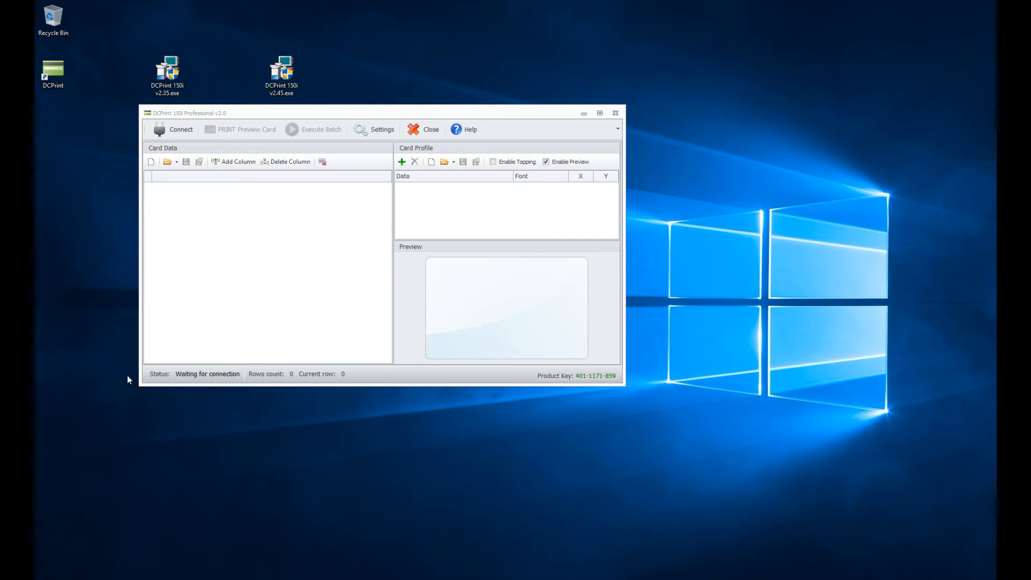
Connect DCPrint to the card printer.
left_click(174, 133)
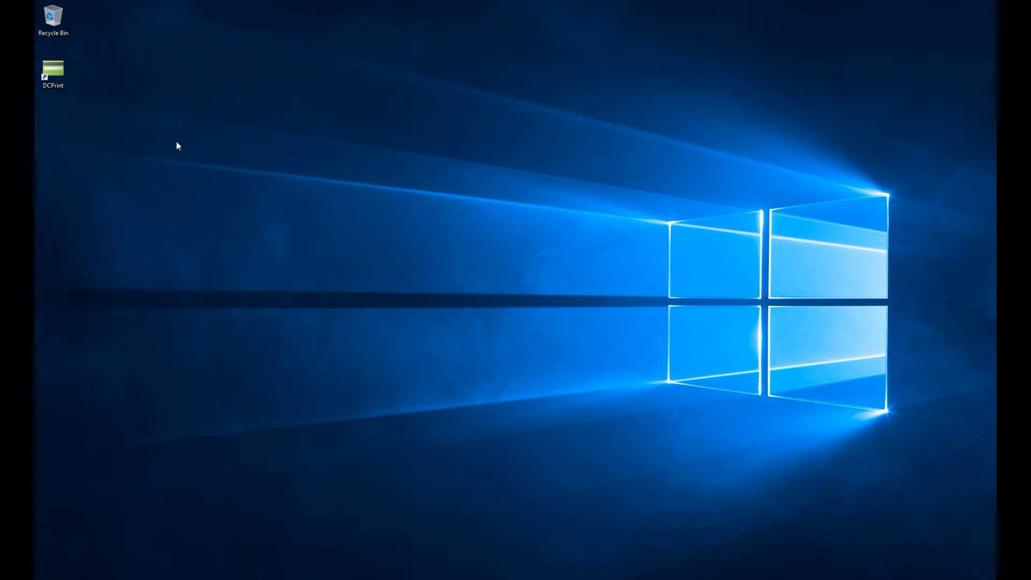
left_click(51, 72)
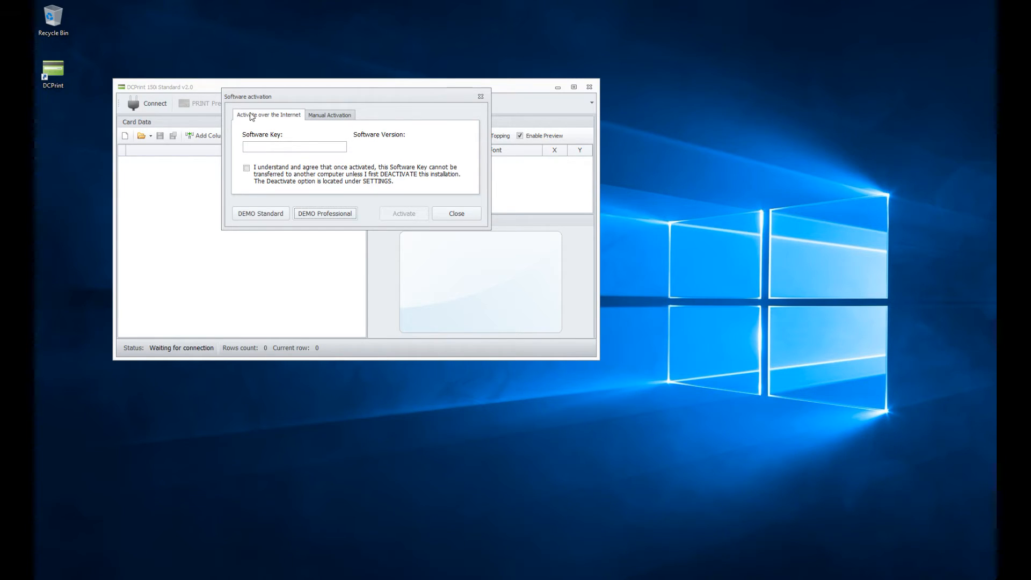
left_click(318, 115)
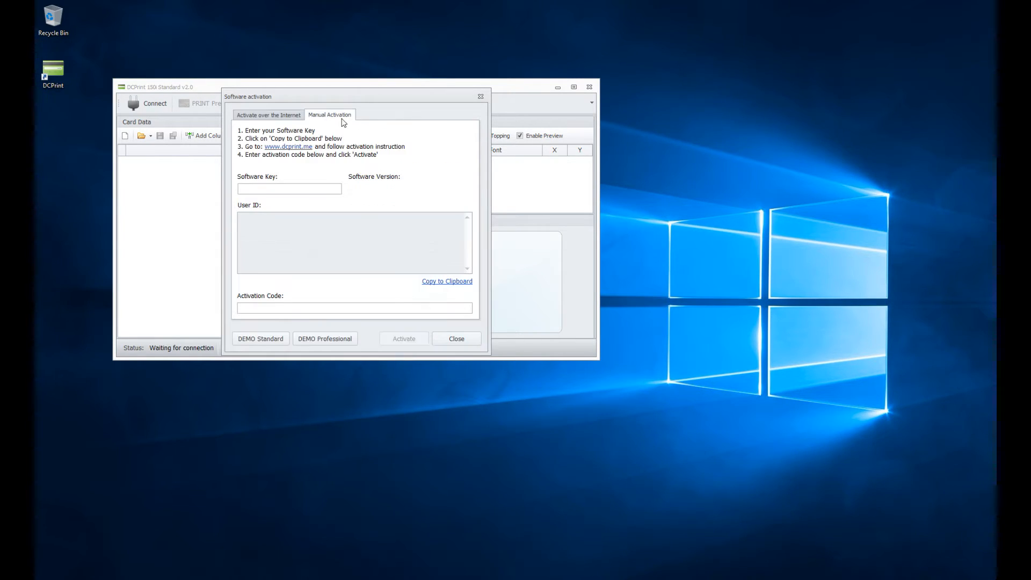
right_click(256, 187)
left_click(277, 230)
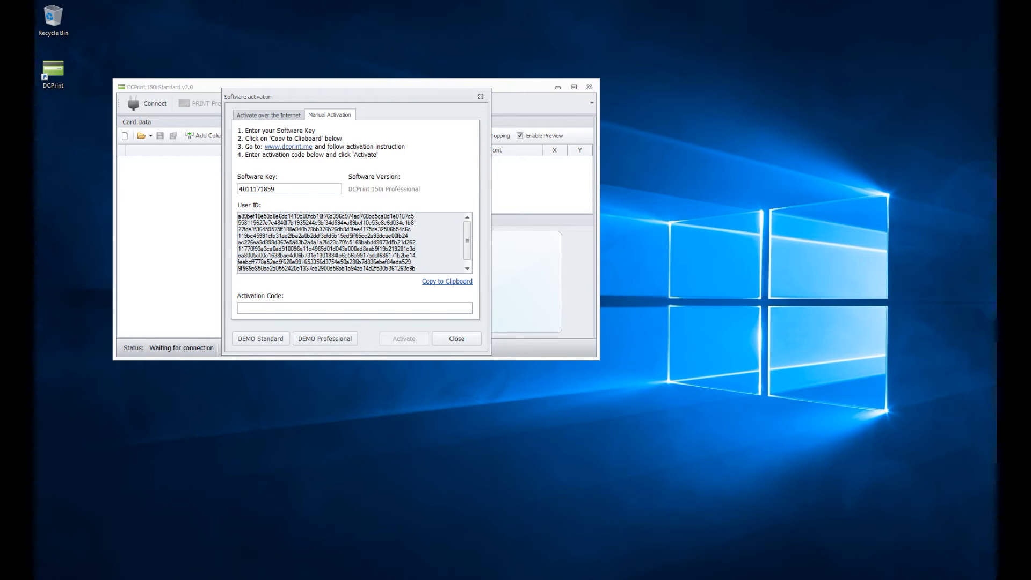
left_click(442, 283)
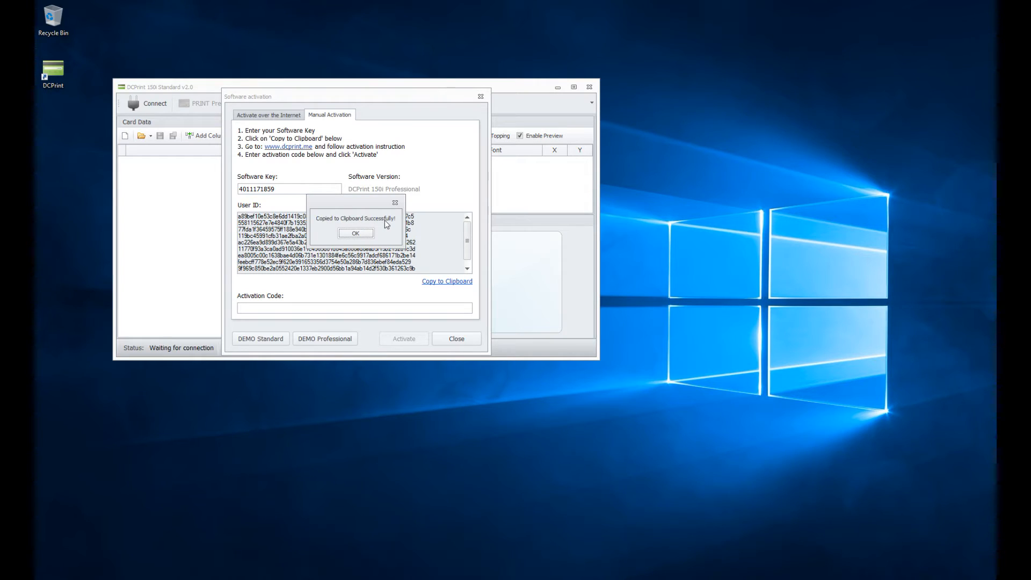
left_click(361, 234)
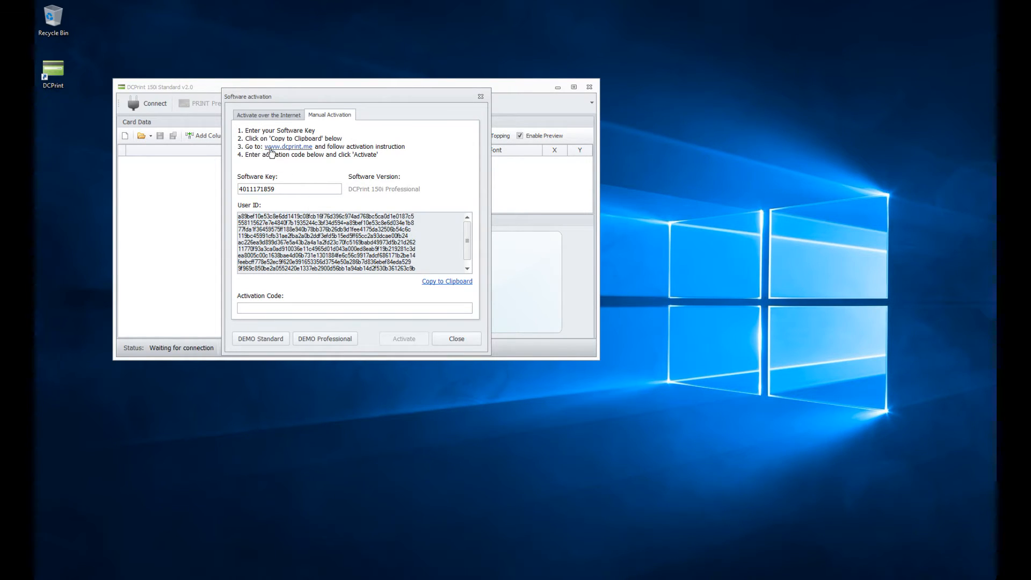
left_click(296, 151)
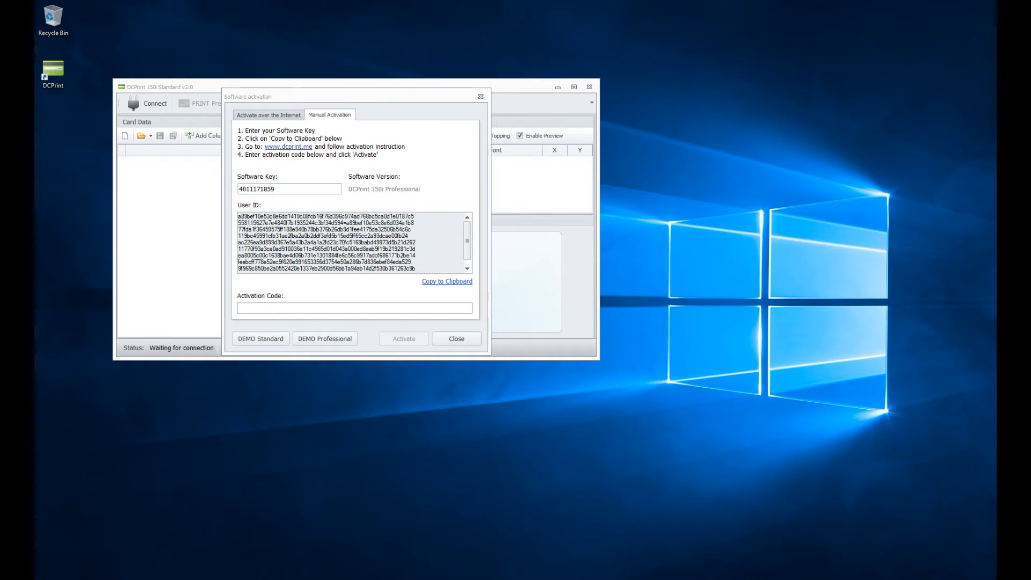
left_click_drag(639, 123, 456, 29)
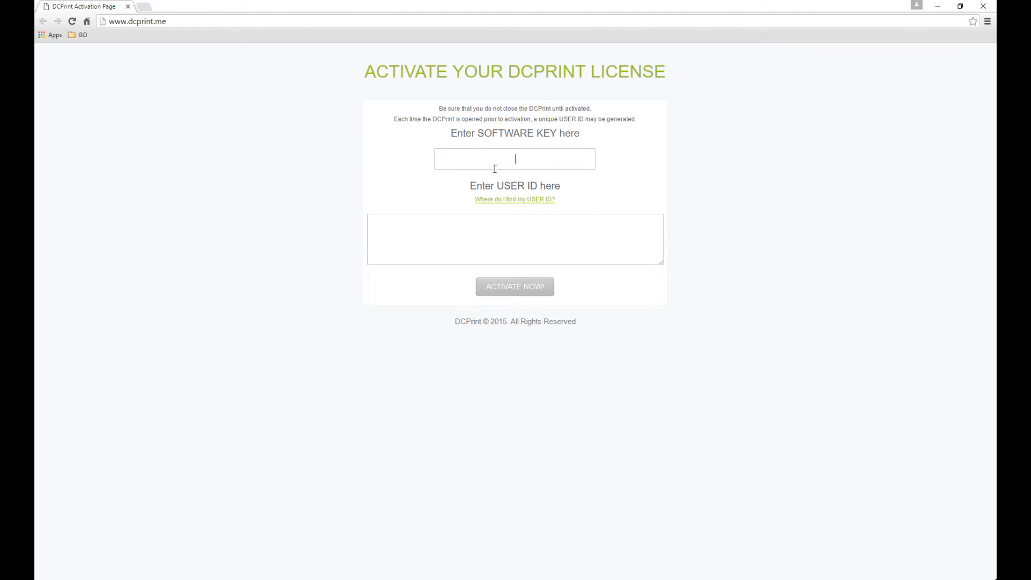
Paste the User ID into the dcprint.me page and review its licensing details.
right_click(503, 231)
left_click(529, 292)
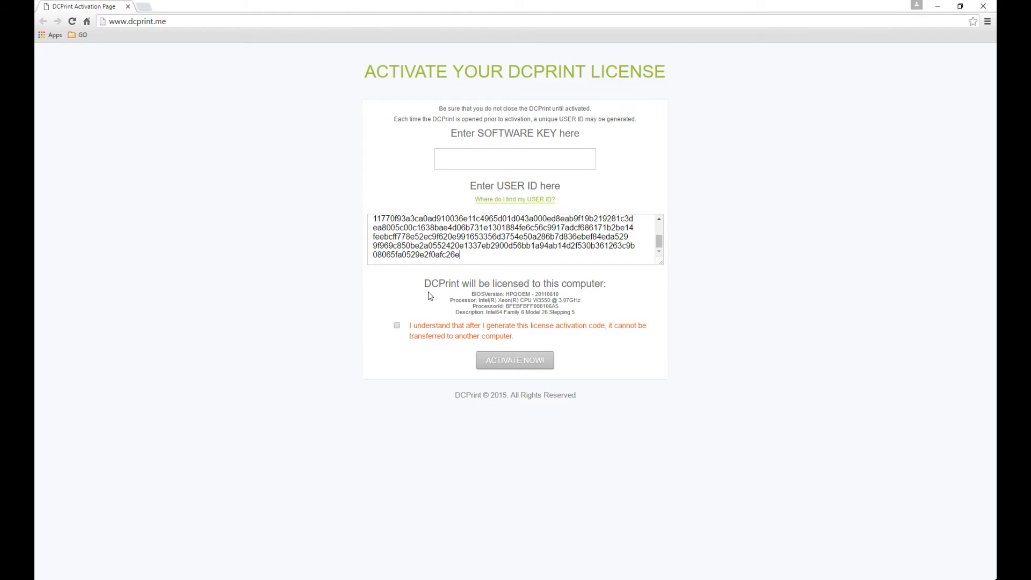
left_click_drag(472, 295, 565, 295)
left_click_drag(453, 300, 577, 297)
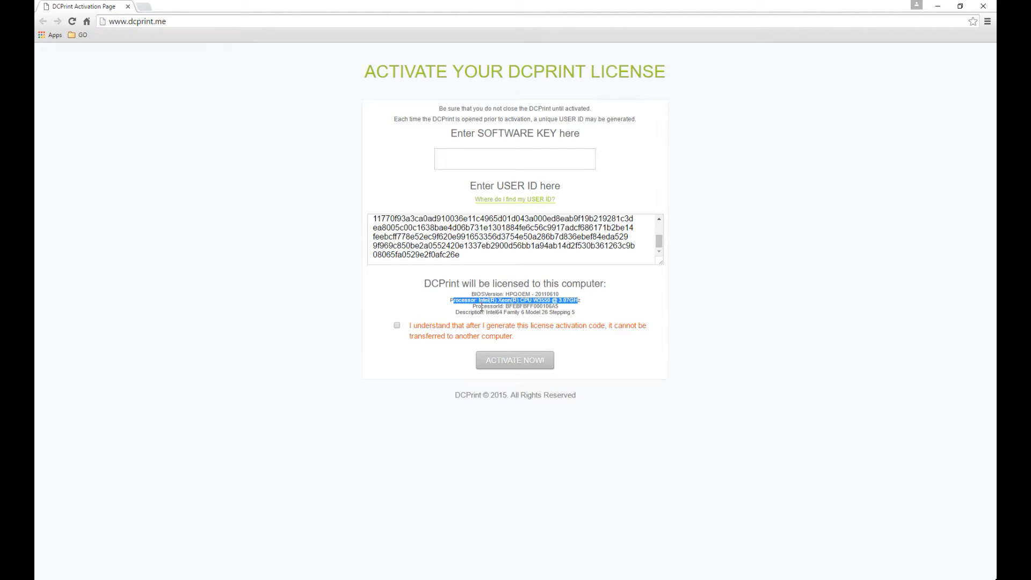
left_click_drag(482, 307, 583, 303)
left_click_drag(463, 311, 576, 314)
left_click(448, 320)
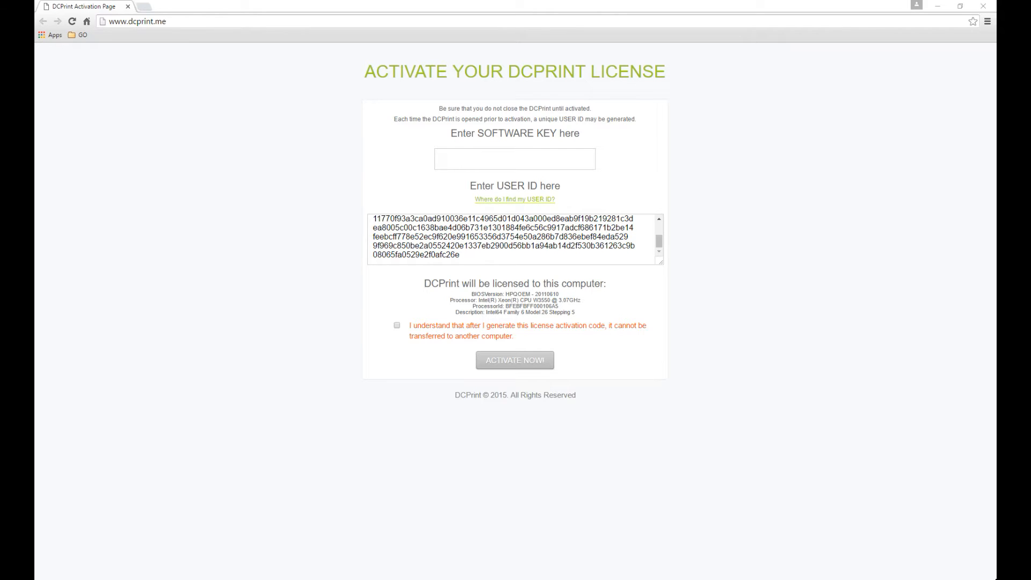
Paste the software key, accept the terms, generate the activation code, and copy it.
right_click(543, 154)
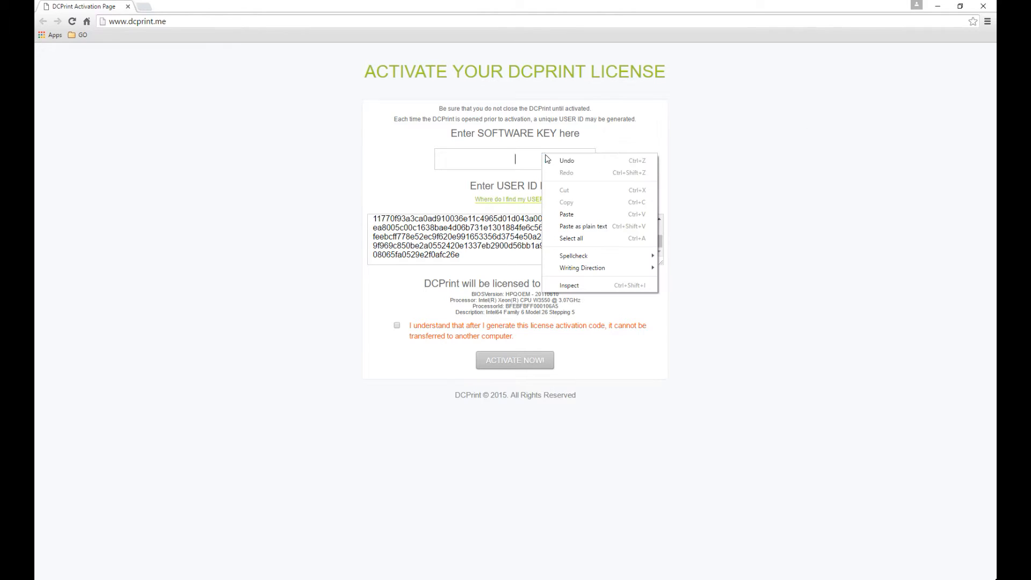
left_click(572, 212)
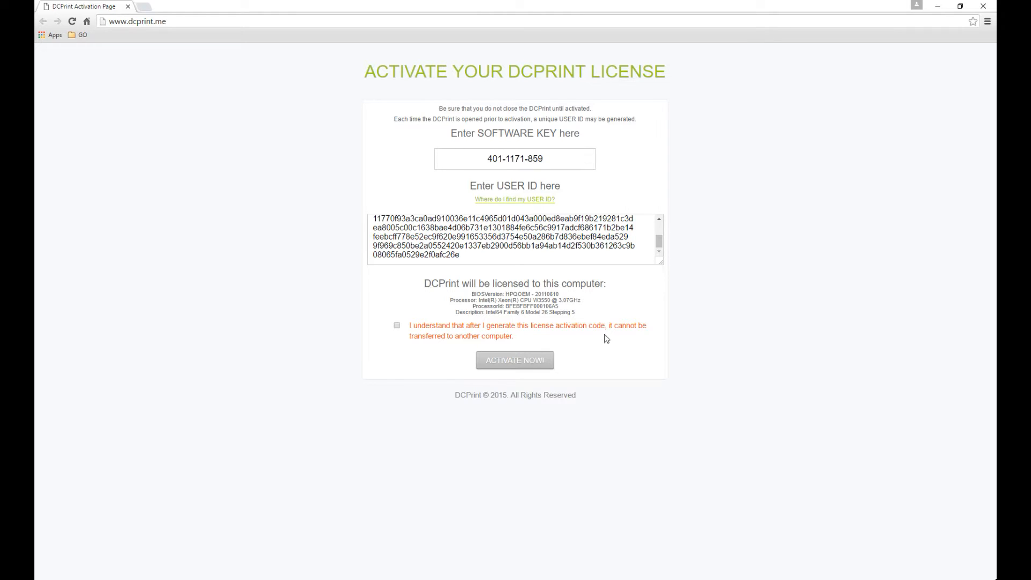
left_click_drag(450, 218, 513, 248)
left_click_drag(478, 300, 544, 307)
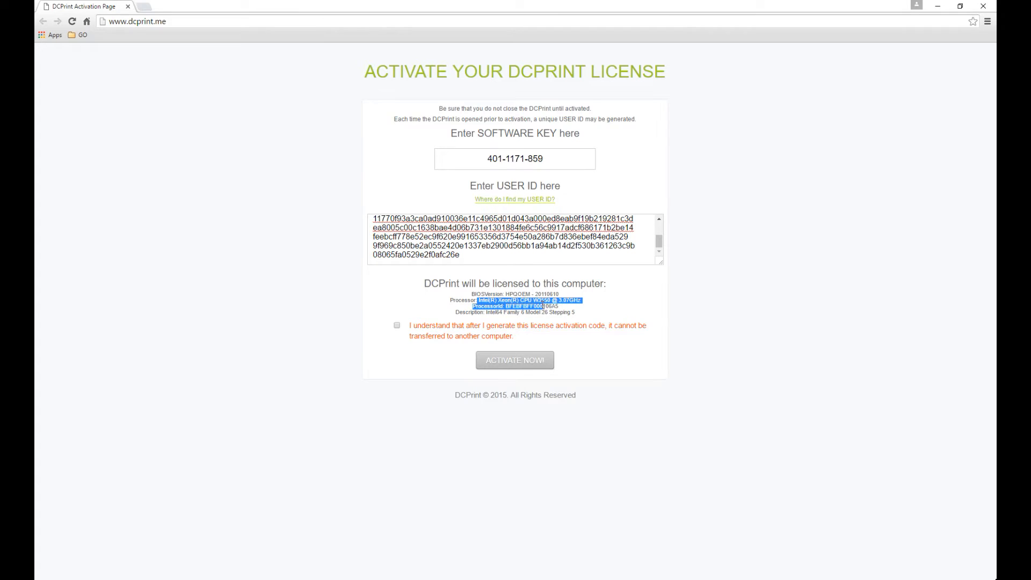
left_click(480, 295)
left_click(397, 324)
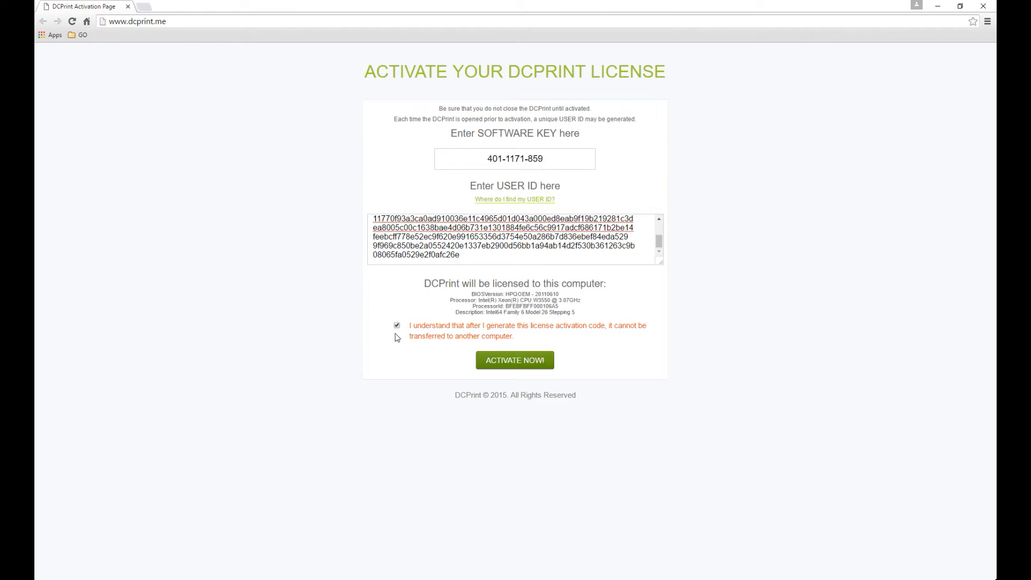
left_click(529, 362)
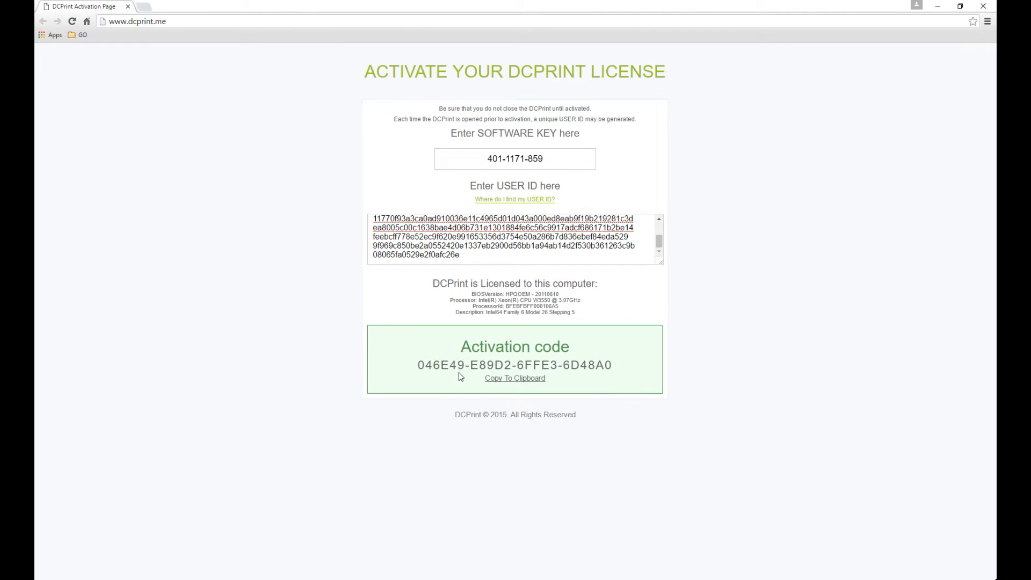
left_click(518, 380)
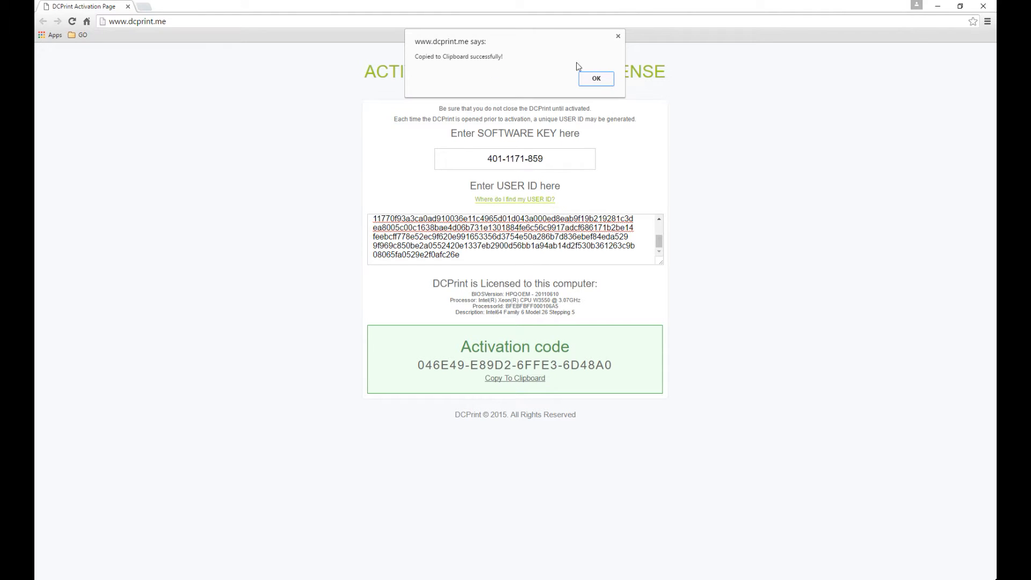
left_click(598, 79)
Back in DCPrint, paste the copied code into the Activation Code field and activate.
left_click(938, 7)
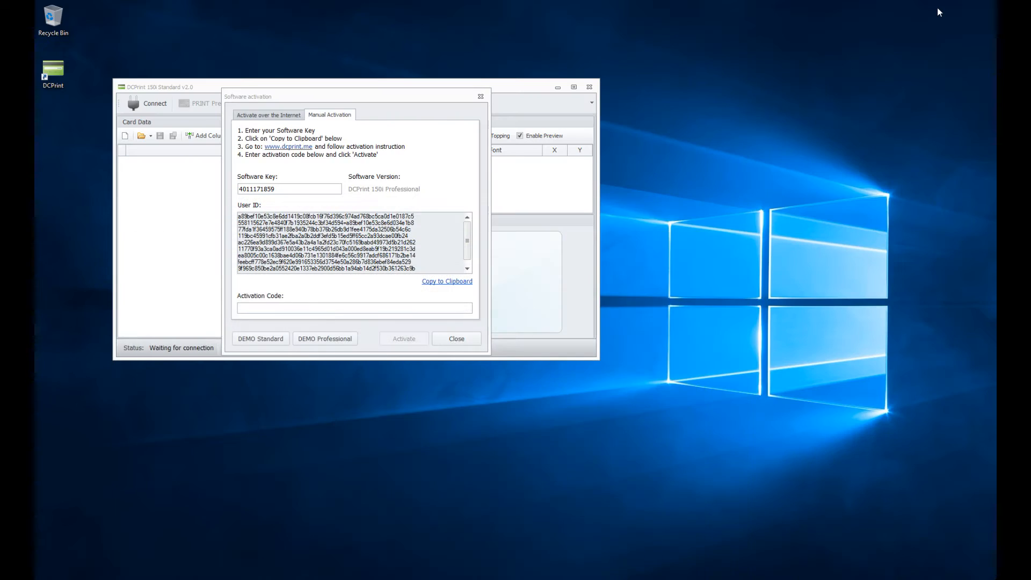
left_click(300, 293)
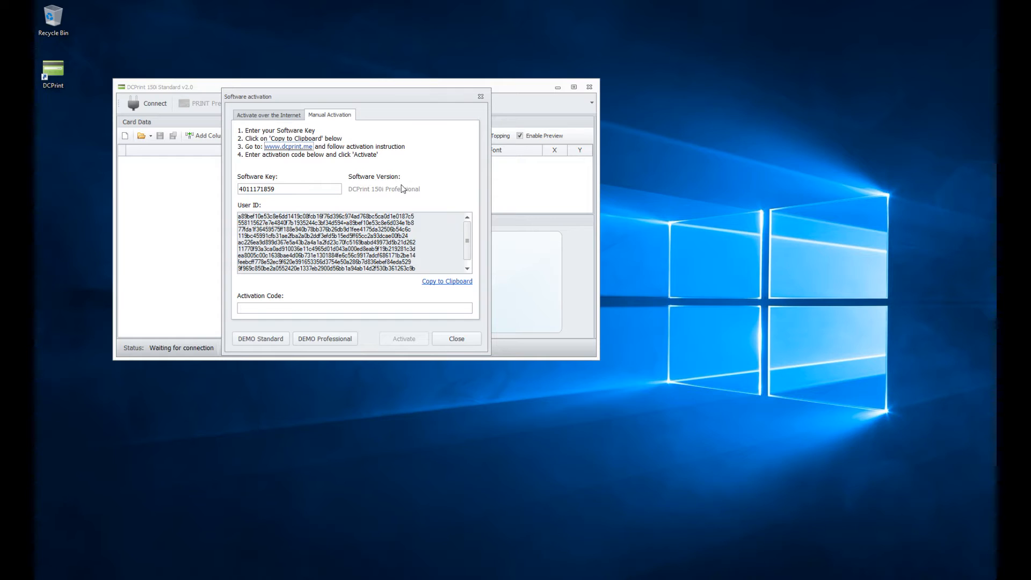
left_click(274, 308)
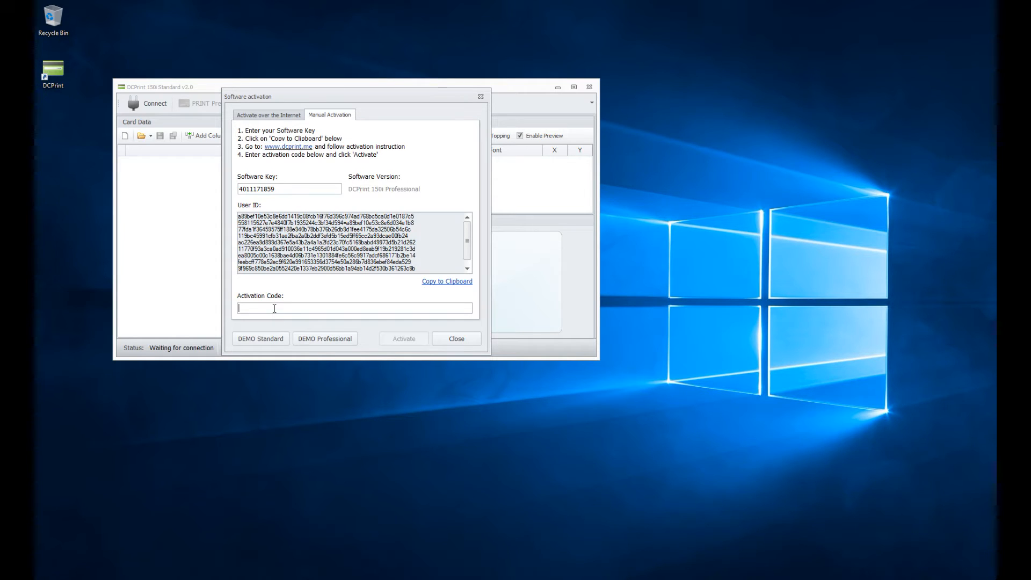
right_click(312, 307)
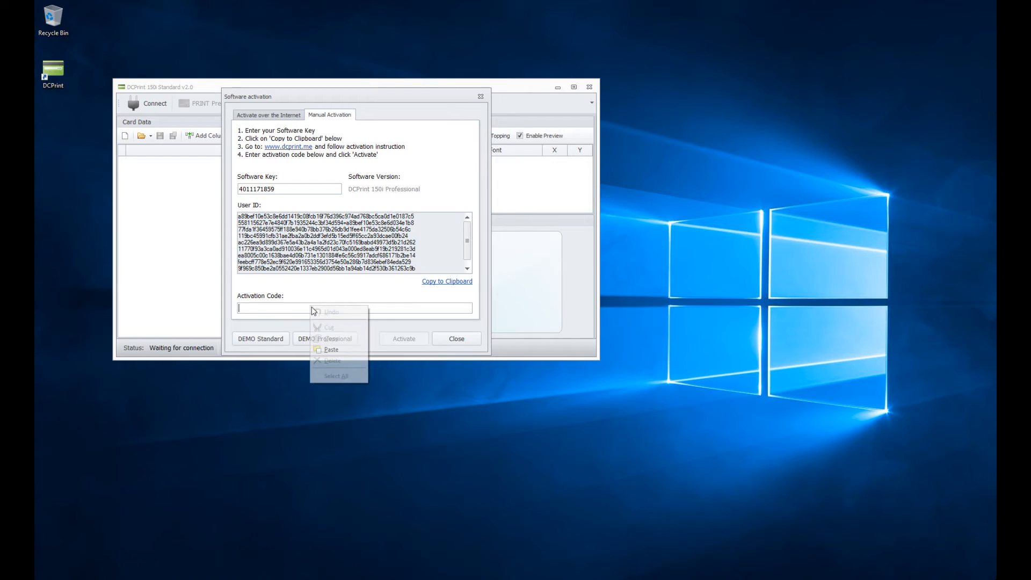
left_click(337, 349)
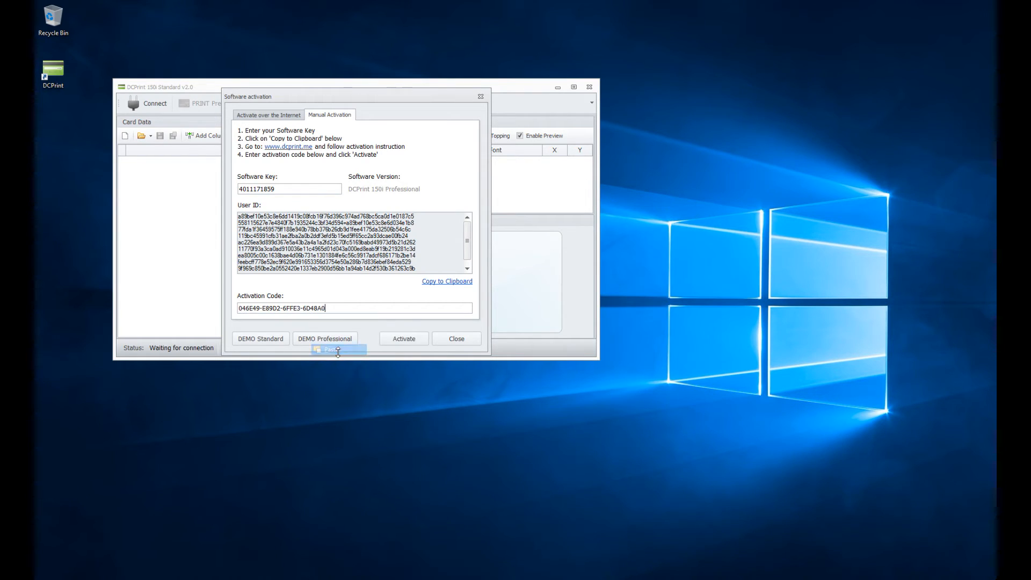
left_click(398, 341)
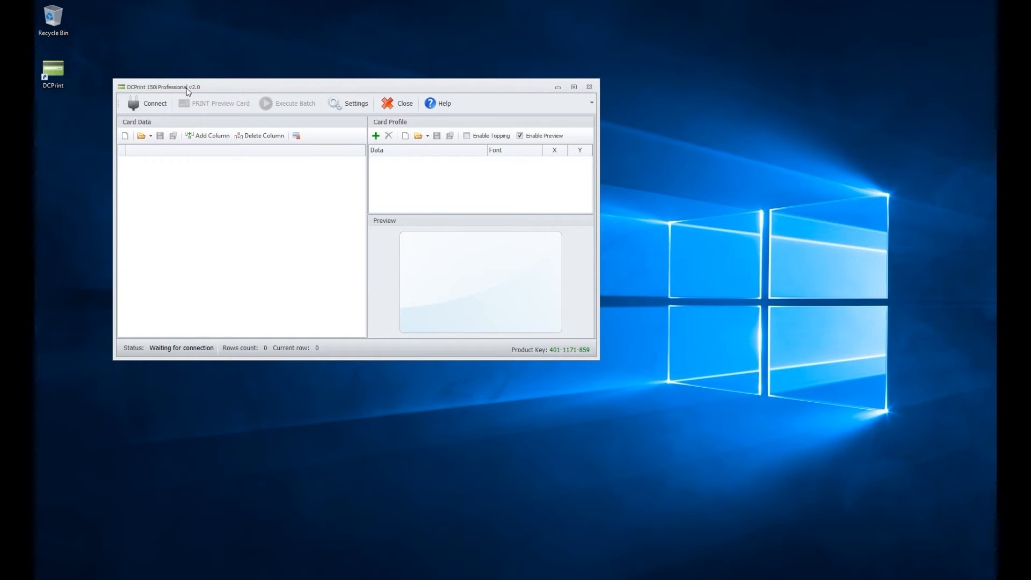
Cancel the printer connection settings and connect to the card printer.
left_click(349, 104)
left_click(353, 118)
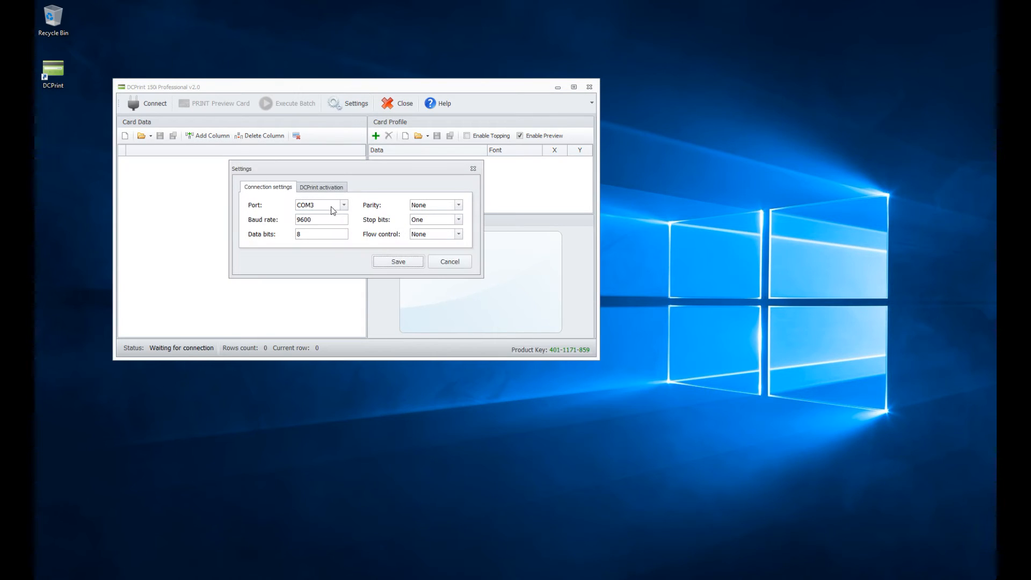
left_click(449, 261)
left_click(148, 103)
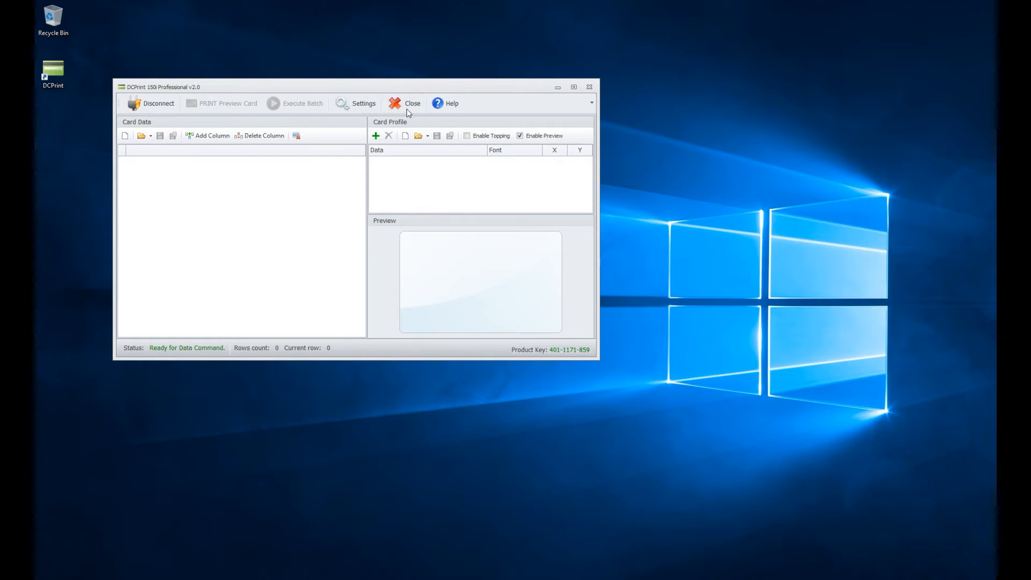
Deactivate DCPrint on this computer from the activation settings, confirm, and save.
left_click(348, 105)
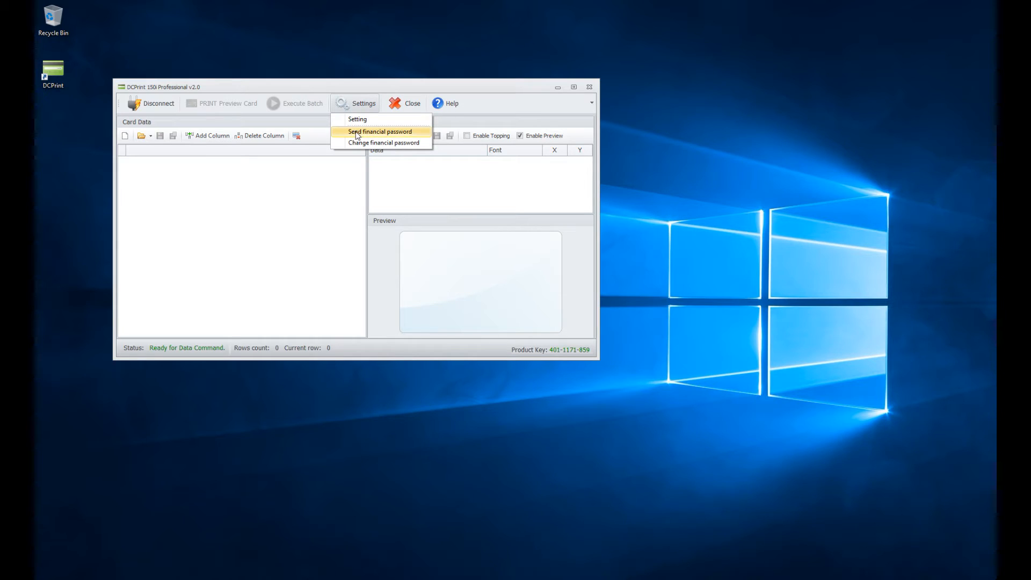
left_click(357, 120)
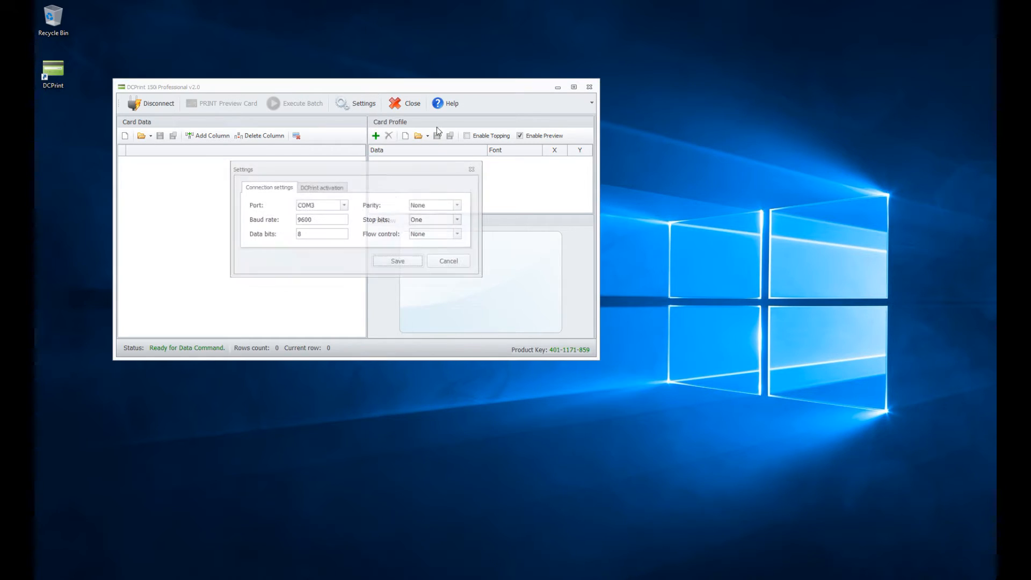
left_click(322, 187)
left_click(429, 222)
left_click(493, 308)
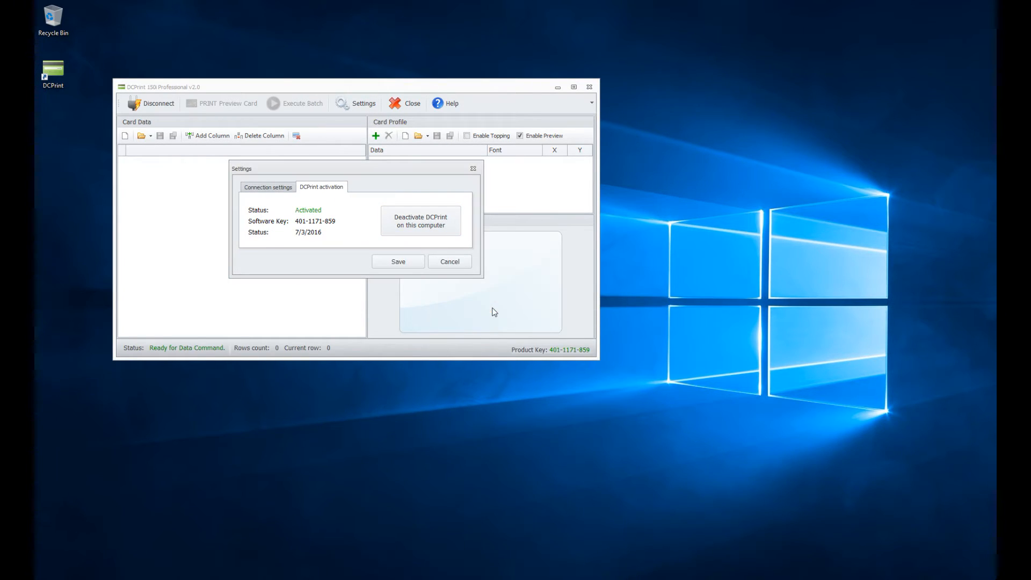
left_click(391, 260)
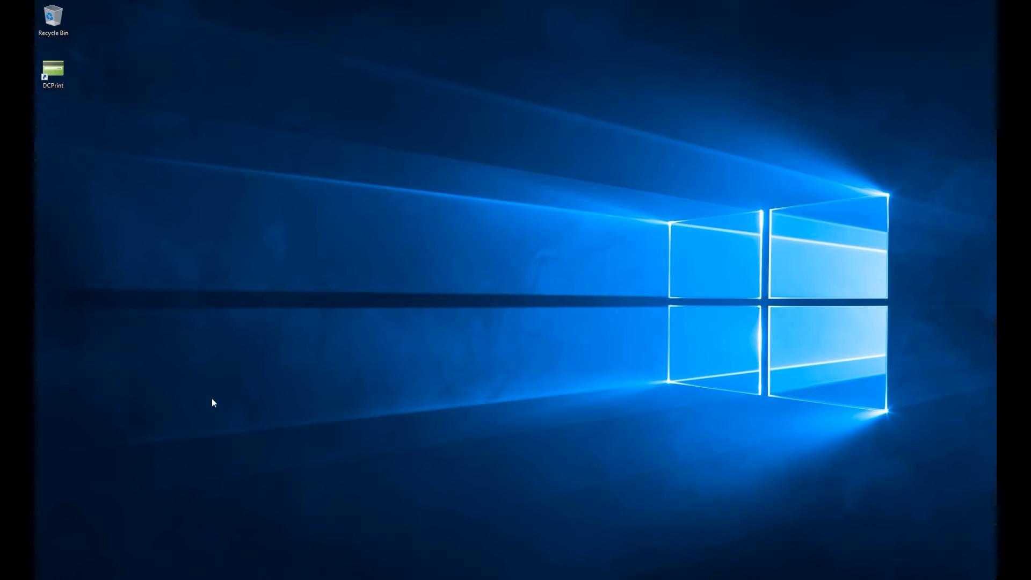
Relaunch DCPrint, enter the software key under Manual Activation, and copy the User ID.
double_click(53, 69)
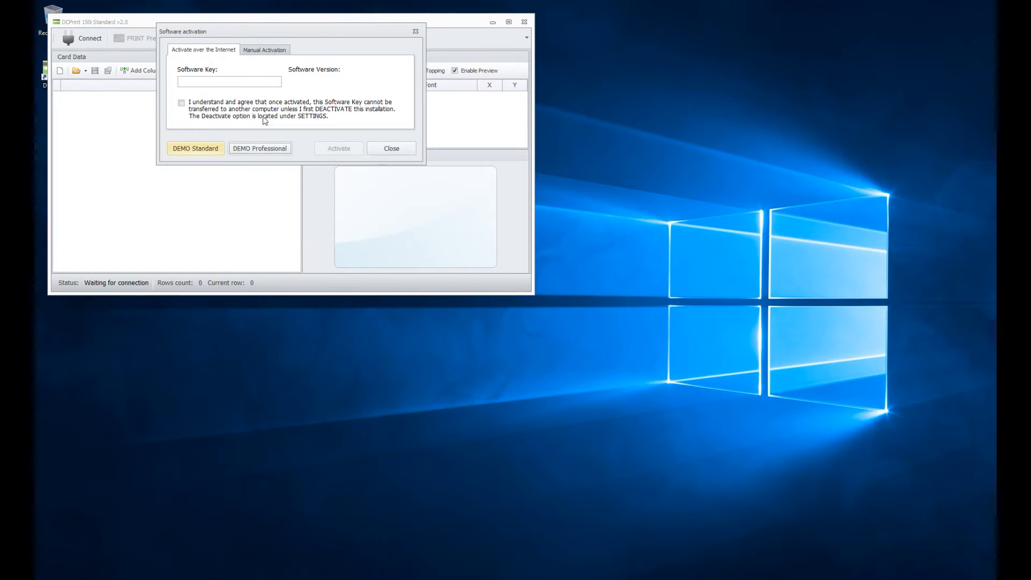
left_click(255, 50)
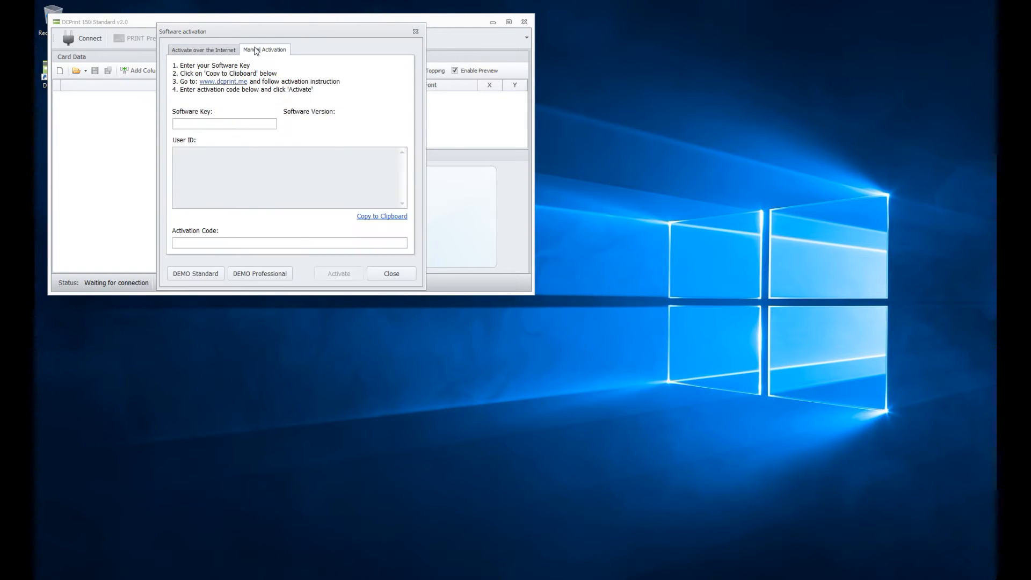
left_click(216, 124)
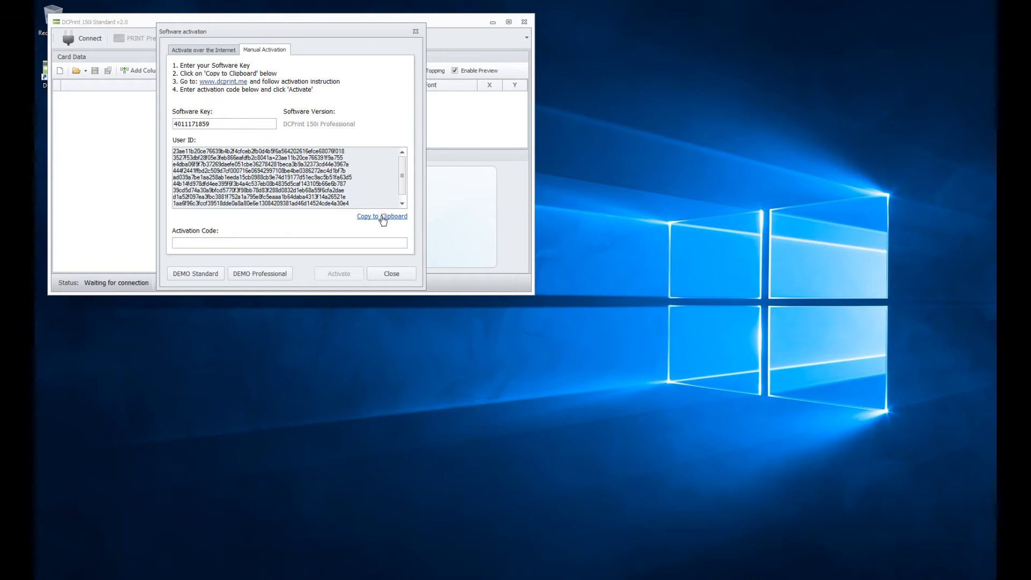
left_click(383, 216)
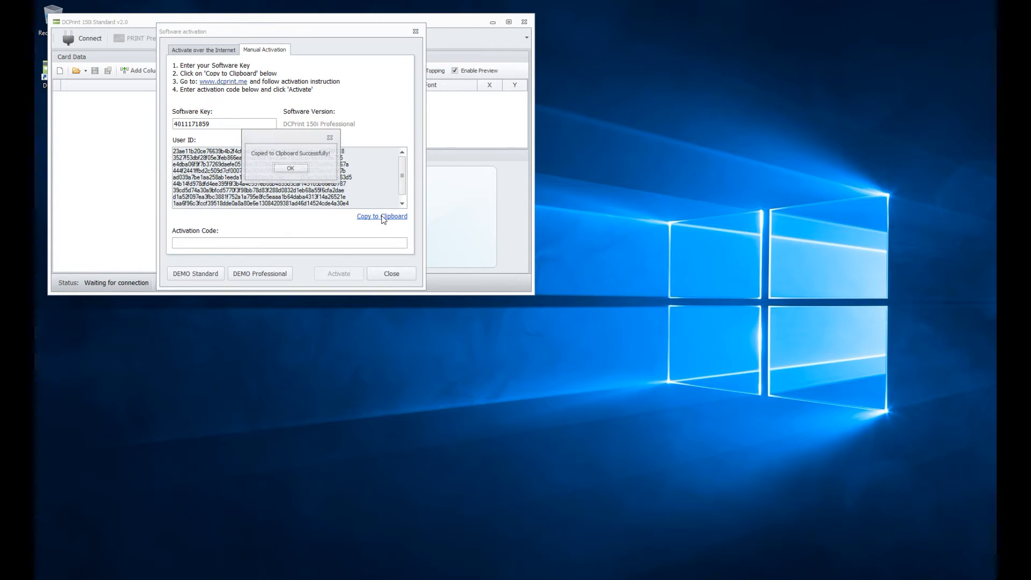
Open Notepad via Start search and paste the User ID into it.
left_click(64, 577)
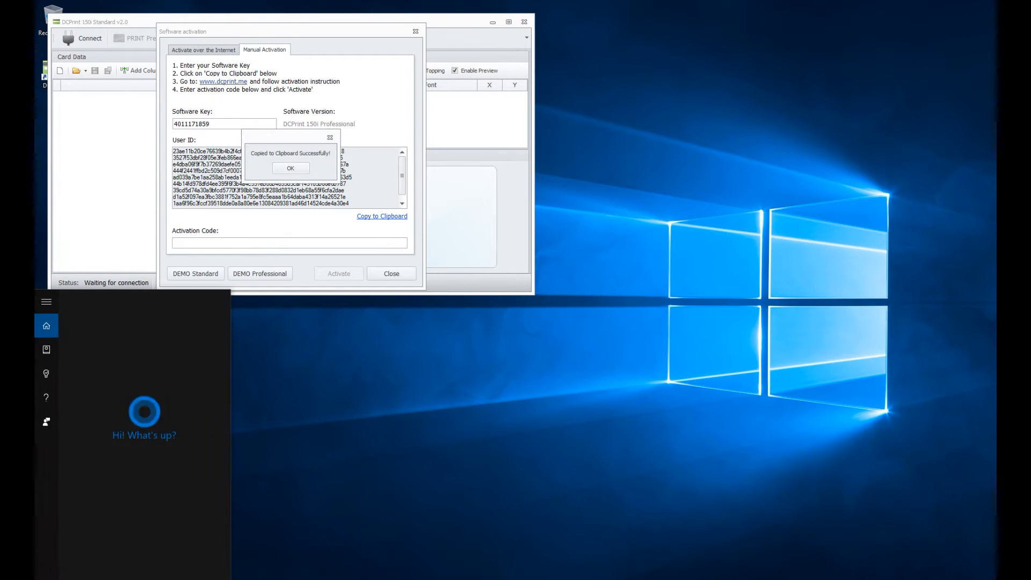
type("notep")
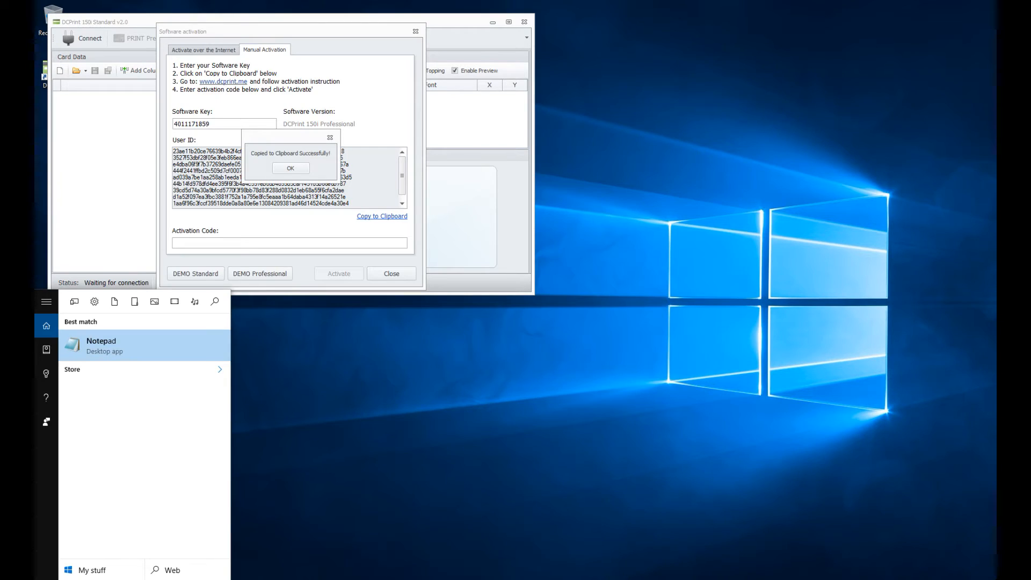
key("Return")
key("ctrl+v")
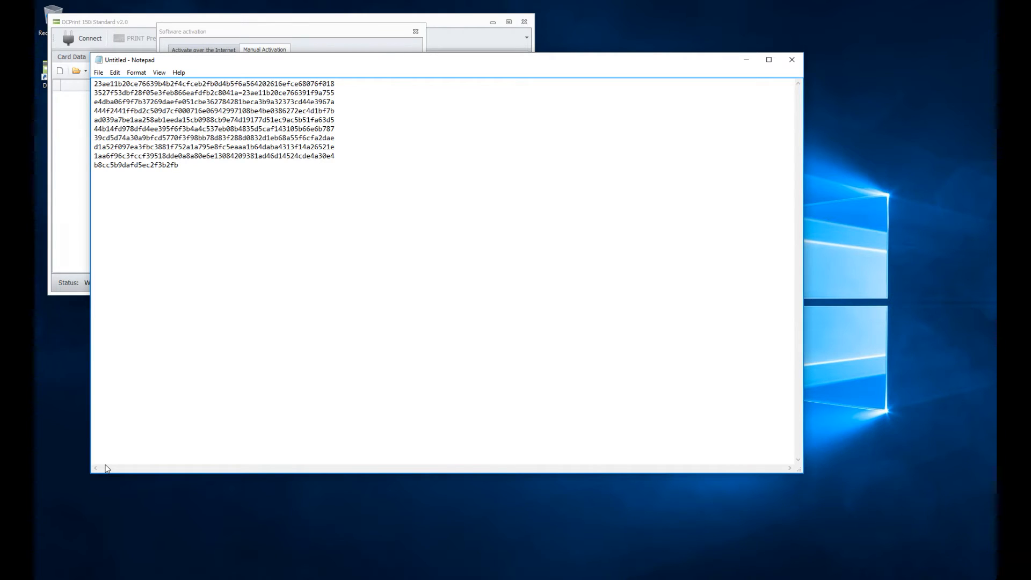
Save the User ID text as DCPRINT.txt in the Desktop folder and close Notepad.
left_click(99, 73)
left_click(114, 120)
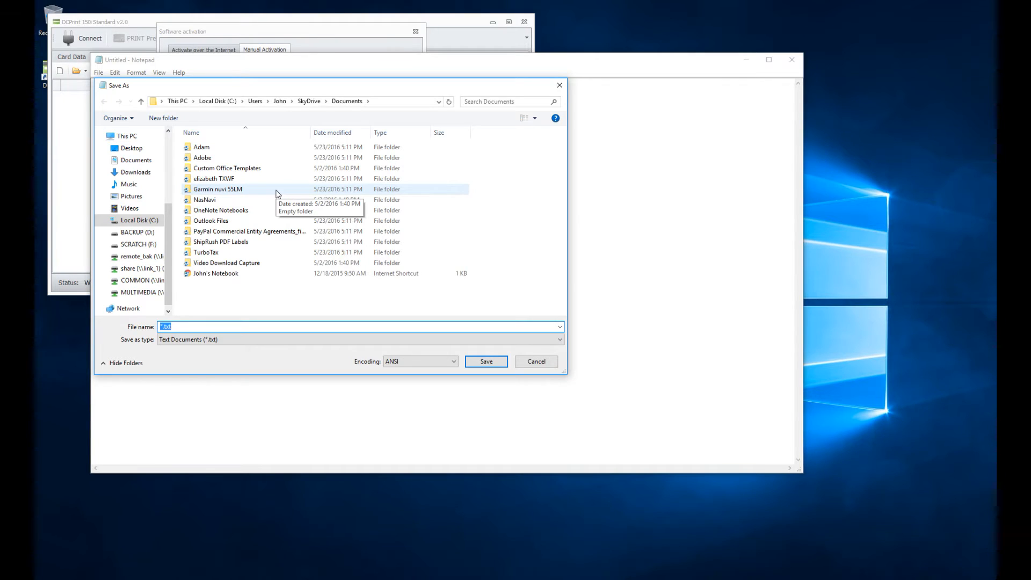
key("Home")
key("Delete")
type("DCPRINT")
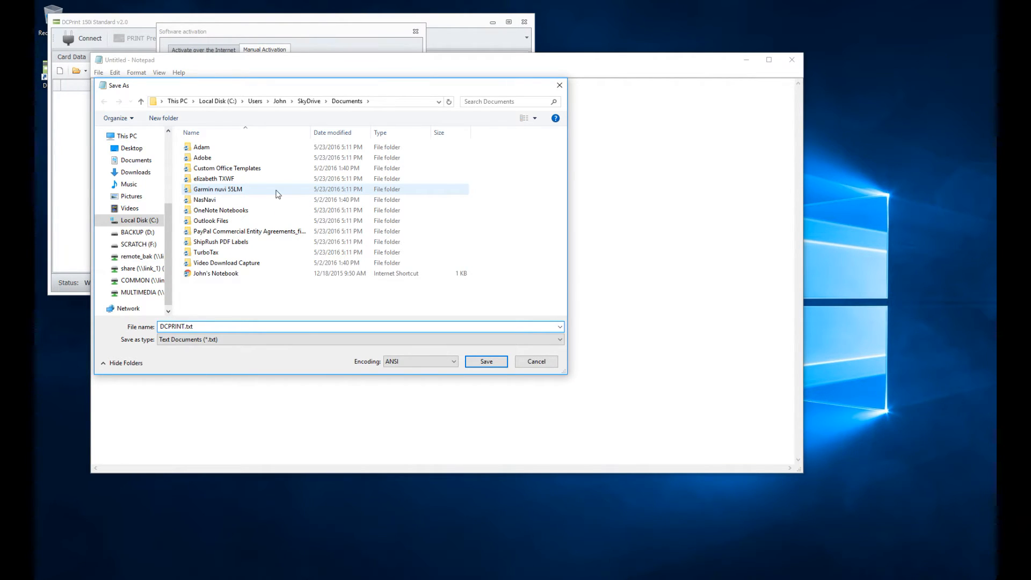
double_click(141, 102)
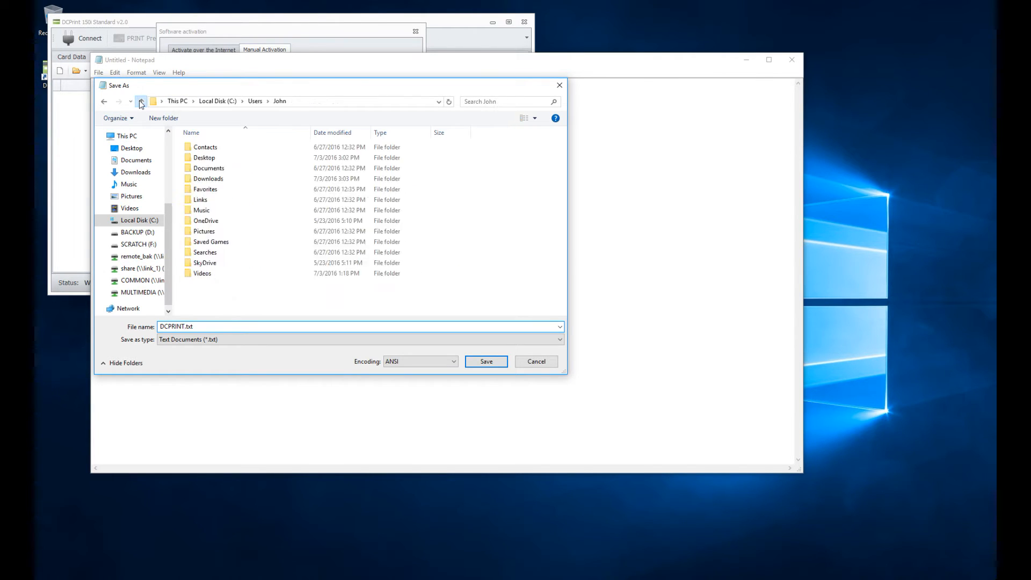
triple_click(141, 102)
left_click(141, 103)
left_click(485, 363)
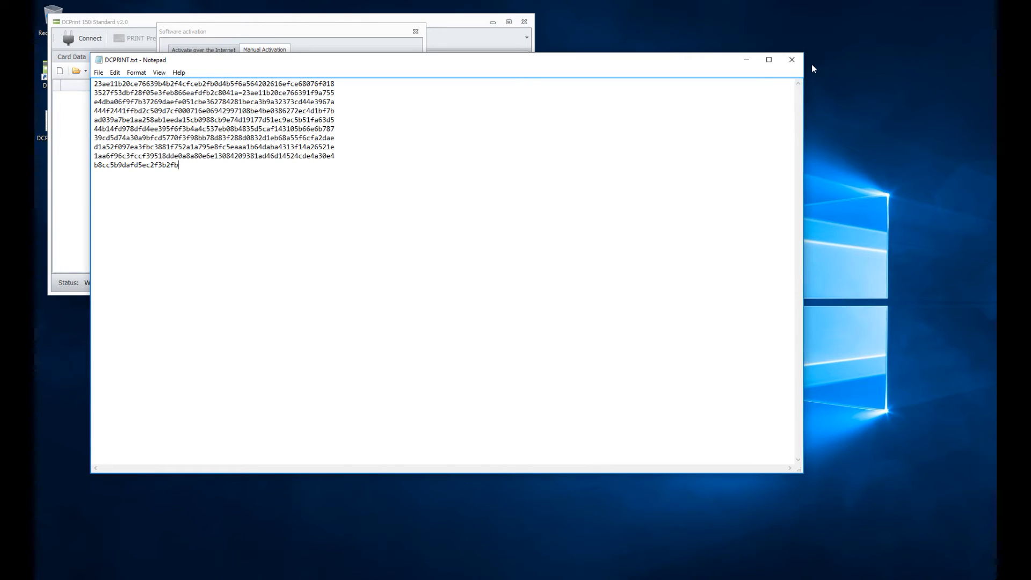
left_click(792, 60)
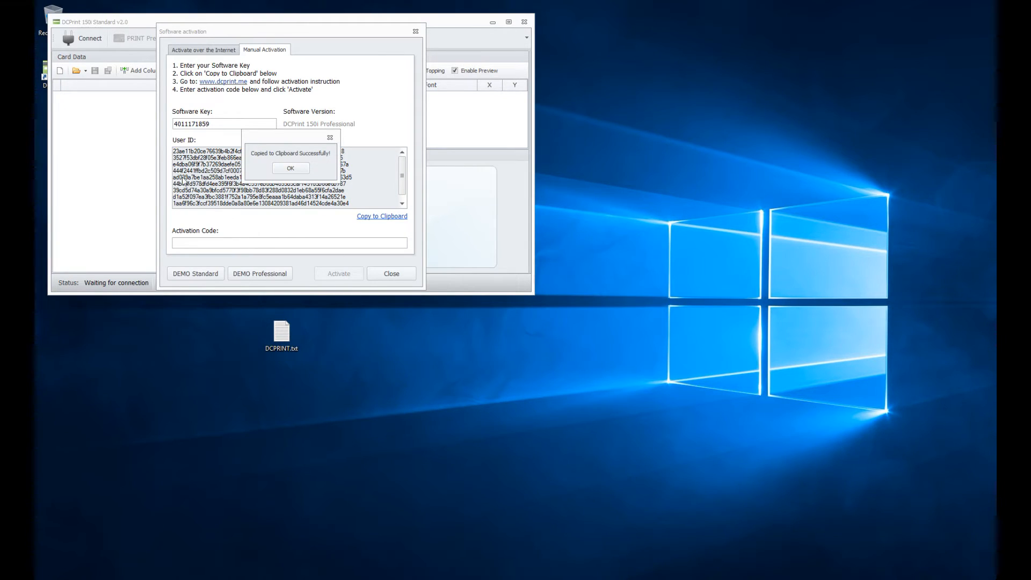
Review the User ID saved in DCPRINT.txt, close Notepad, and acknowledge DCPrint's Copied to Clipboard message.
double_click(280, 333)
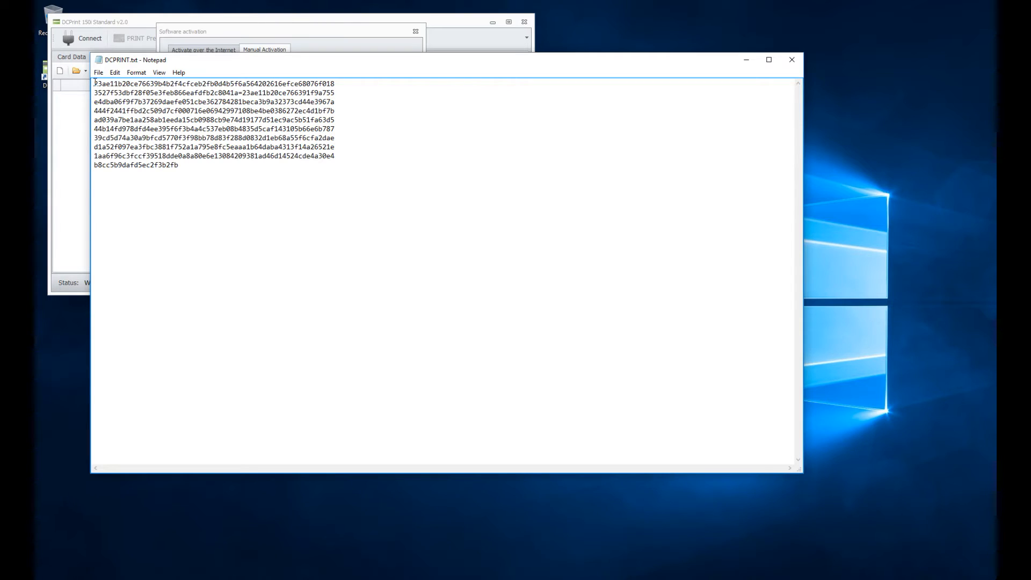
left_click_drag(154, 138, 159, 138)
left_click(792, 60)
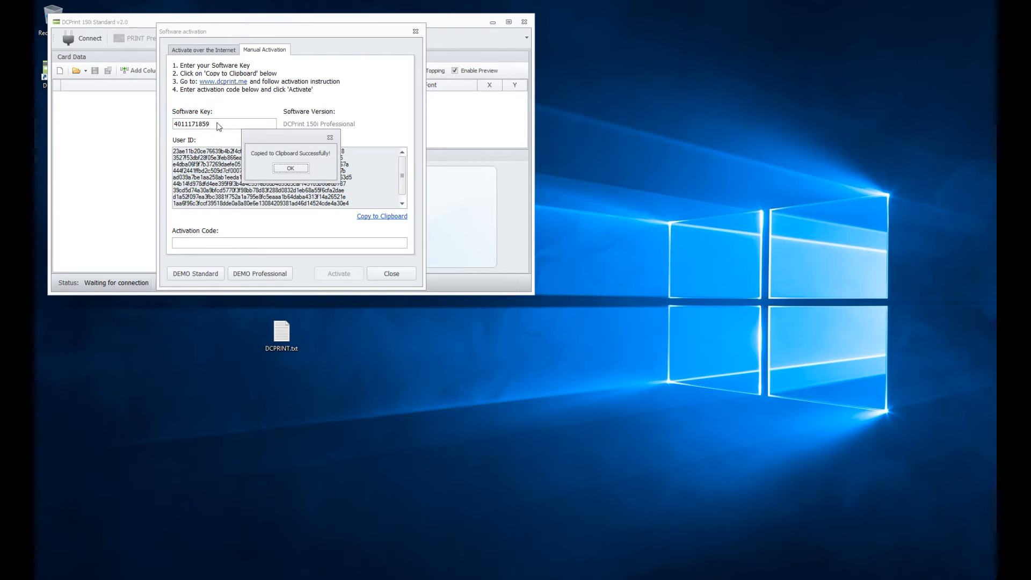
left_click(291, 168)
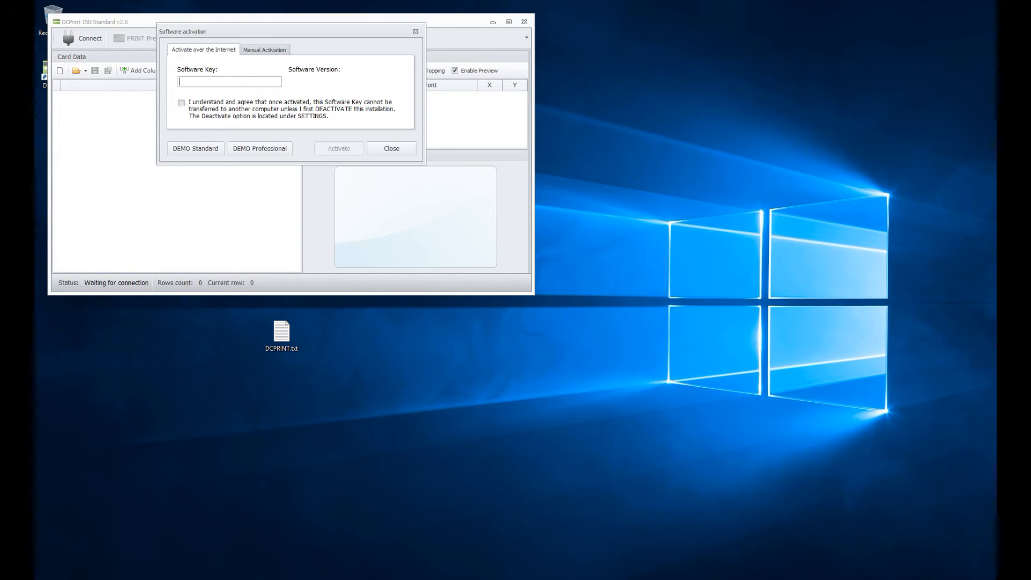
Paste the software key, accept the agreement, activate online, and dismiss the Maximum Number of Activations Exceeded error.
left_click(234, 81)
key("ctrl+v")
left_click(181, 103)
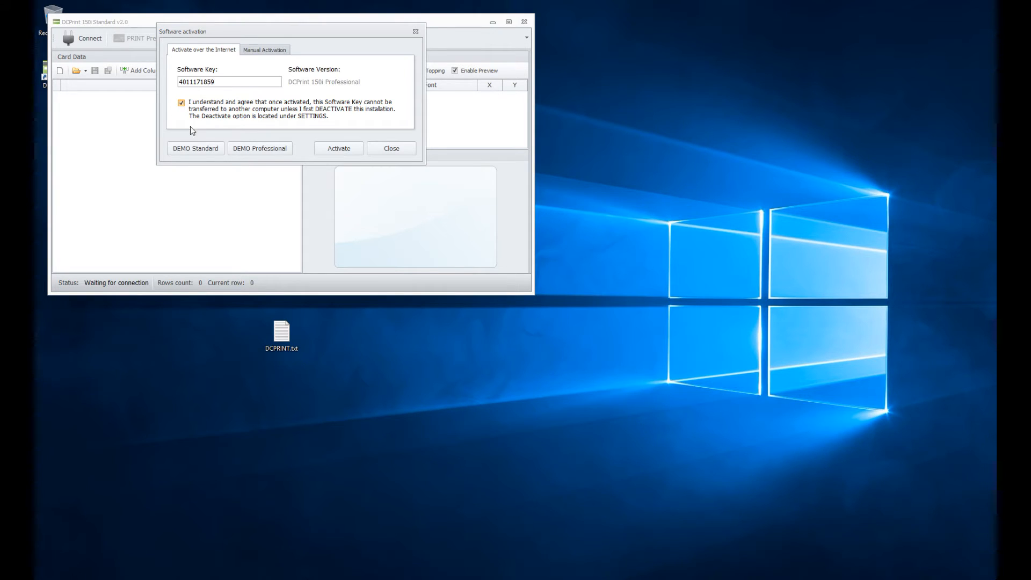
left_click(333, 150)
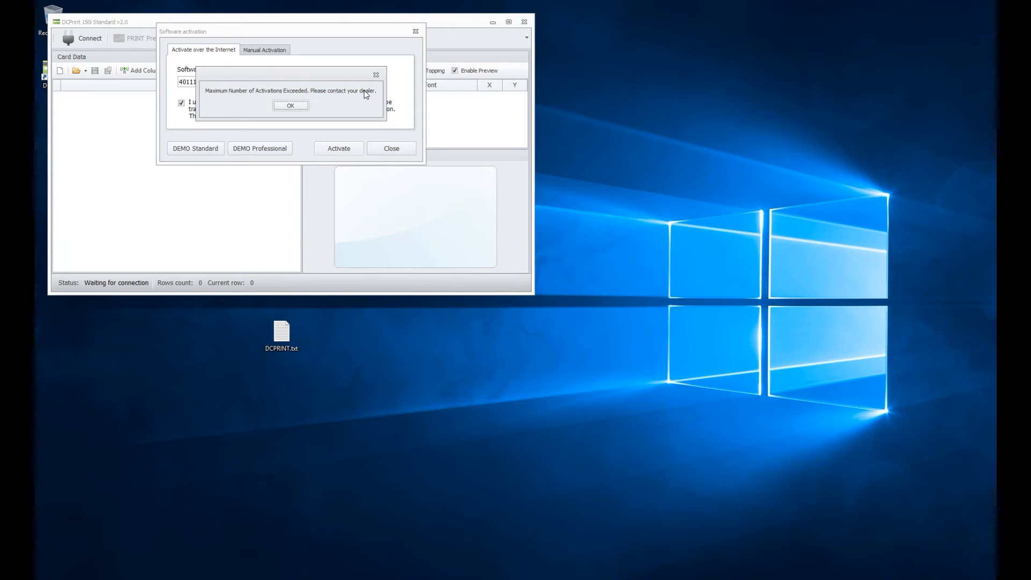
left_click(288, 105)
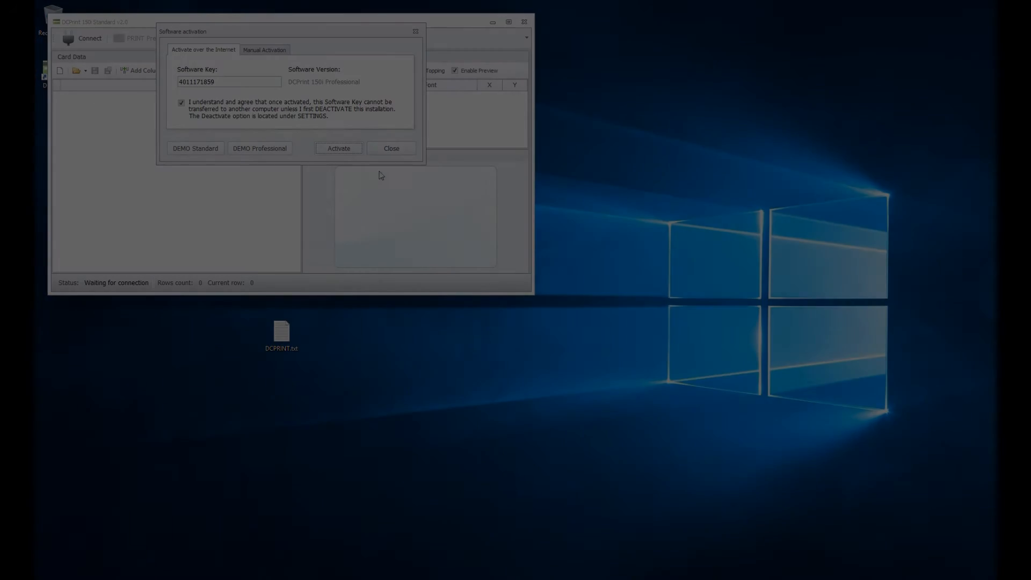
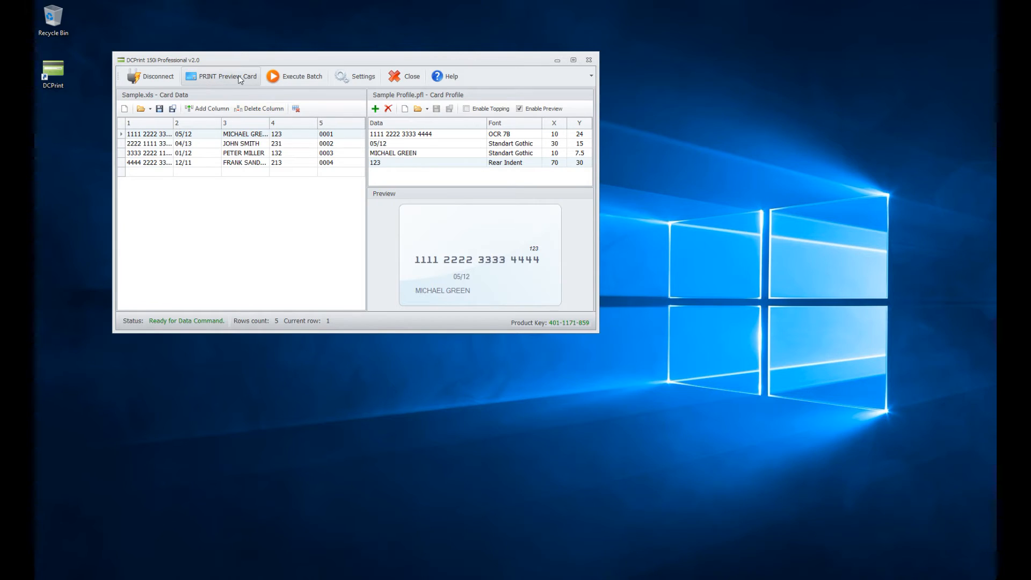
left_click(223, 76)
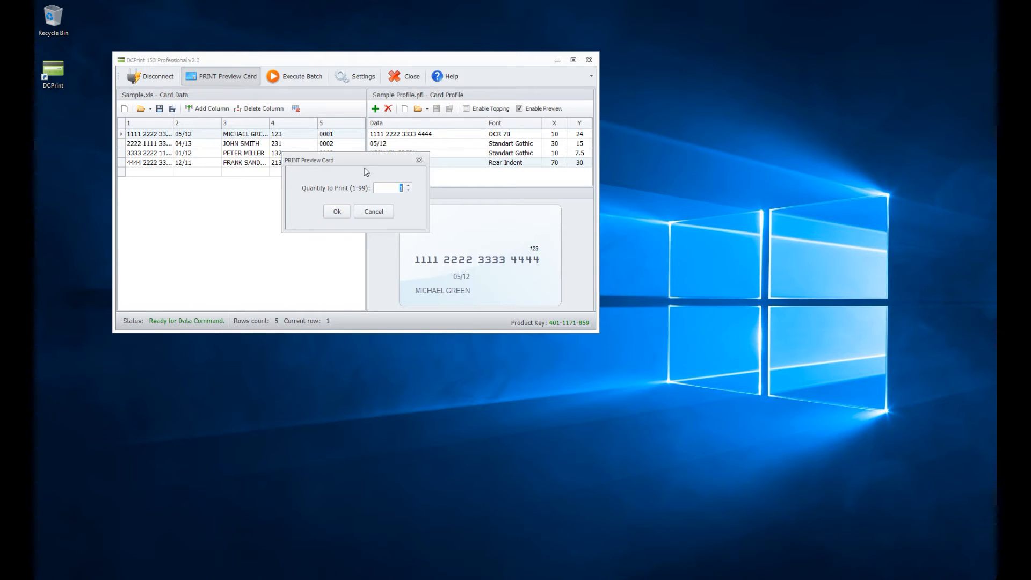
left_click(373, 212)
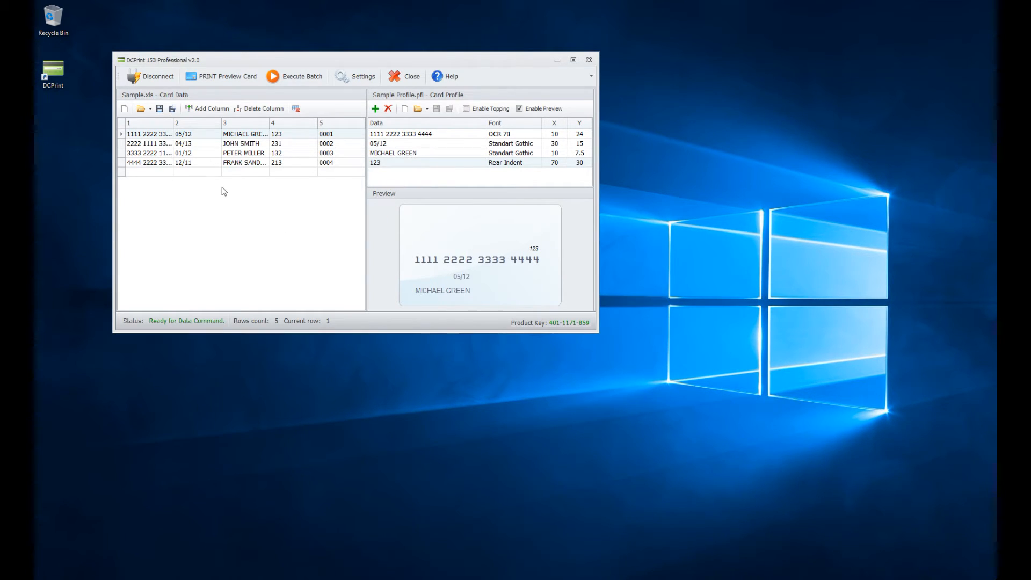
left_click(183, 143)
left_click(186, 153)
left_click(186, 162)
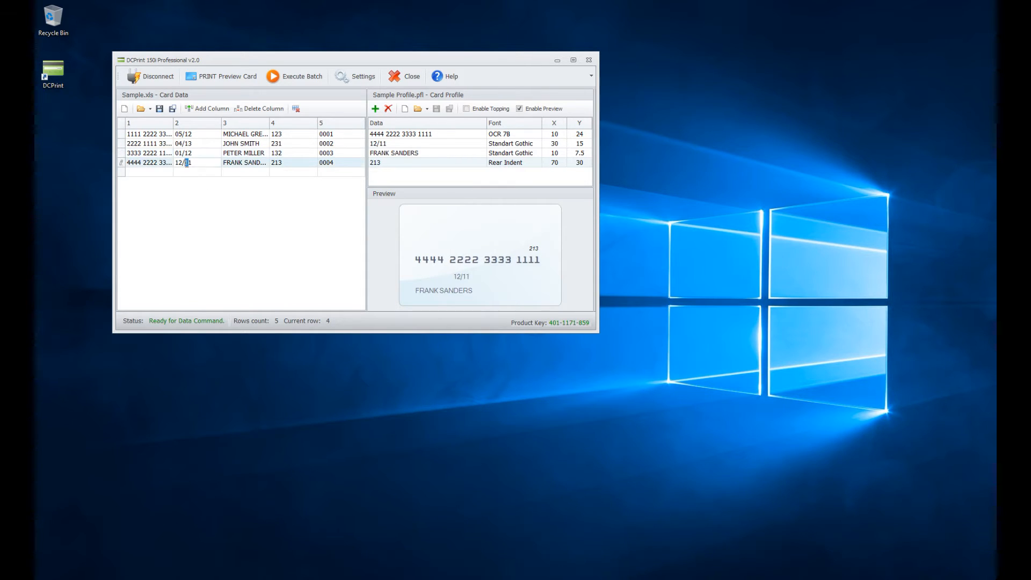
left_click(160, 135)
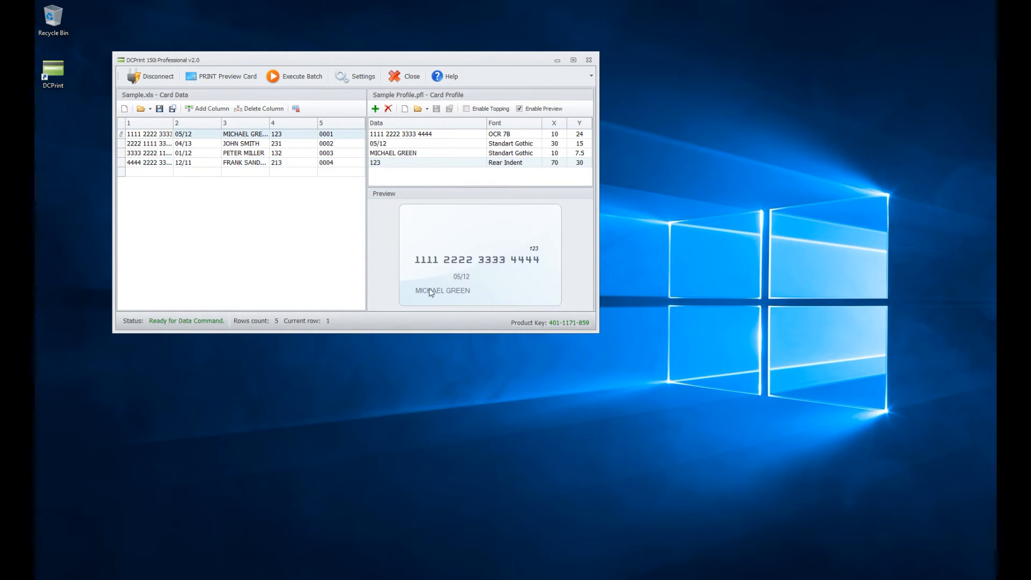
left_click(199, 146)
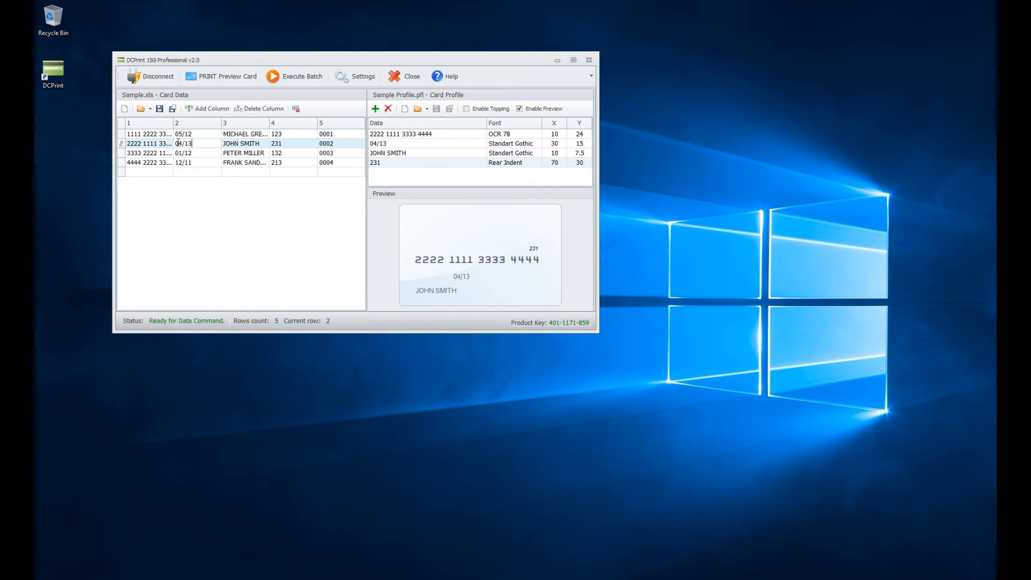
left_click(154, 155)
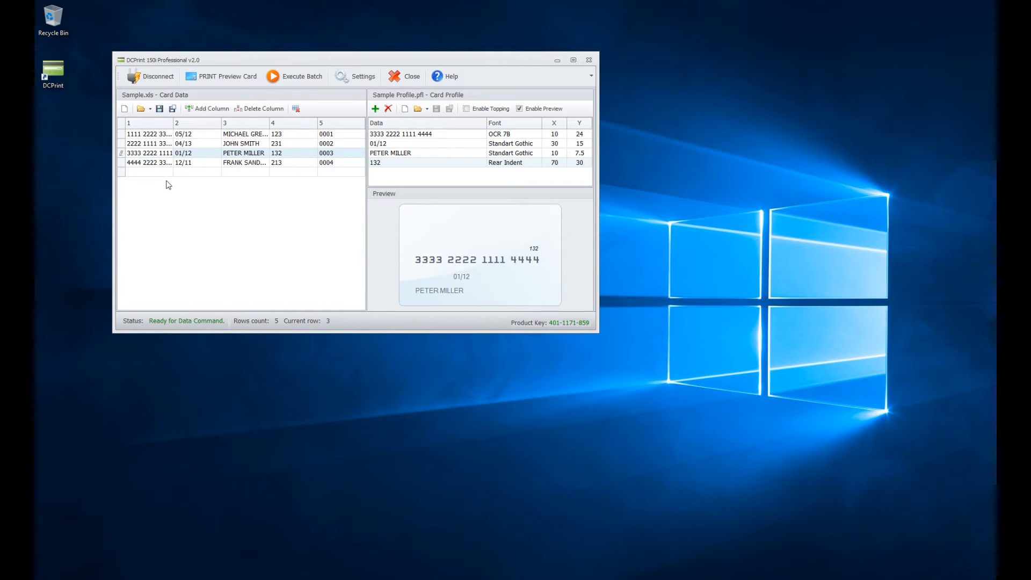
left_click(210, 79)
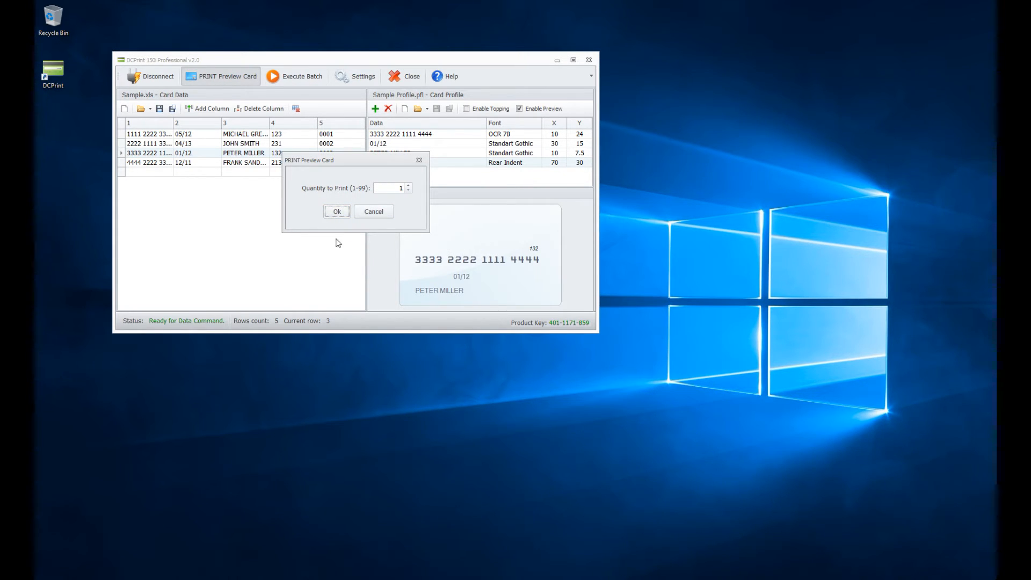
left_click(369, 210)
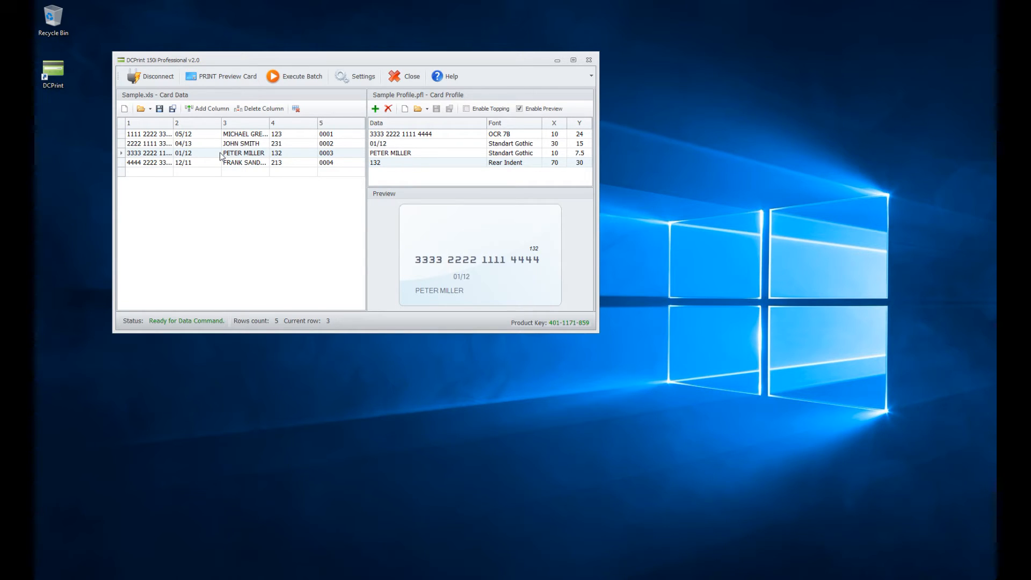
Review the COM3 port and the activation status in Settings, closing without saving.
left_click(355, 77)
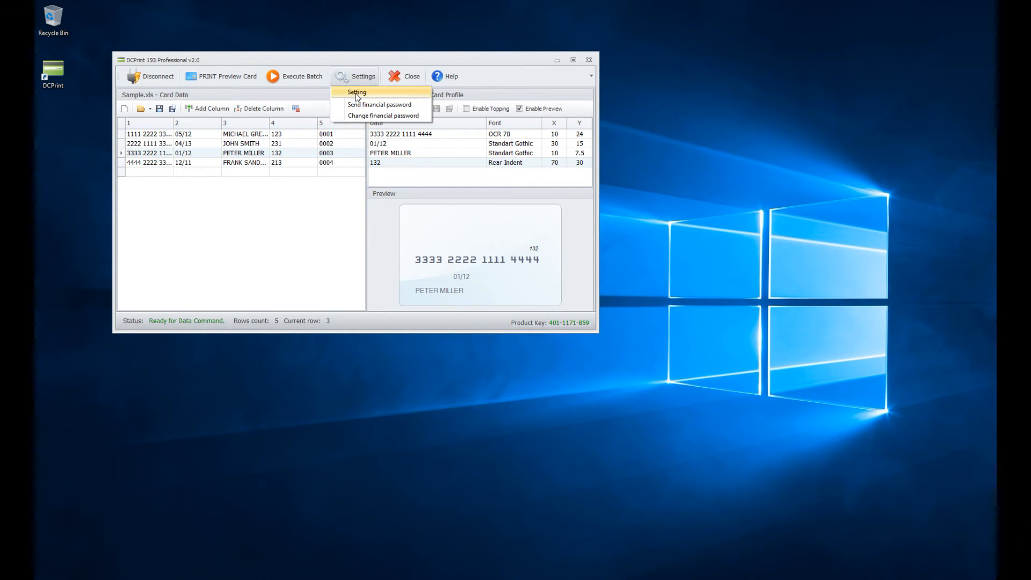
left_click(356, 94)
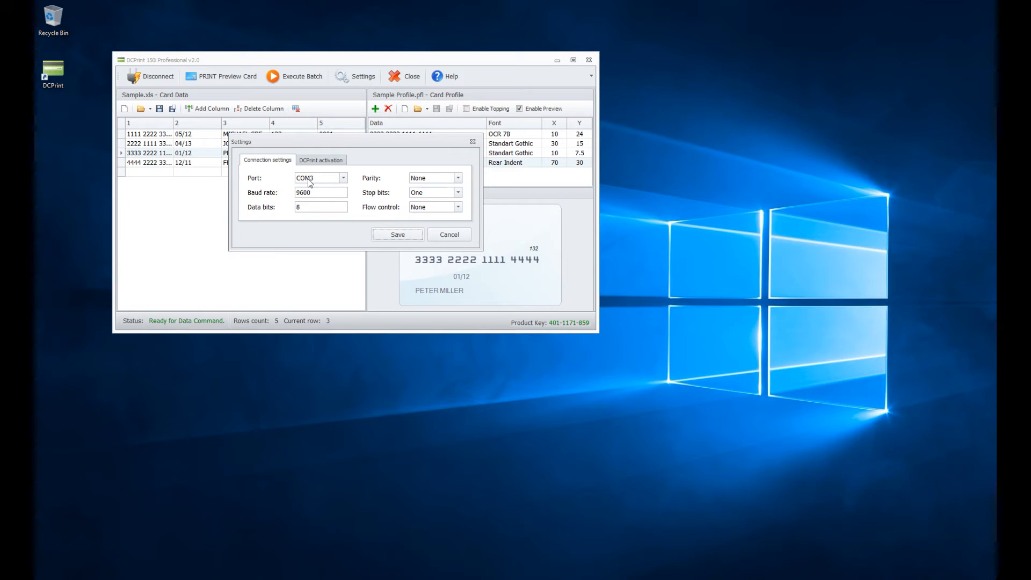
left_click(344, 179)
left_click(307, 188)
left_click(324, 161)
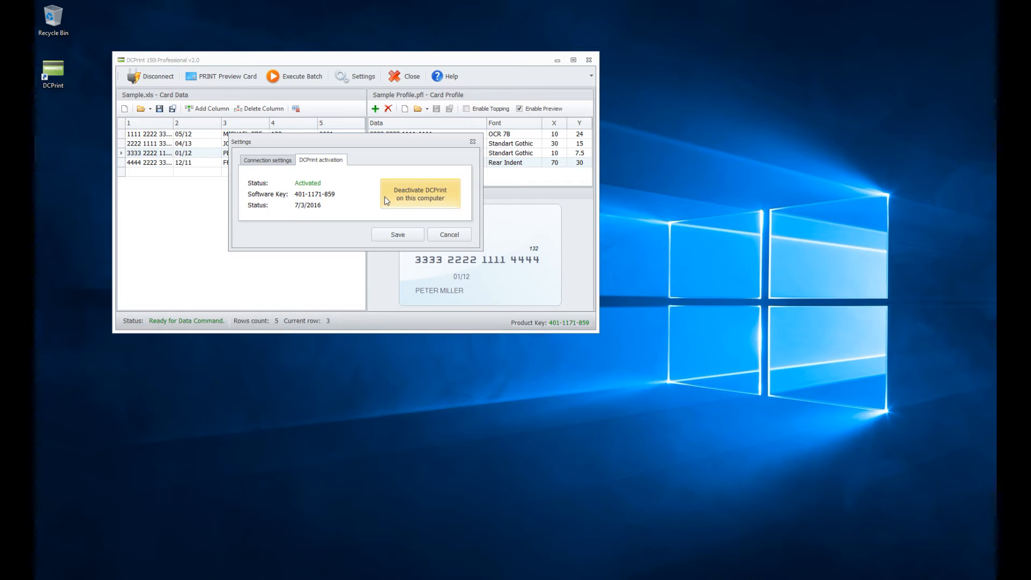
left_click(268, 160)
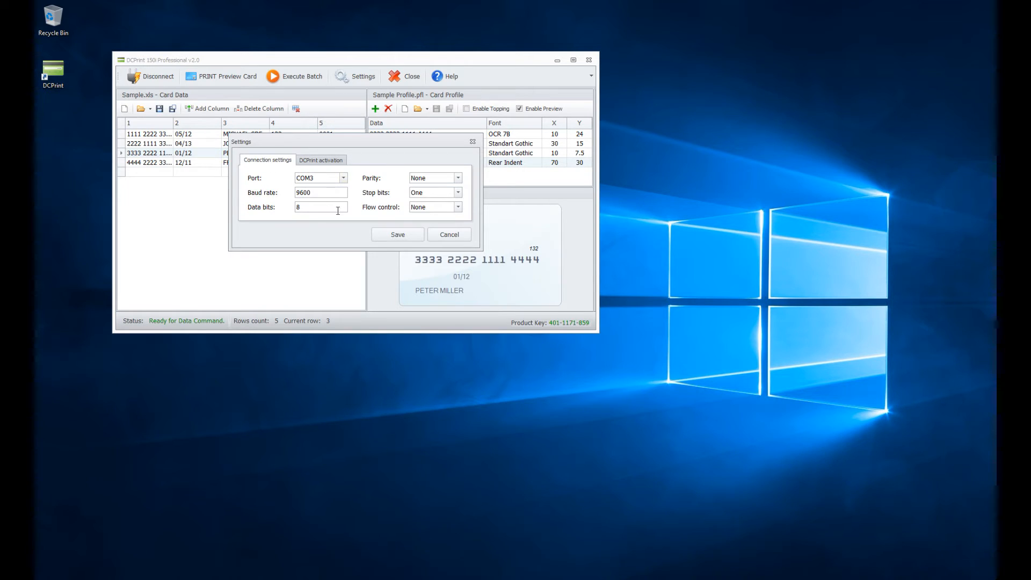
left_click(321, 160)
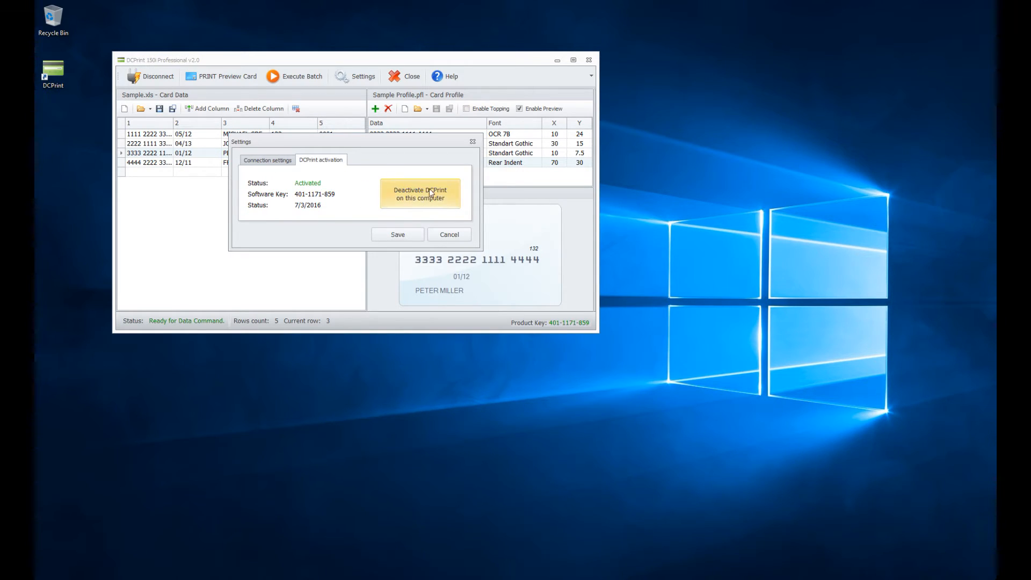
left_click(449, 236)
left_click(360, 80)
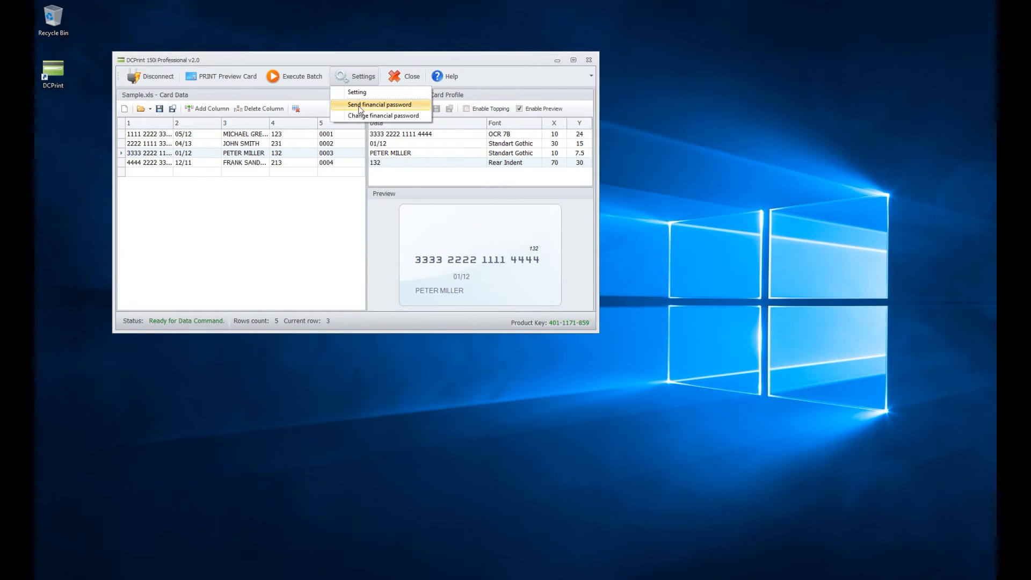
left_click(398, 104)
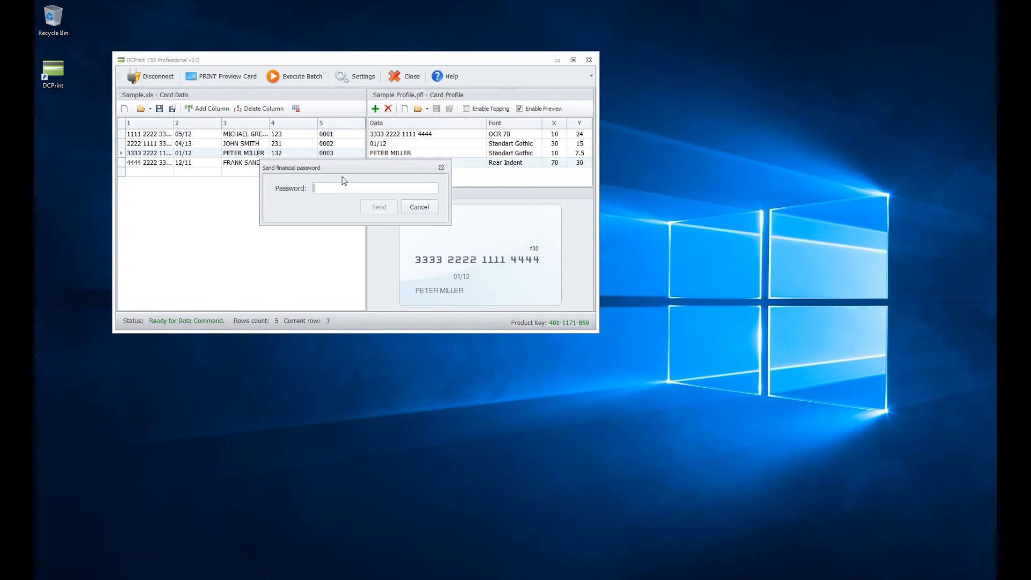
left_click(422, 214)
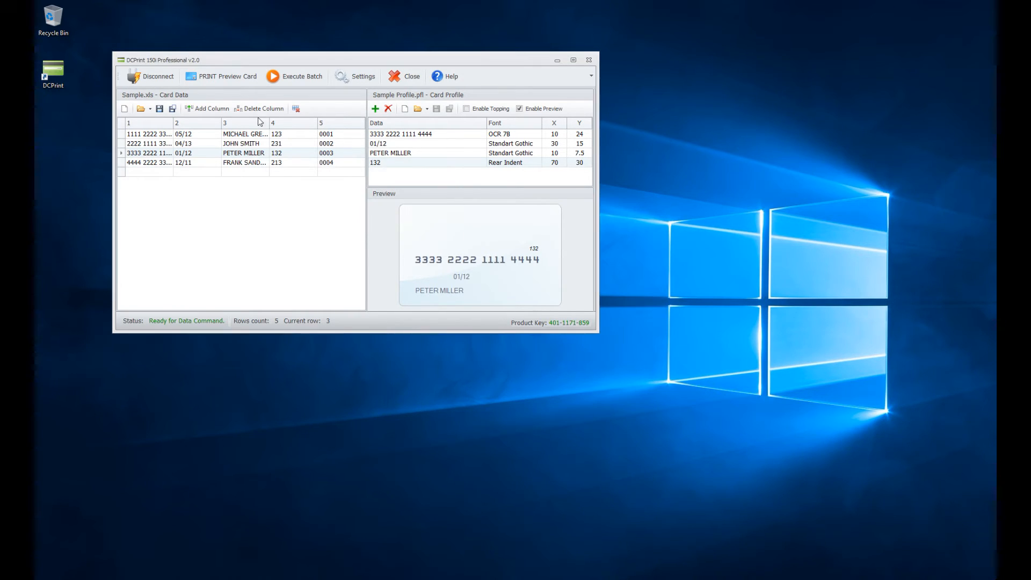
left_click(151, 76)
left_click(356, 78)
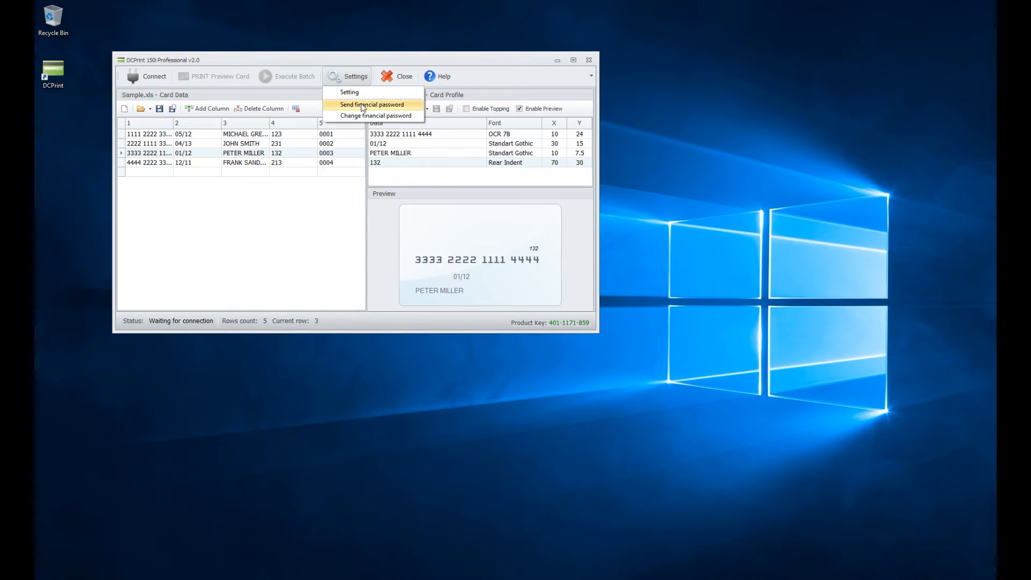
left_click(361, 104)
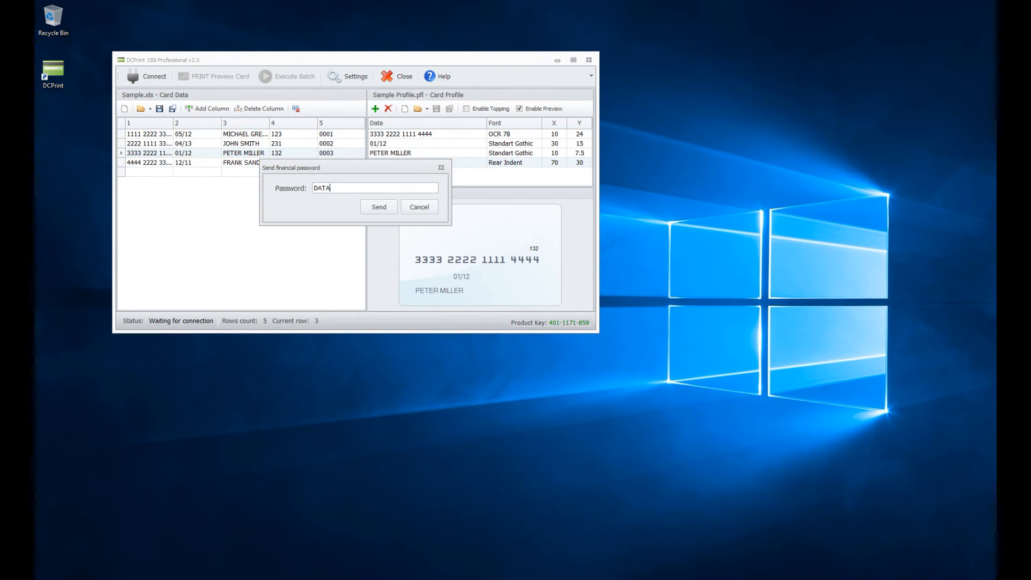
left_click(378, 210)
left_click_drag(514, 271, 342, 208)
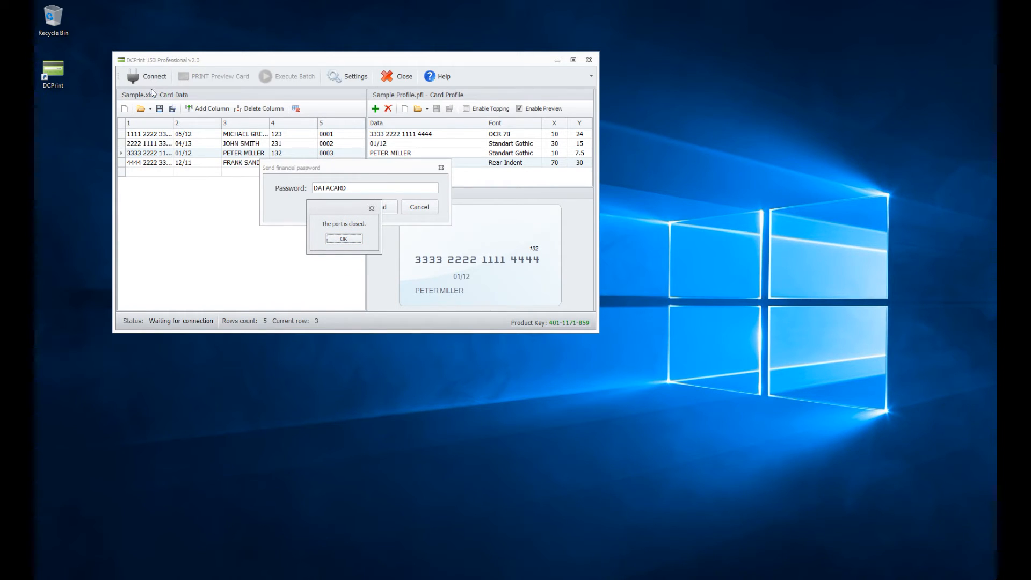
left_click(344, 239)
left_click(420, 207)
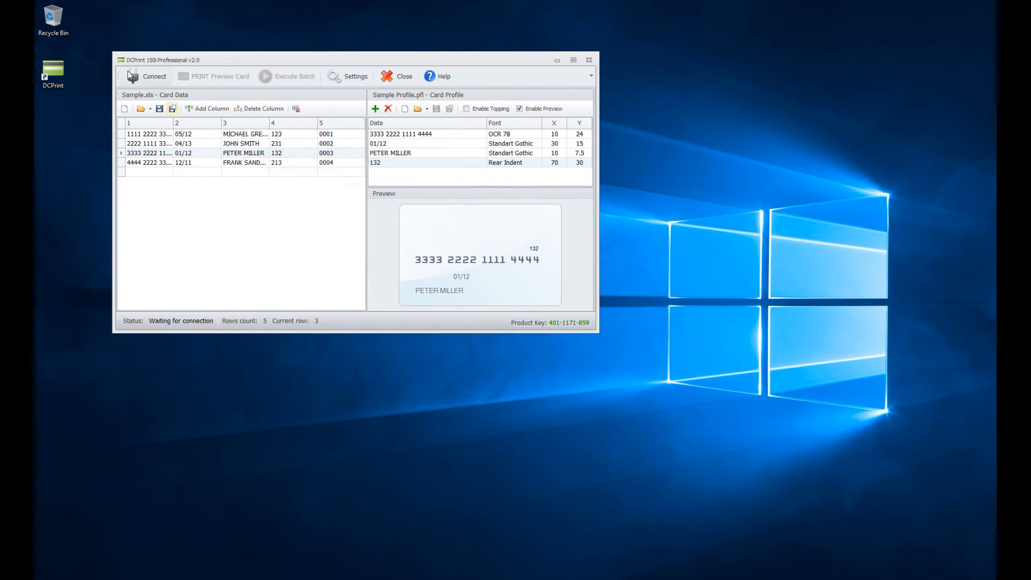
left_click(130, 74)
left_click(352, 77)
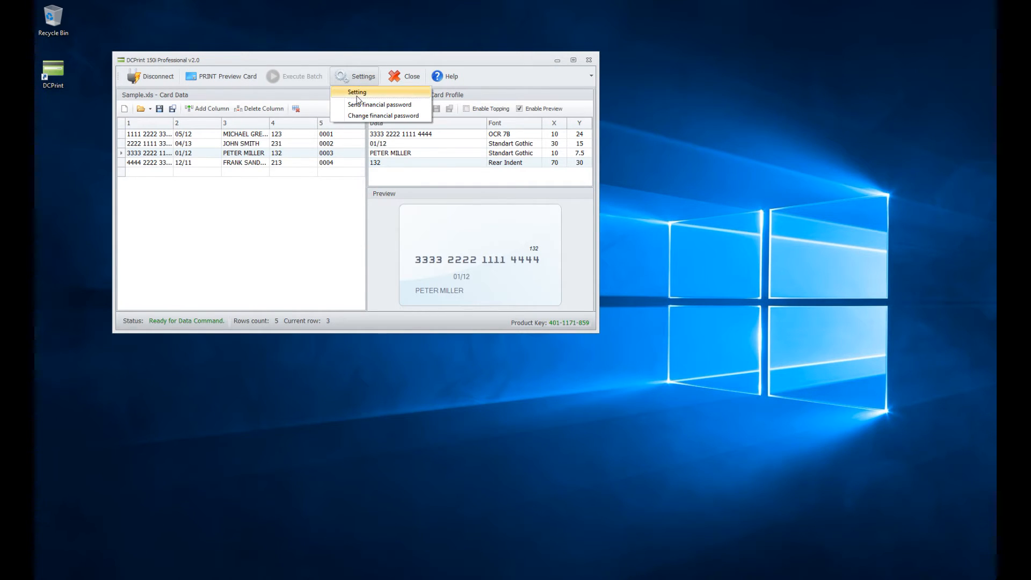
Send the financial password to the printer from Settings and acknowledge the success message.
left_click(356, 93)
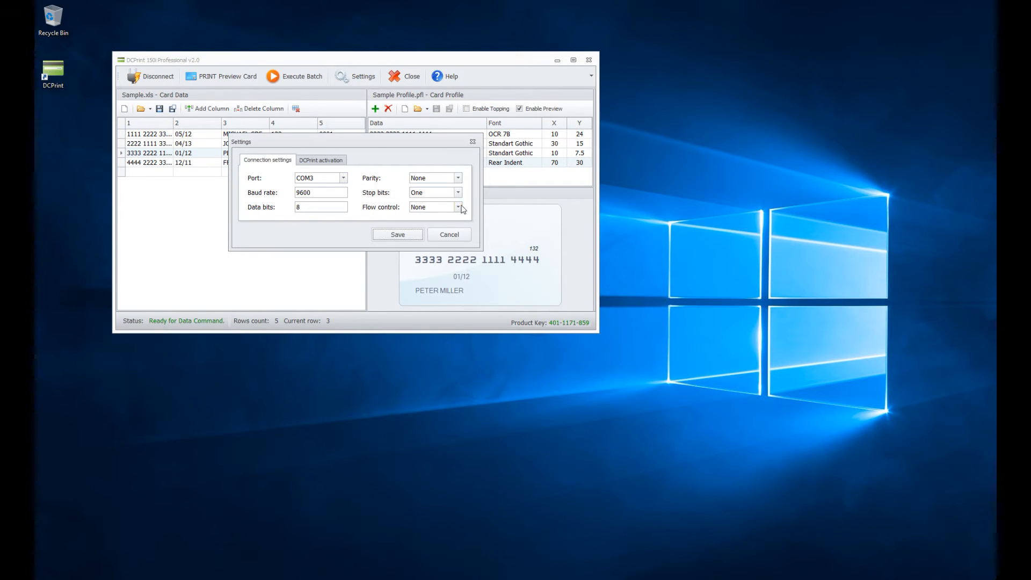
left_click(450, 235)
left_click(359, 76)
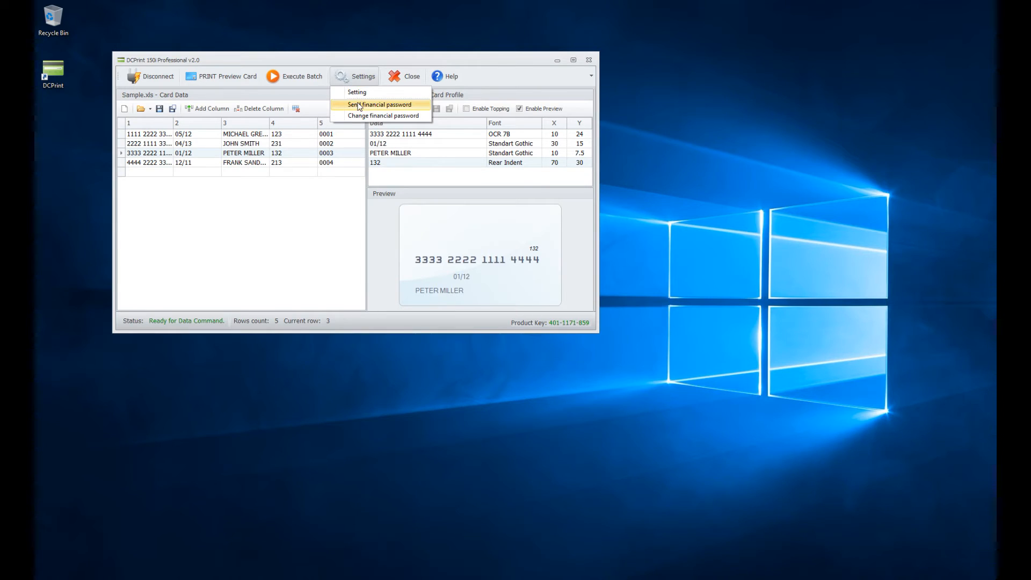
left_click(359, 103)
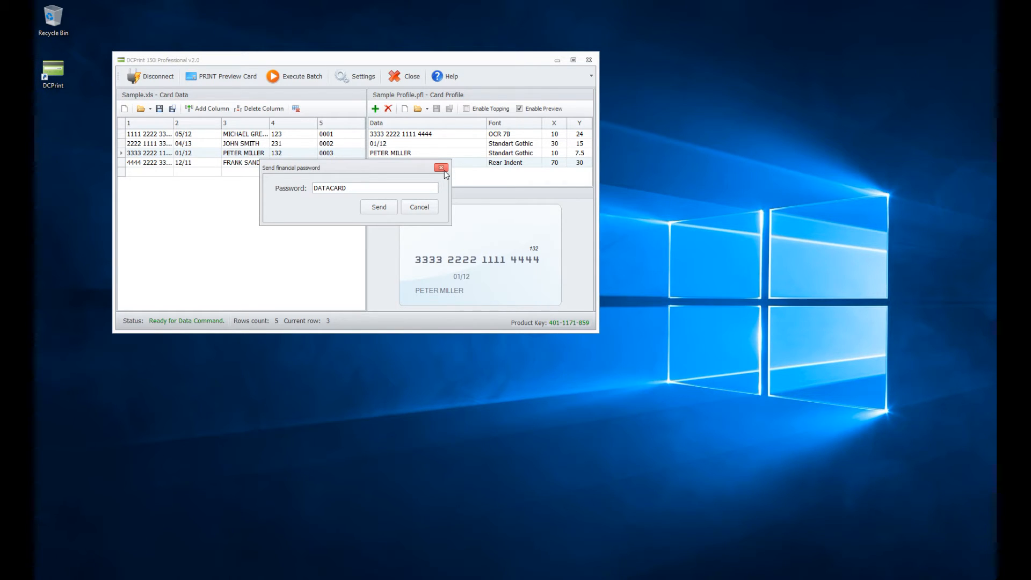
left_click(377, 208)
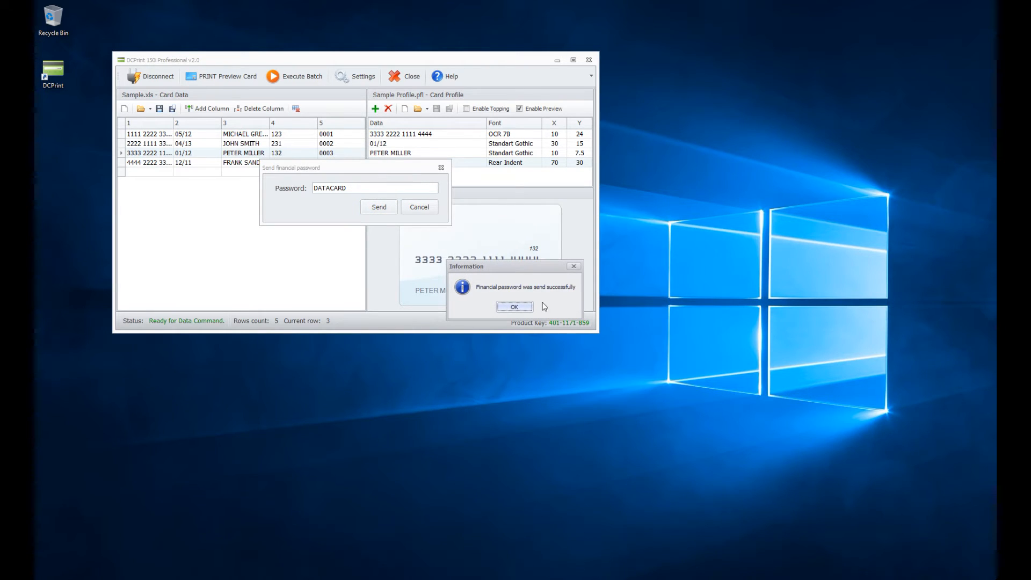
left_click(516, 306)
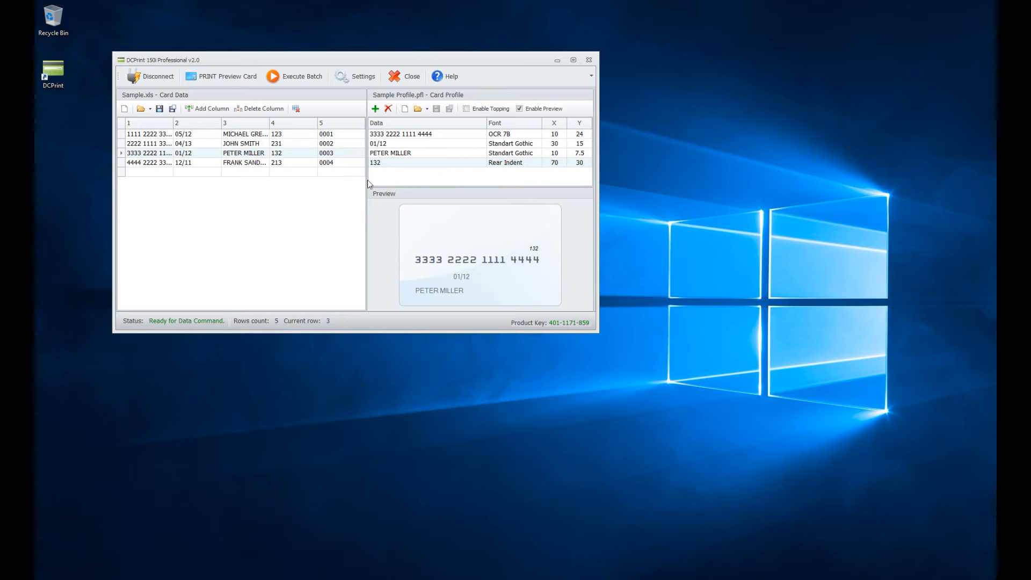
Add a new card profile field with its font set to Track 1.
left_click(375, 109)
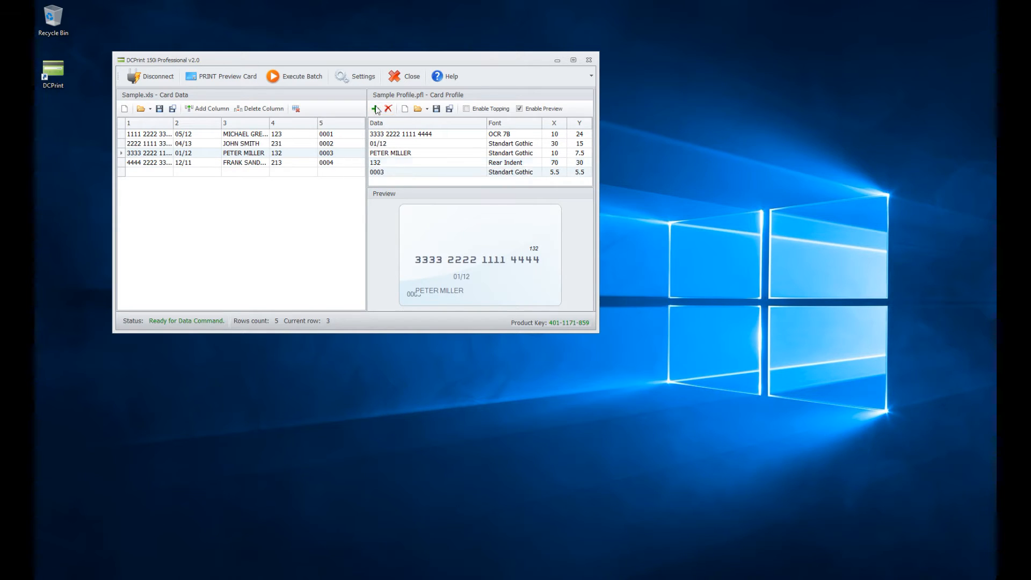
left_click(521, 172)
left_click(512, 223)
Close DCPrint and its empty program window, then clear the desktop selection.
left_click(412, 78)
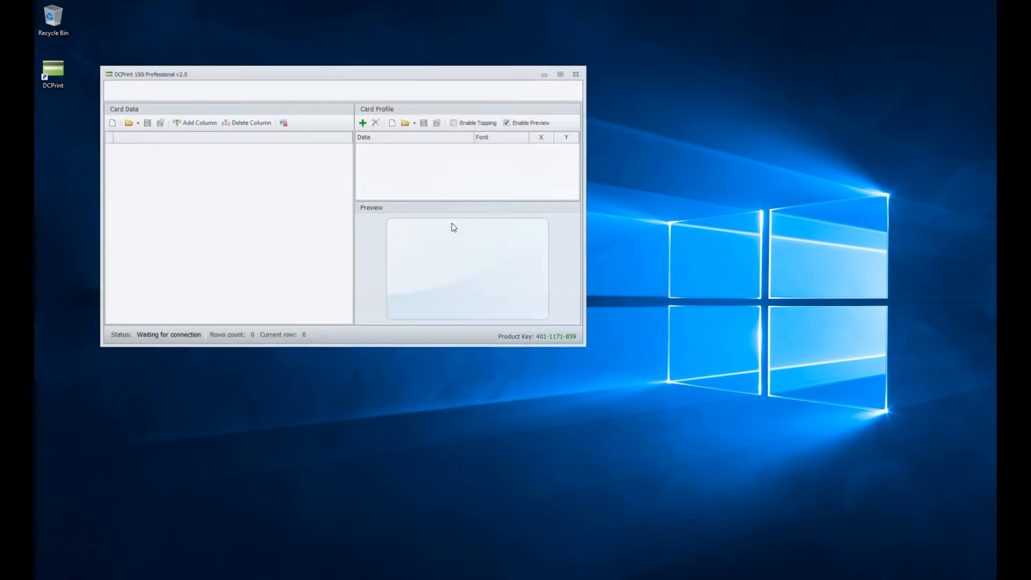
left_click(579, 77)
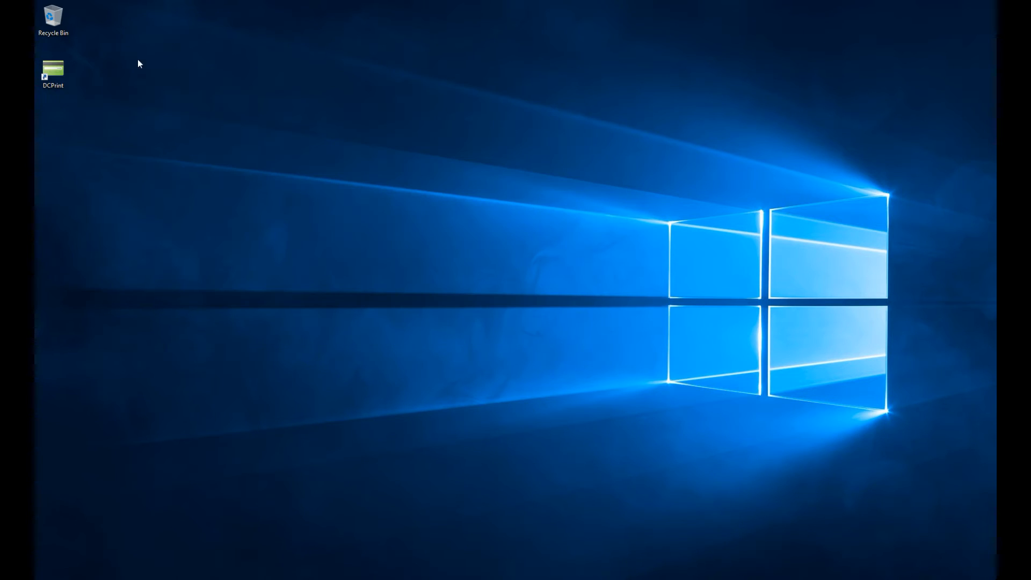
left_click(583, 305)
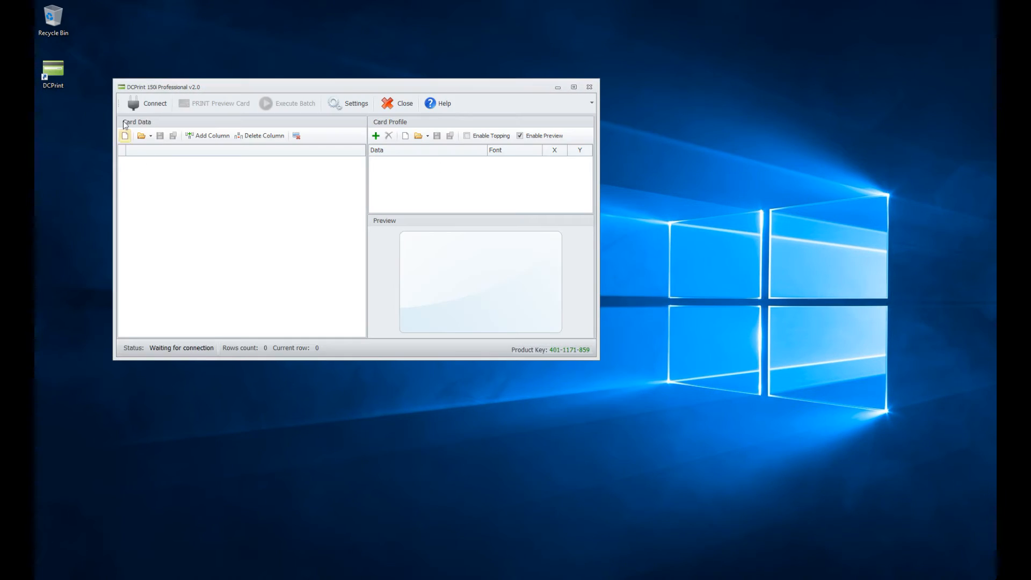
left_click(439, 106)
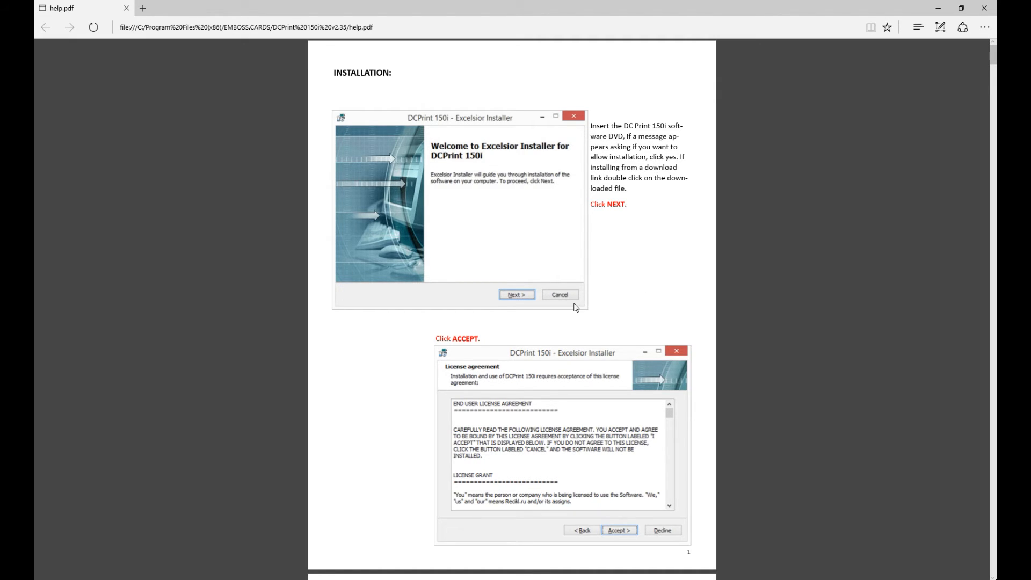
scroll(518, 268, "down", 3)
scroll(521, 268, "down", 14)
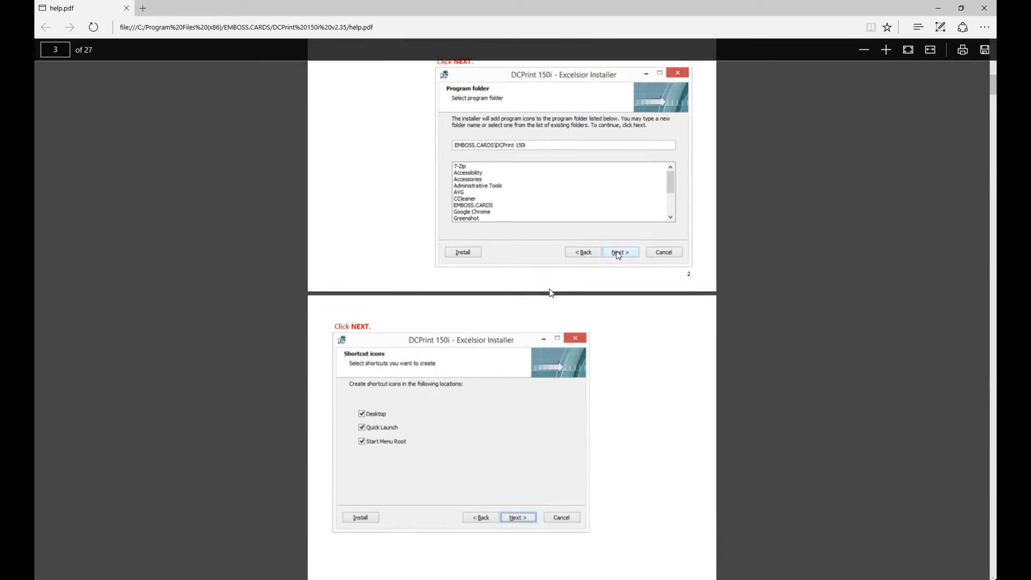
scroll(552, 292, "down", 5)
scroll(558, 276, "down", 10)
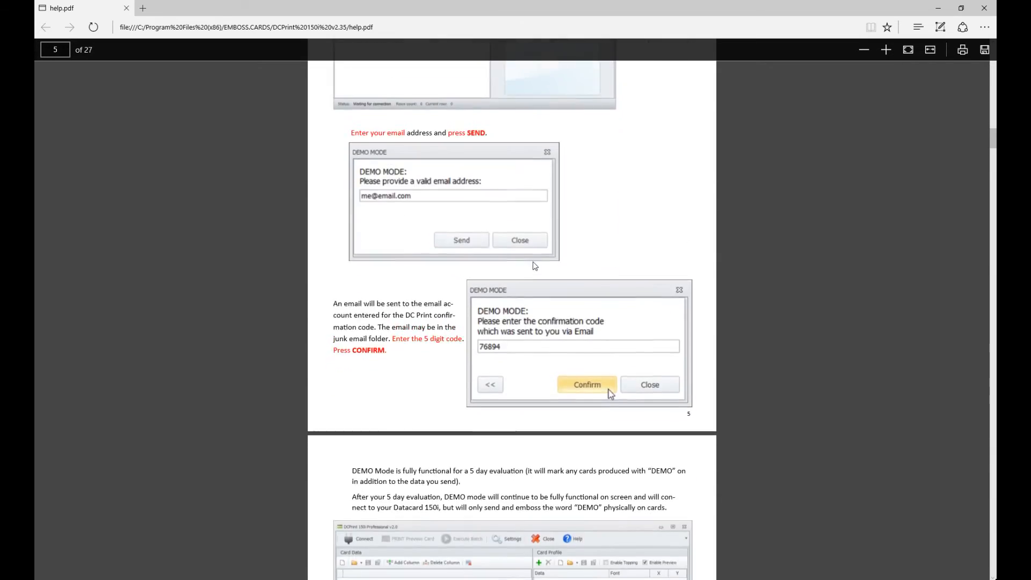
scroll(556, 290, "up", 6)
scroll(547, 316, "down", 2)
scroll(549, 308, "down", 12)
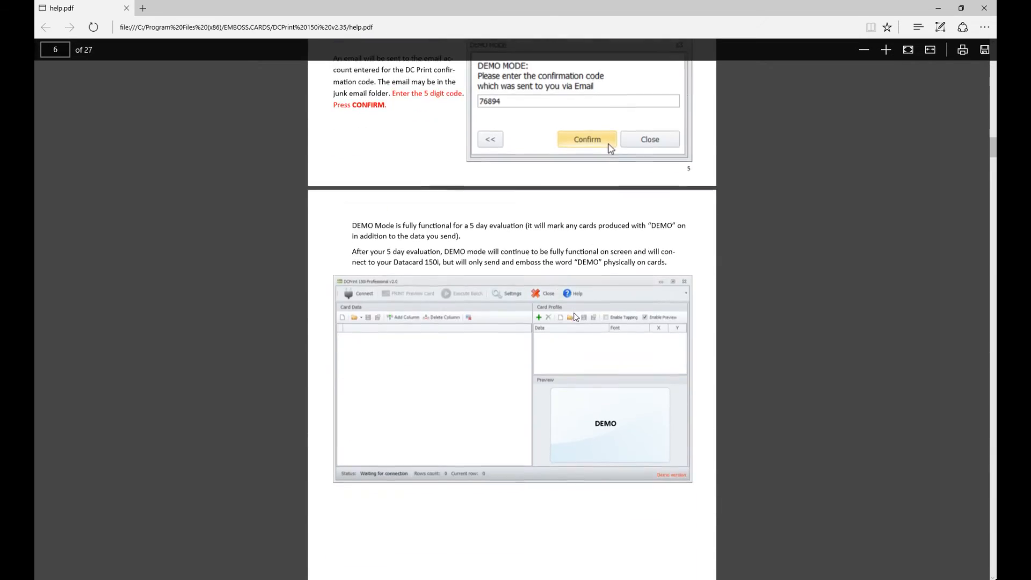
scroll(543, 290, "down", 4)
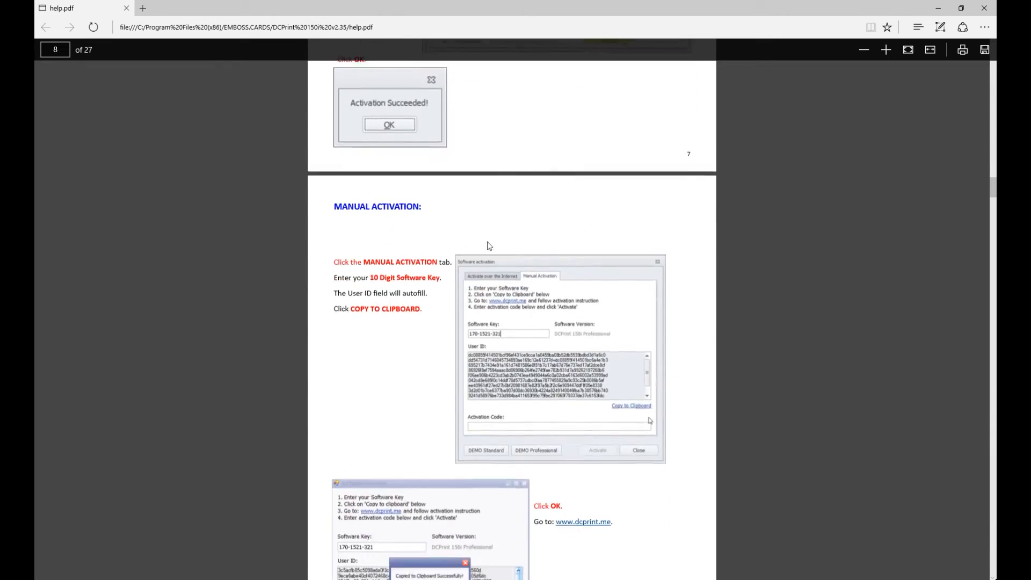
scroll(485, 241, "up", 4)
scroll(512, 317, "down", 15)
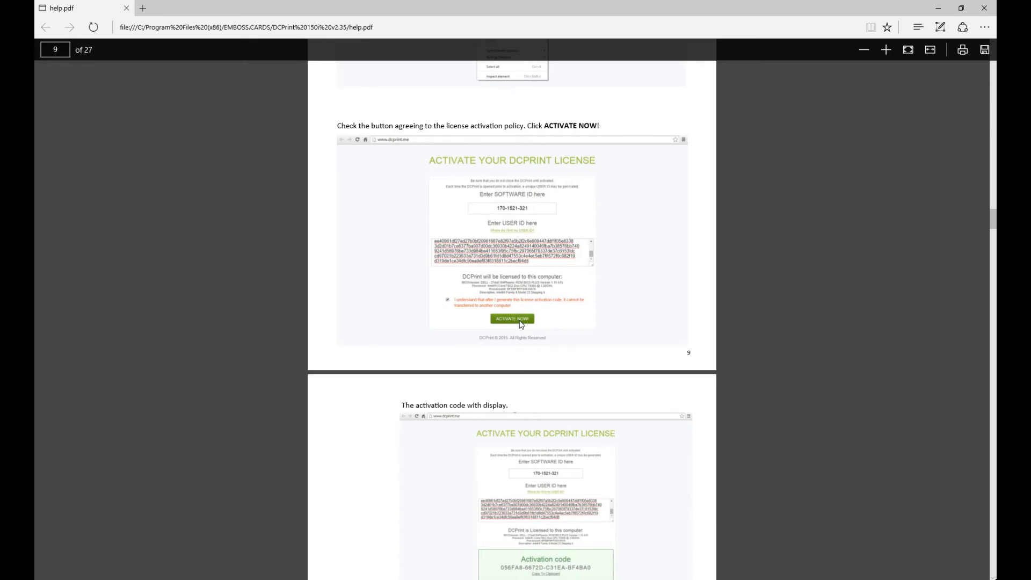
scroll(582, 309, "down", 7)
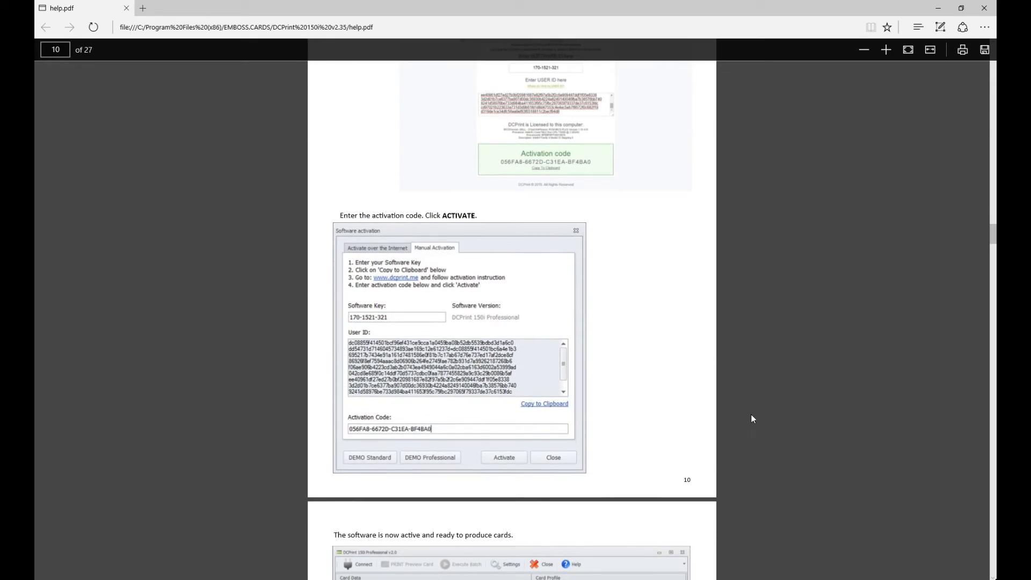
scroll(750, 414, "down", 15)
scroll(596, 397, "down", 7)
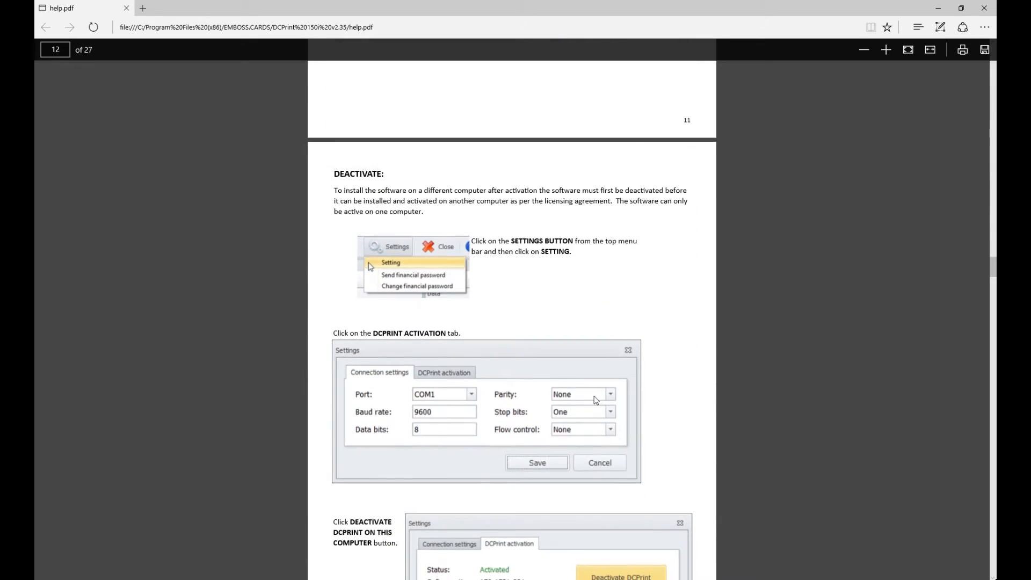
scroll(576, 400, "down", 7)
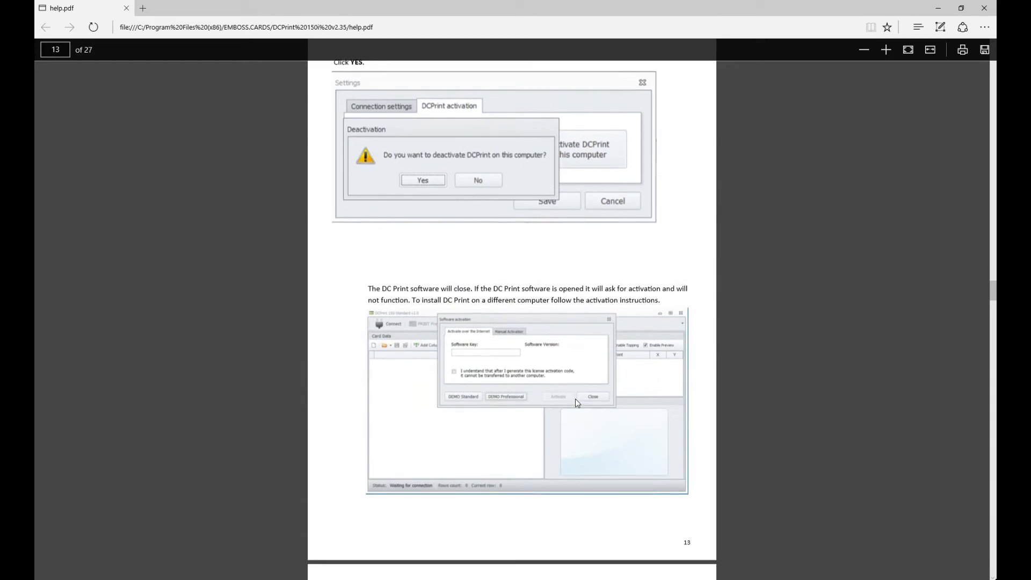
scroll(566, 444, "down", 6)
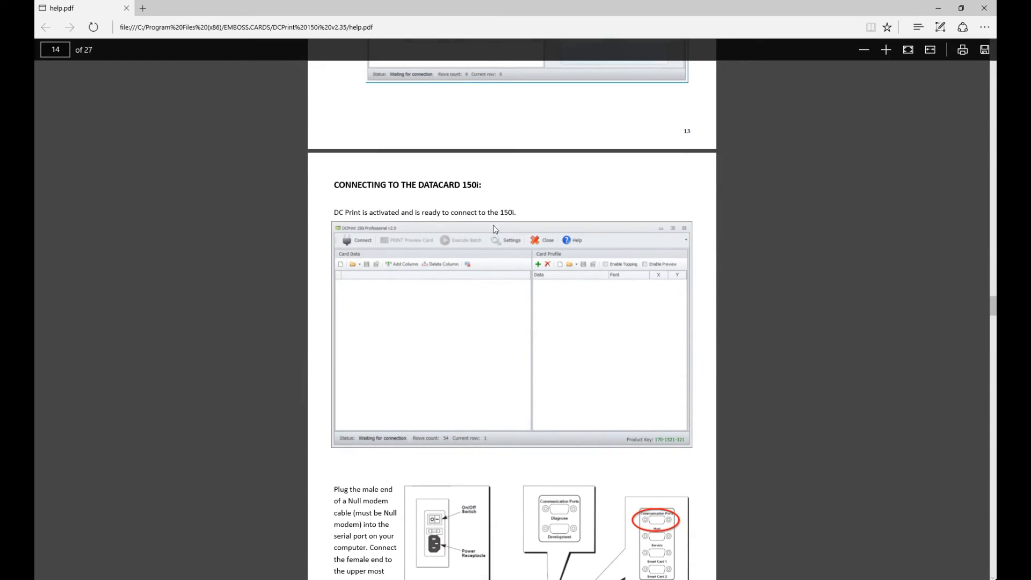
scroll(561, 309, "down", 2)
scroll(601, 313, "down", 20)
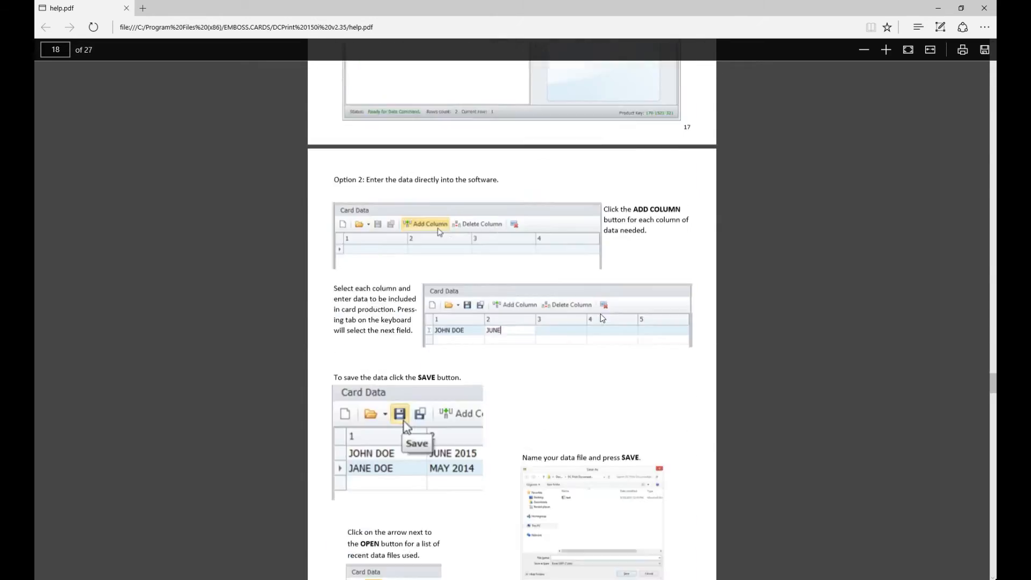
scroll(600, 314, "down", 18)
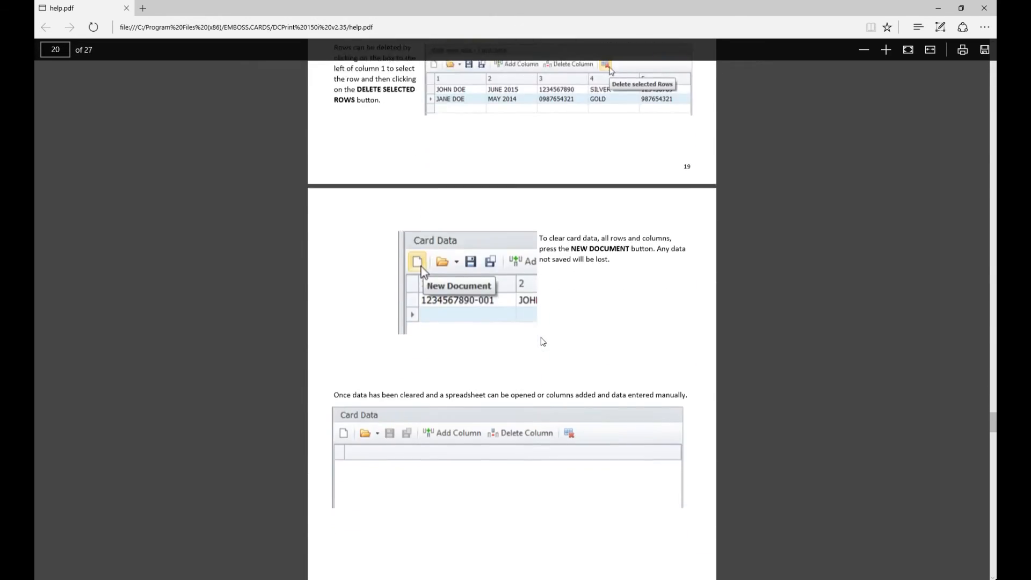
scroll(547, 340, "down", 5)
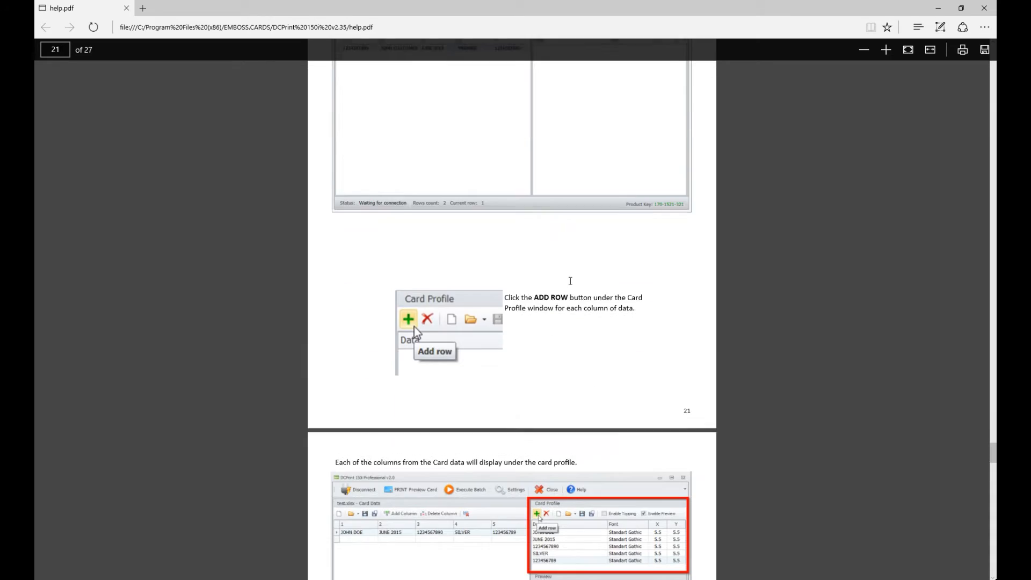
scroll(675, 248, "down", 8)
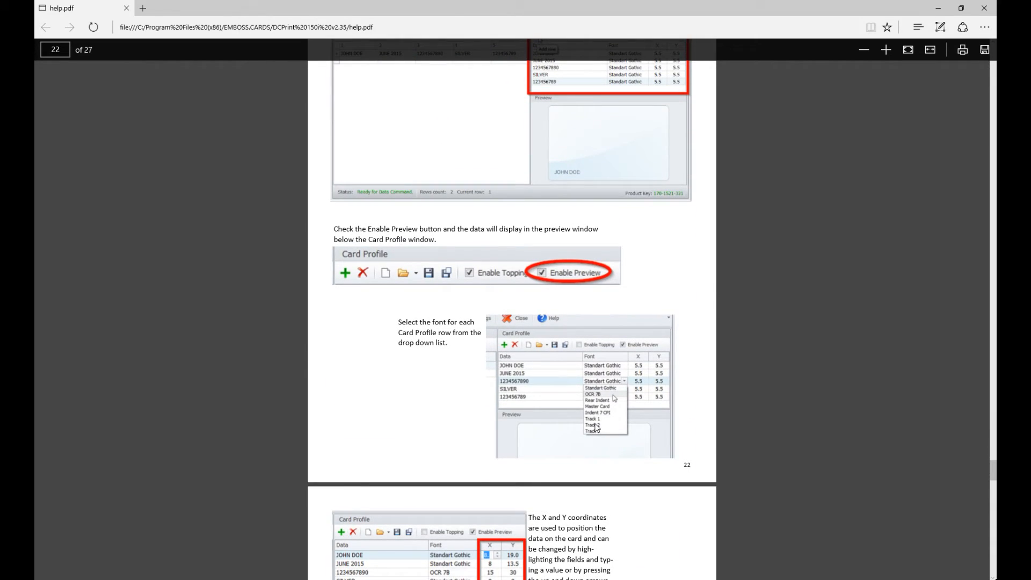
left_click(984, 8)
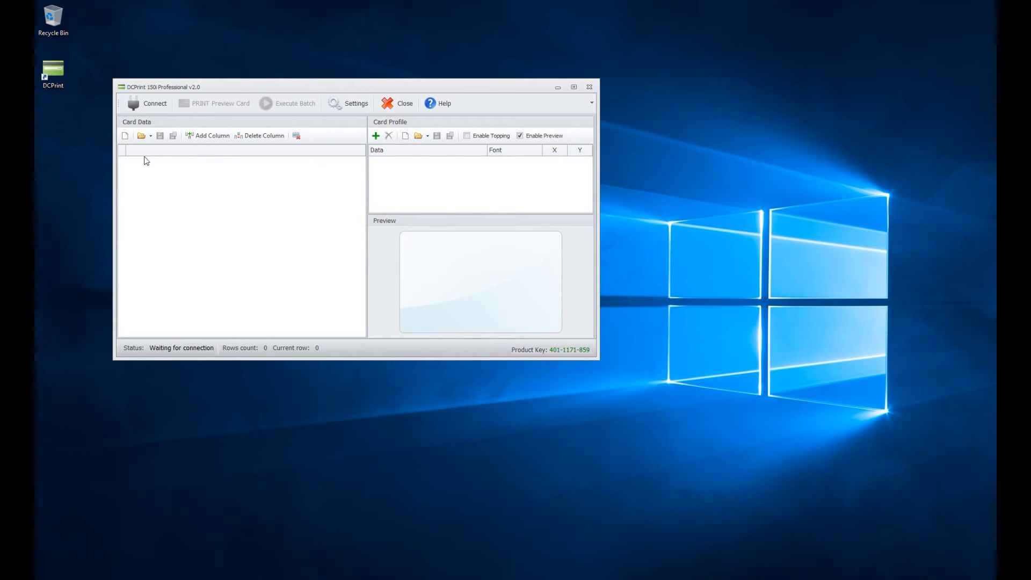
left_click(144, 136)
left_click(157, 150)
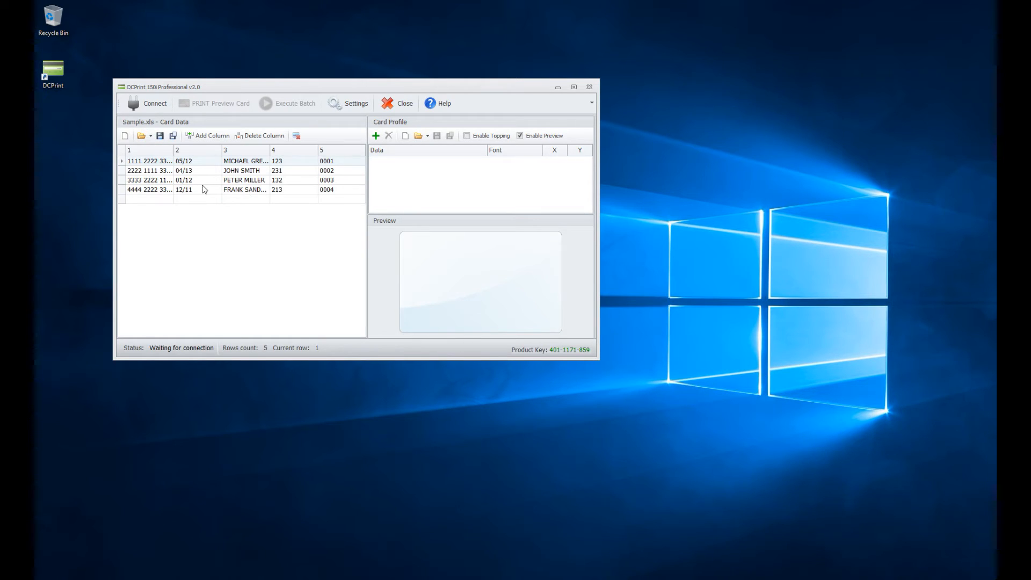
left_click(125, 136)
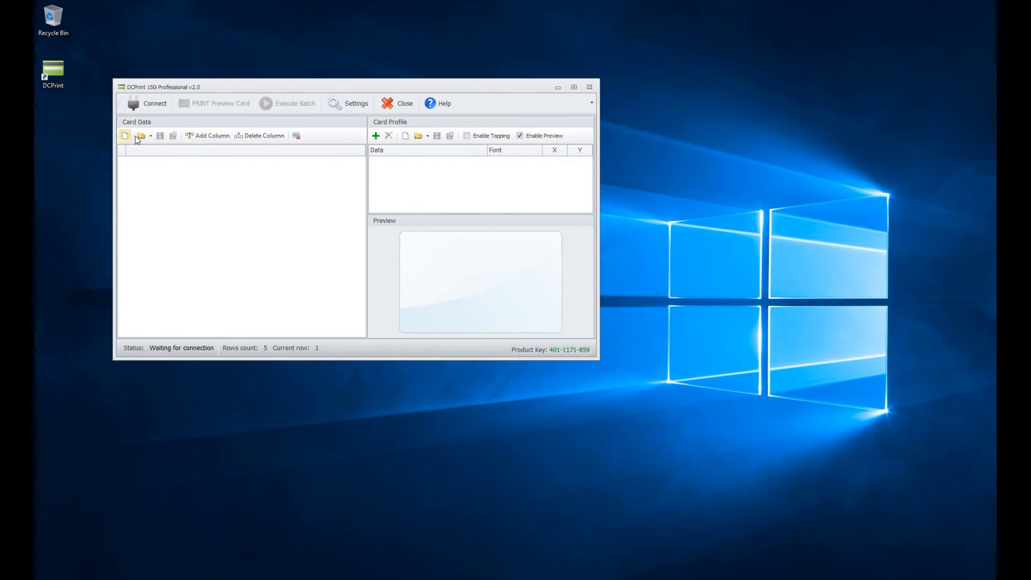
left_click(205, 137)
left_click(205, 137)
left_click(205, 136)
left_click(205, 136)
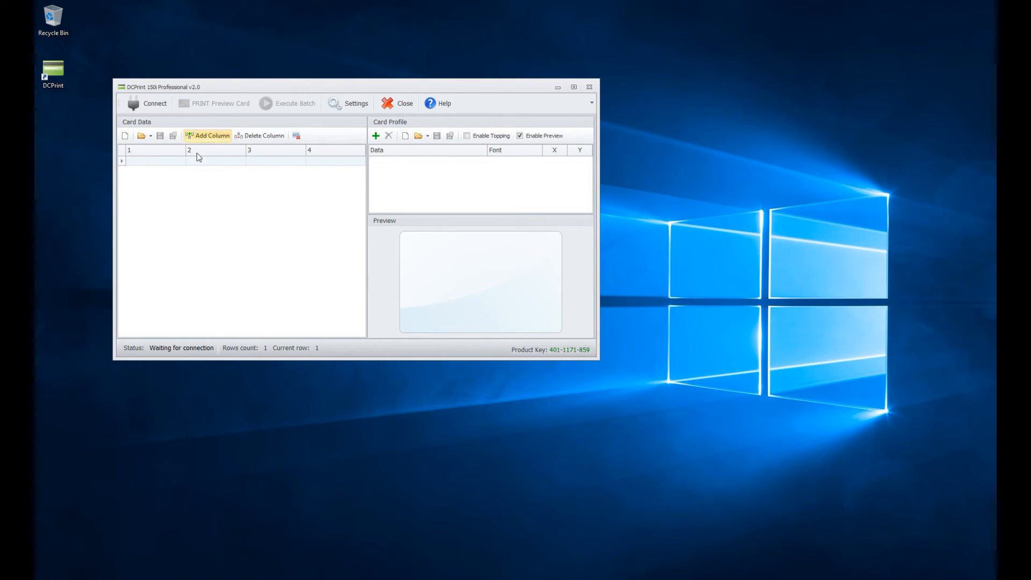
left_click(160, 162)
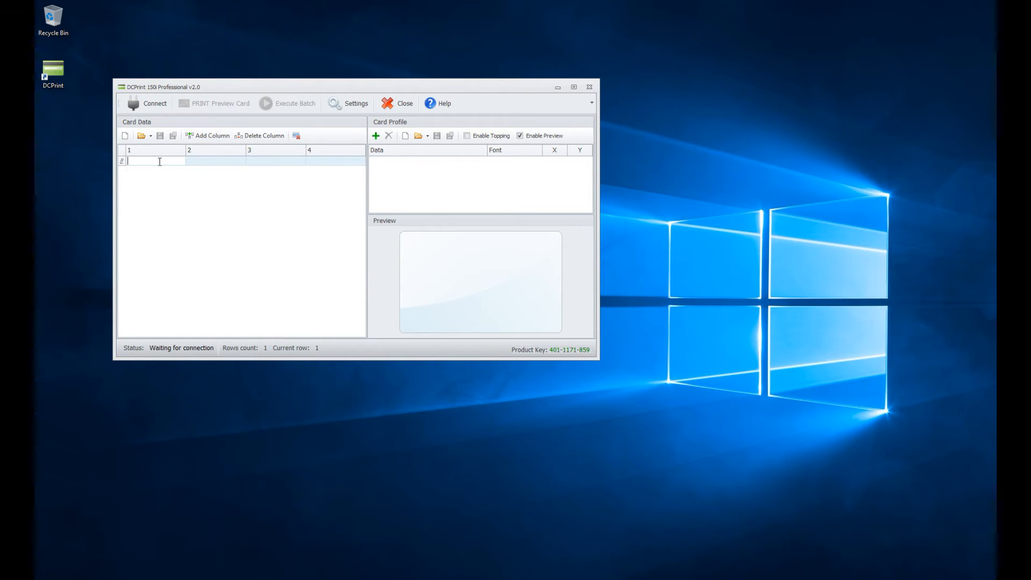
type("1234 56789 1098")
key("Tab")
type("john")
key("BackSpace")
key("BackSpace")
key("BackSpace")
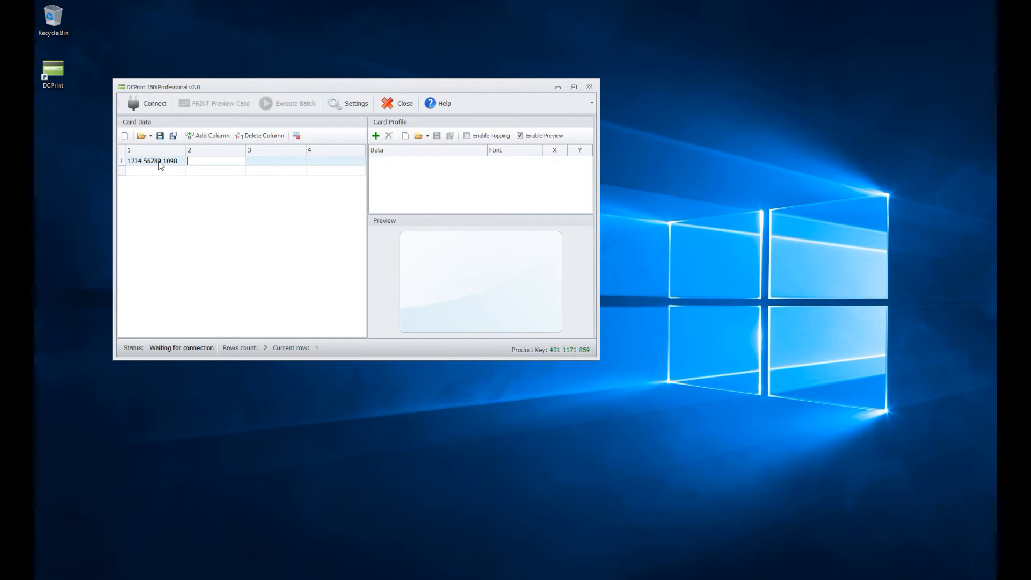
type("JO")
key("BackSpace")
key("BackSpace")
type("john doe")
key("BackSpace")
key("BackSpace")
key("BackSpace")
key("BackSpace")
key("BackSpace")
key("BackSpace")
key("BackSpace")
type("JOHN DOE")
key("Tab")
type("01/1")
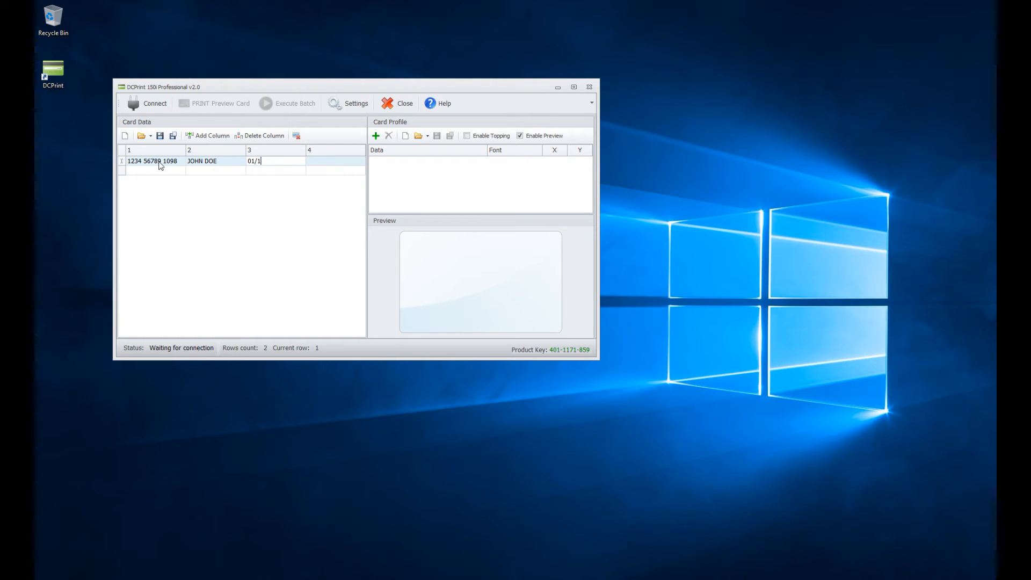
type("5")
key("Tab")
type("1234")
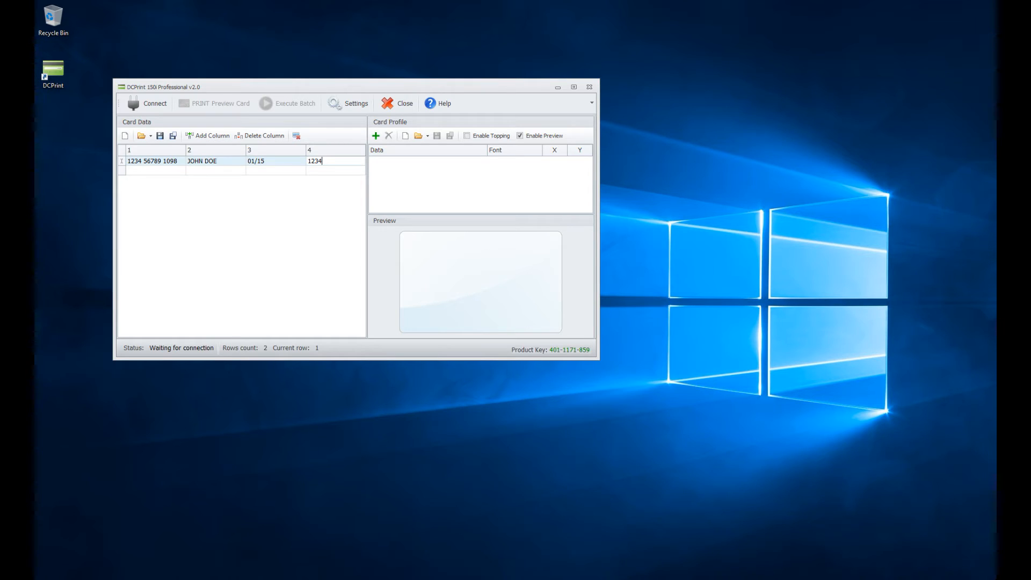
Start row 2 with 234234, then select the last letter of row 1's name.
left_click(141, 171)
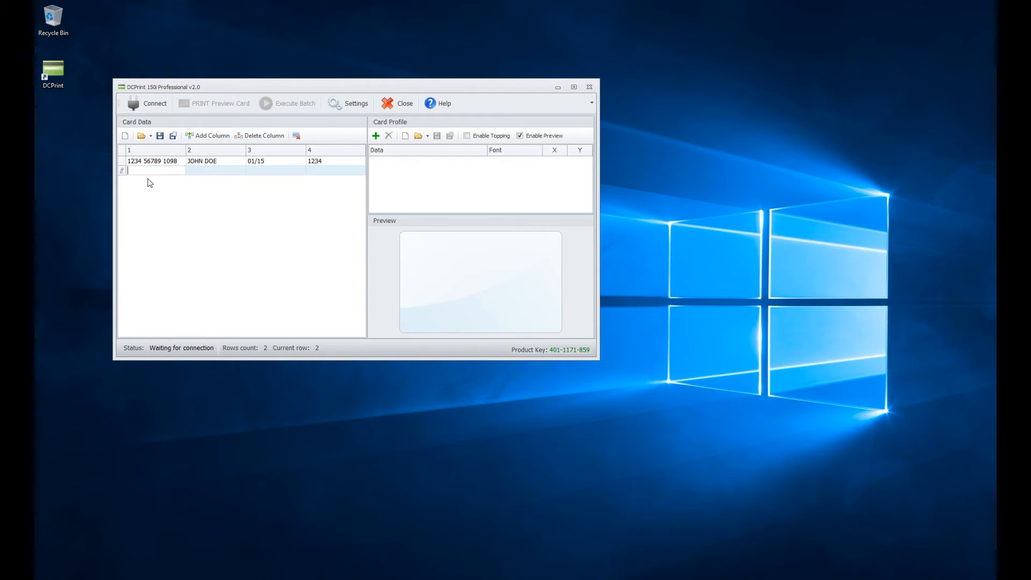
type("234234")
key("Tab")
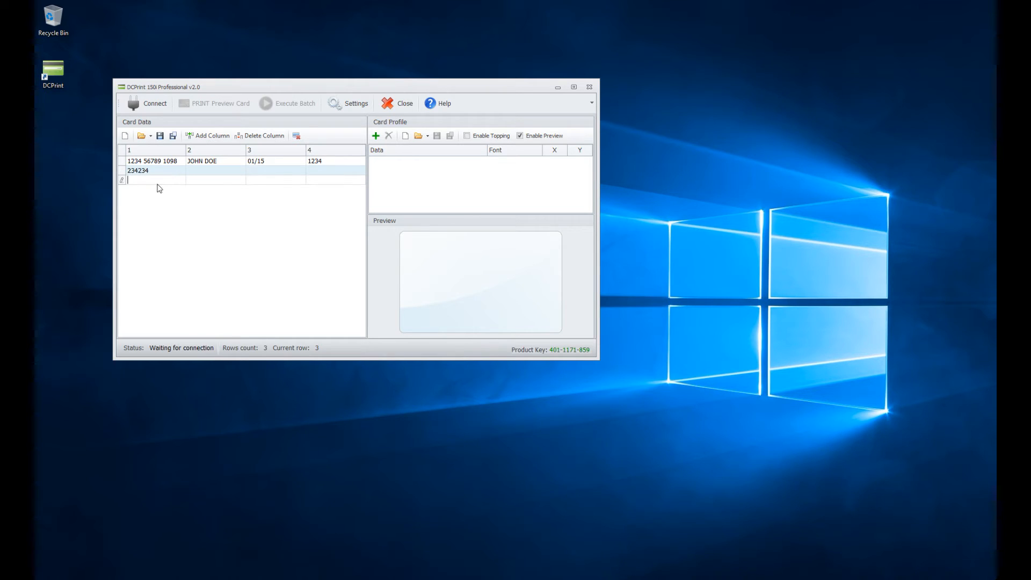
left_click(197, 178)
left_click(204, 161)
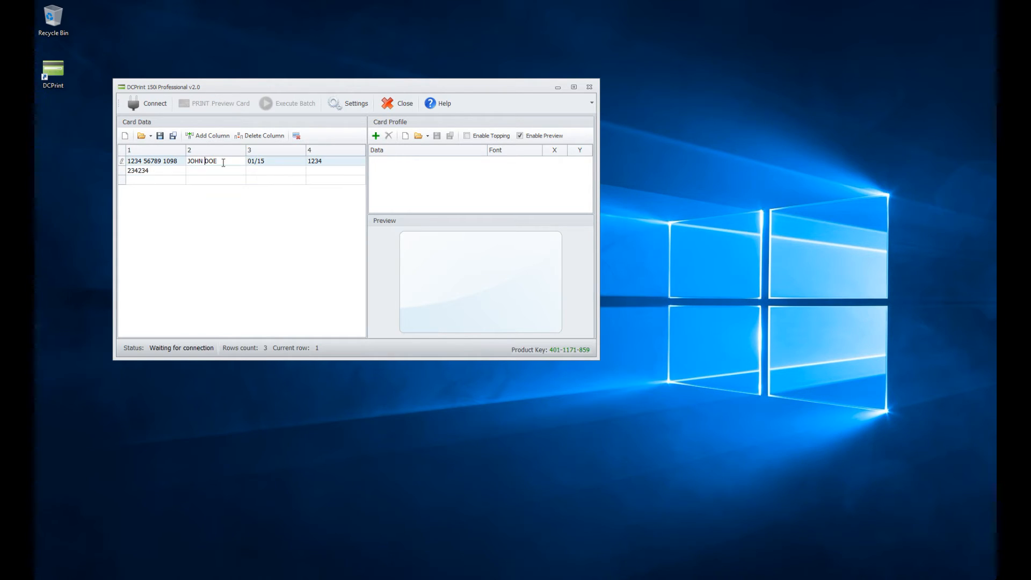
left_click_drag(214, 161, 227, 164)
In Save As, choose the Excel 2007 (*.xlsx) file type and enter file name TEST.
left_click(172, 135)
left_click(224, 355)
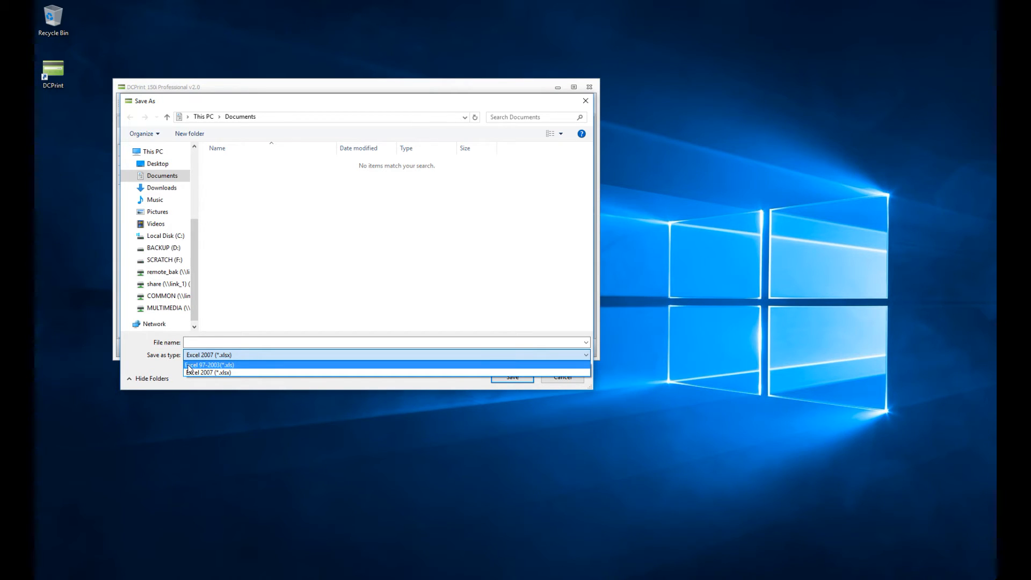
left_click(218, 365)
left_click(226, 355)
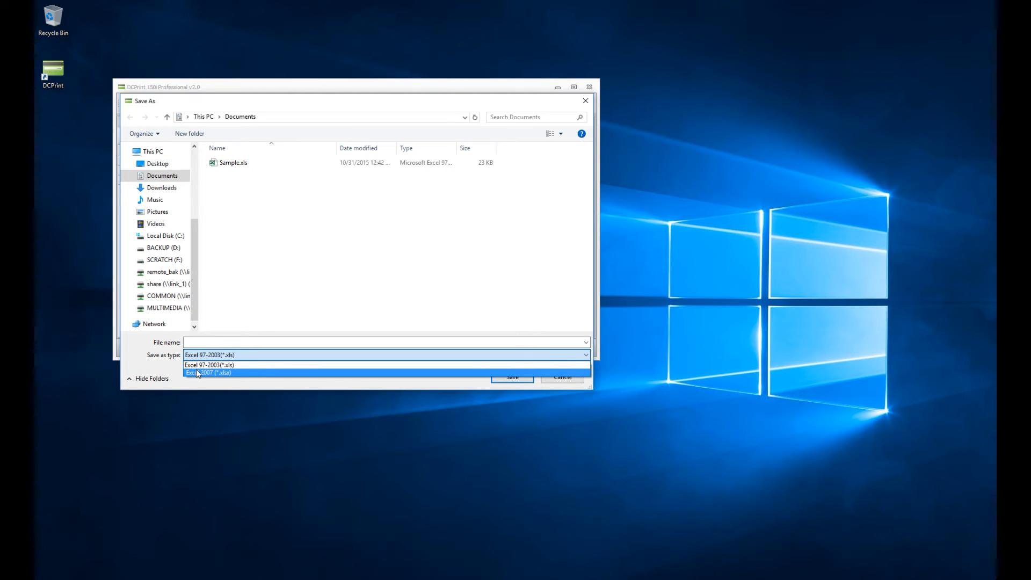
left_click(210, 374)
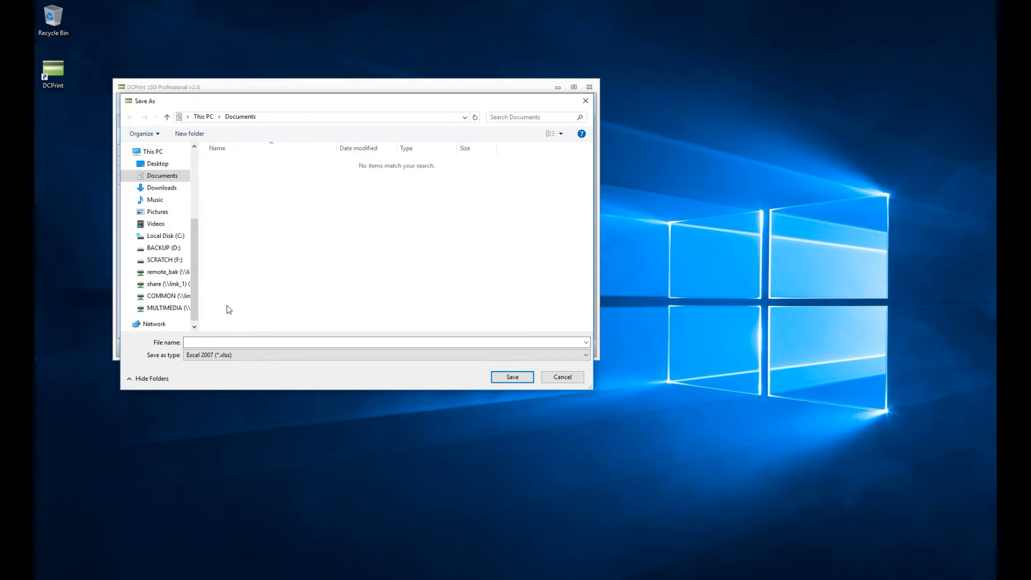
left_click(240, 341)
type("TEST")
Create a DATA folder in Documents and an ACME JANITORIAL folder inside it.
left_click(189, 134)
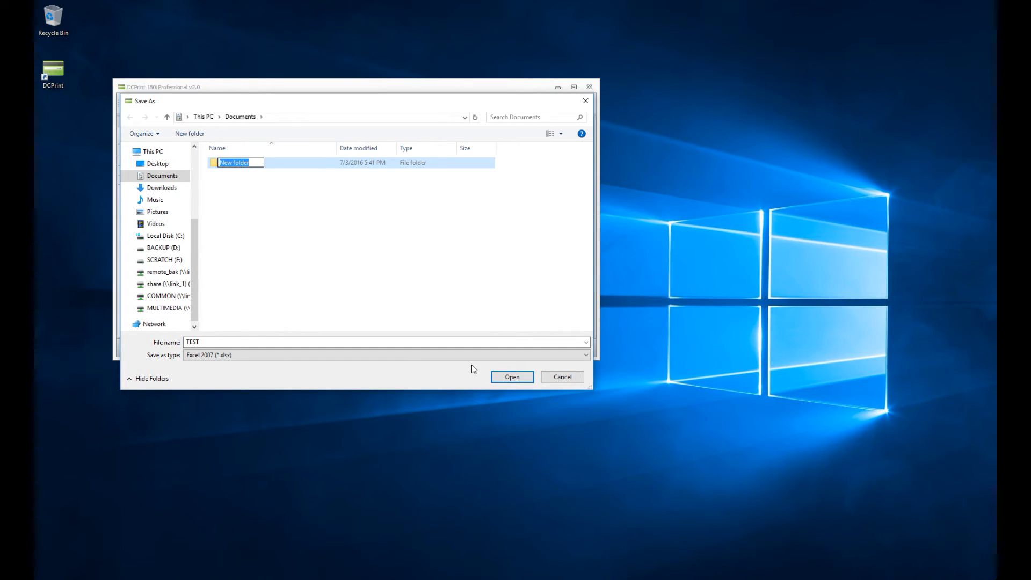
type("DATA")
key("Return")
key("Return")
type("DATA")
key("BackSpace")
key("BackSpace")
key("BackSpace")
key("BackSpace")
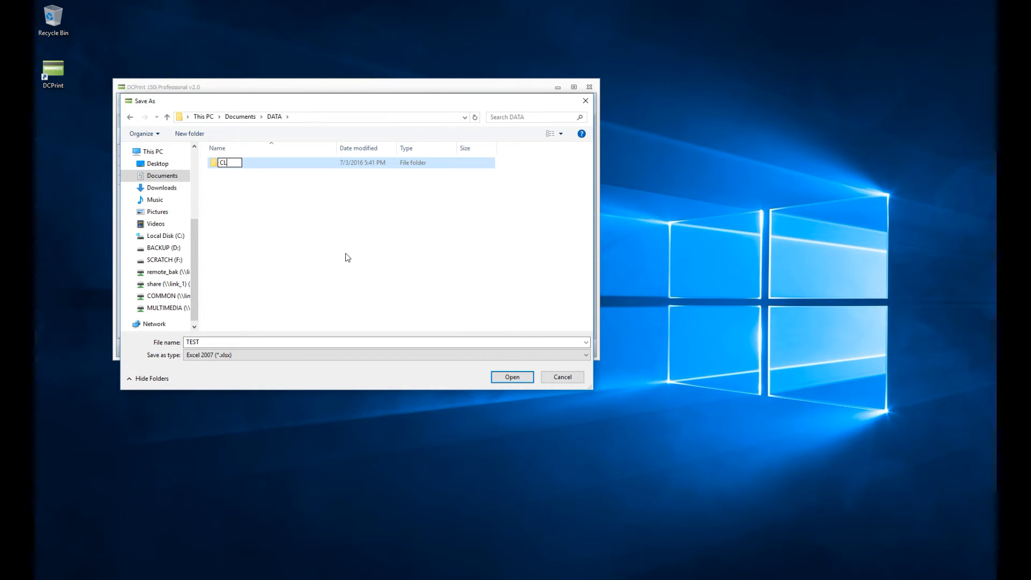
type("ACME JANITORIIAL")
key("BackSpace")
key("BackSpace")
key("BackSpace")
type("AL")
key("Return")
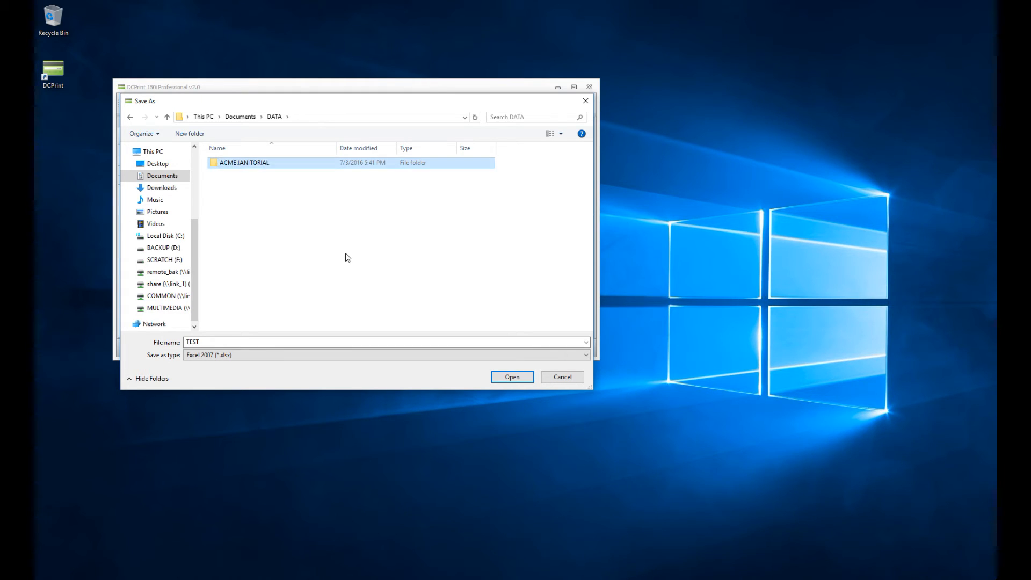
Open ACME JANITORIAL and save the card data there as EMPLOYEE ID.
key("Return")
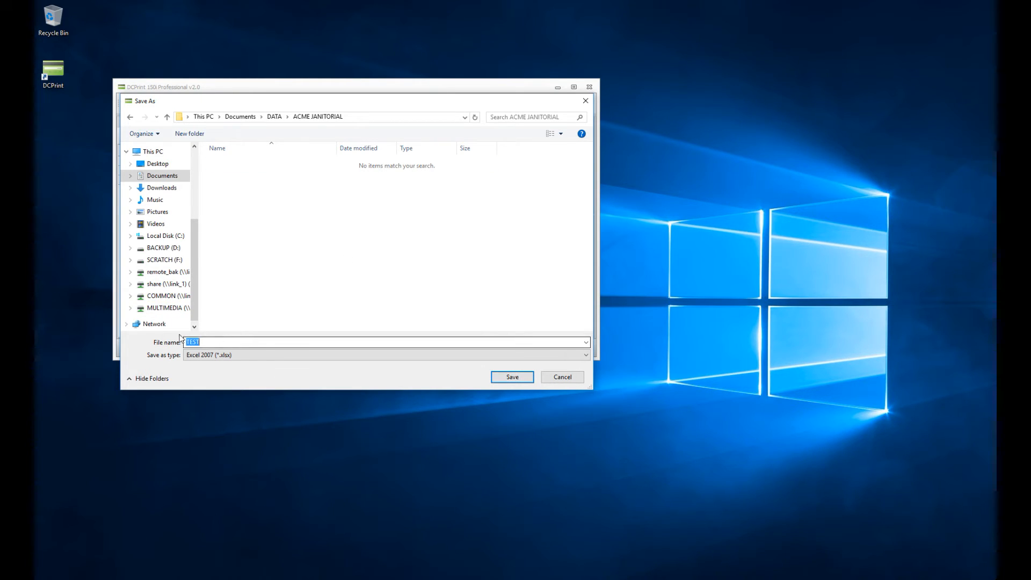
type("EMPLOYEE ID")
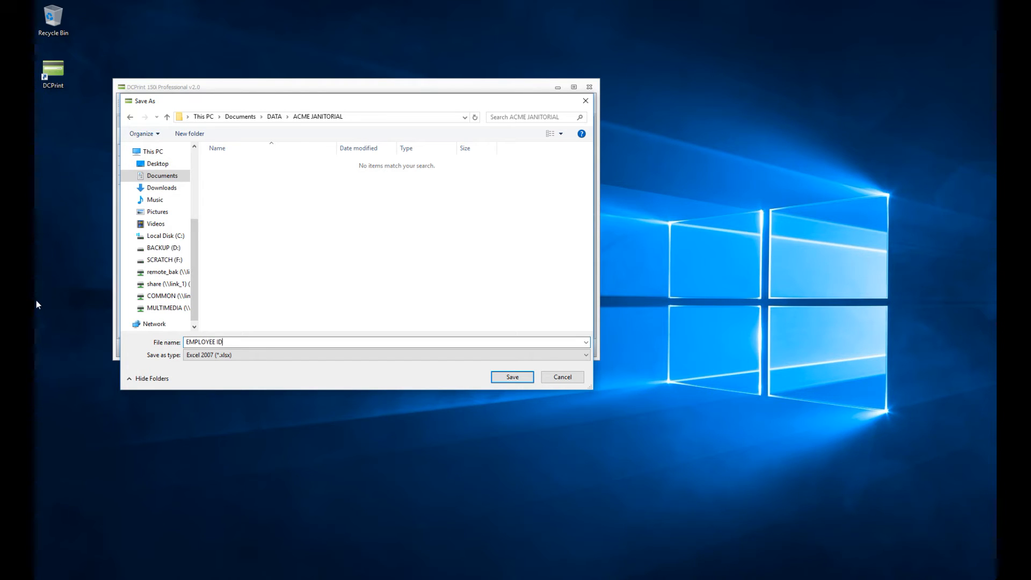
key("Return")
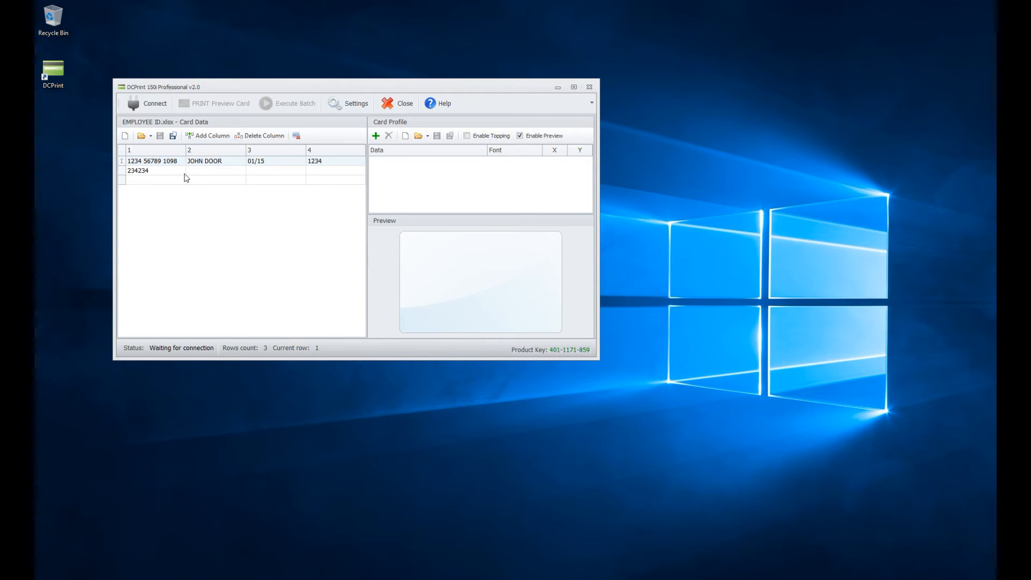
left_click(202, 172)
type("S")
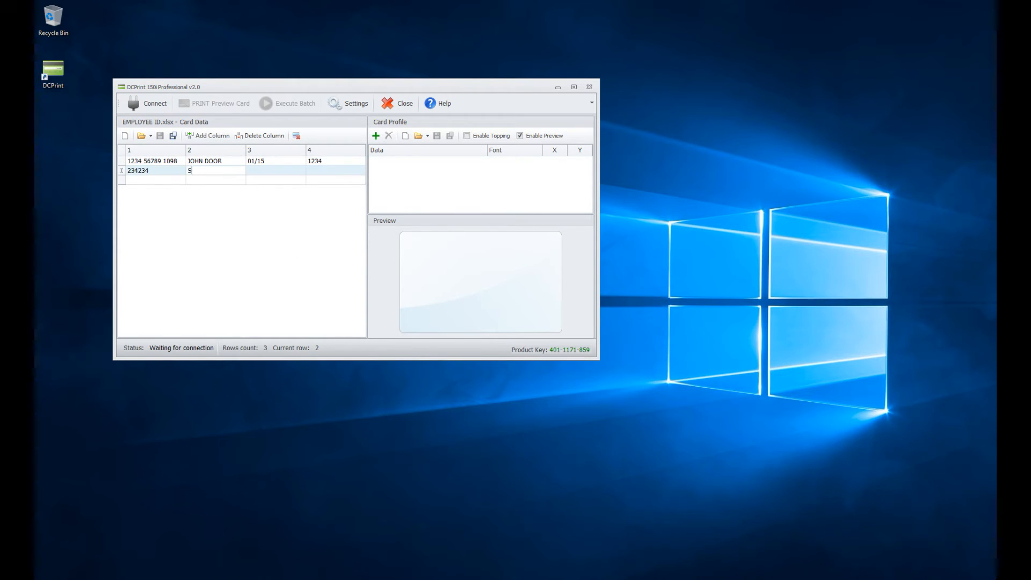
type("UE SMITH")
key("Tab")
type("0")
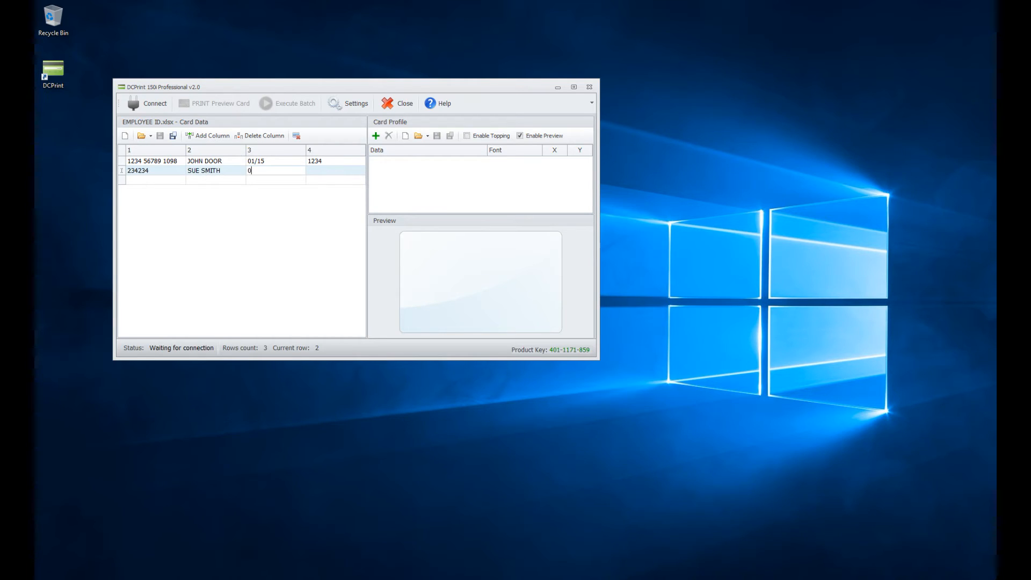
type("1/16")
key("Tab")
type("2345")
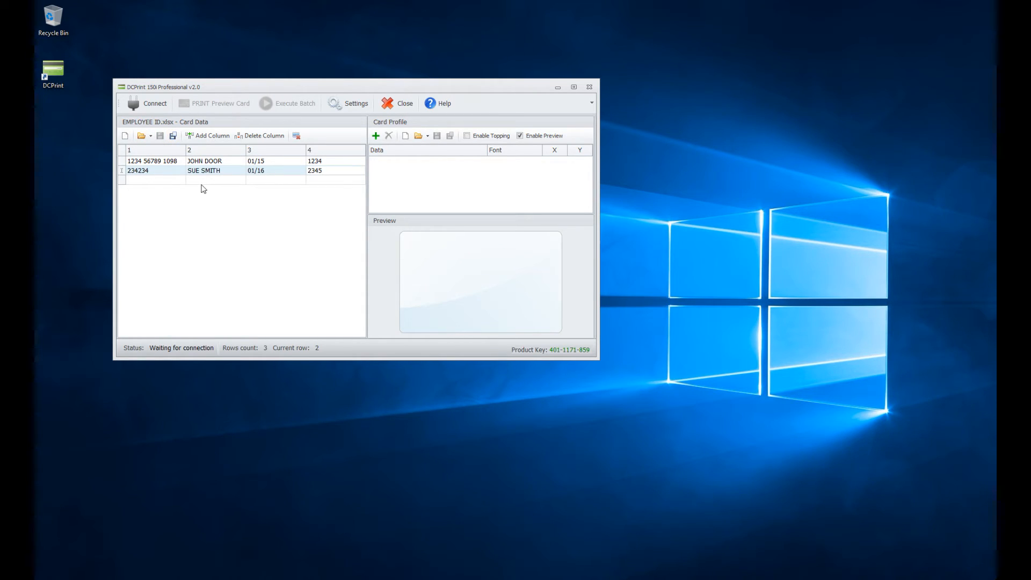
left_click(239, 179)
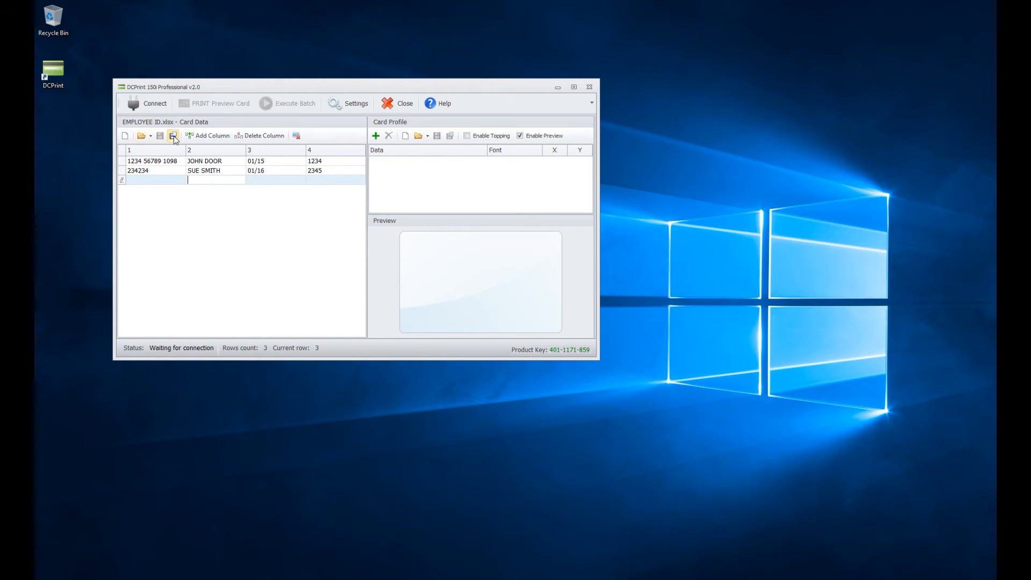
left_click(172, 135)
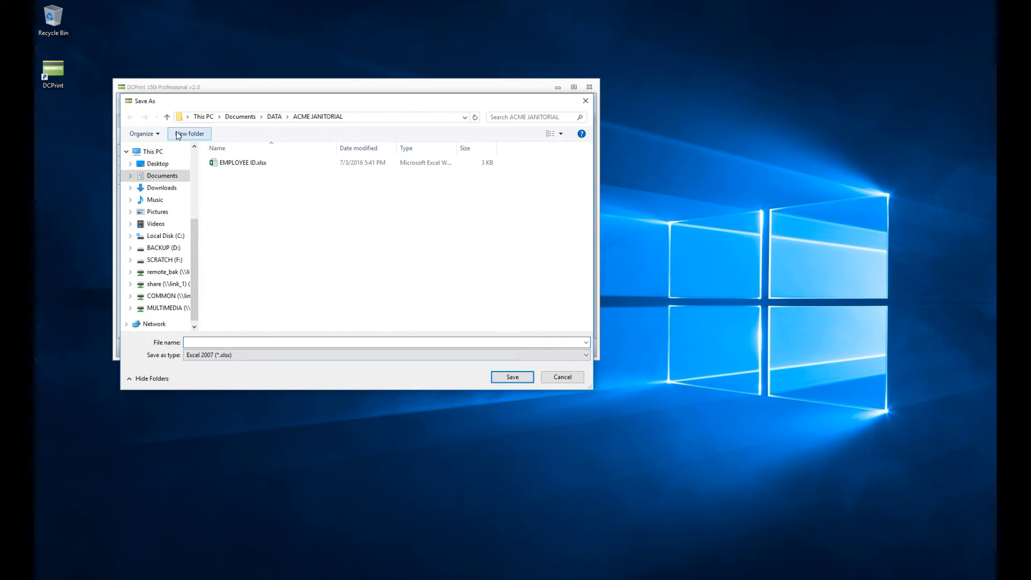
Reuse EMPLOYEE ID.xlsx as the file name and position the caret to edit it.
left_click(249, 165)
left_click(223, 344)
left_click(223, 344)
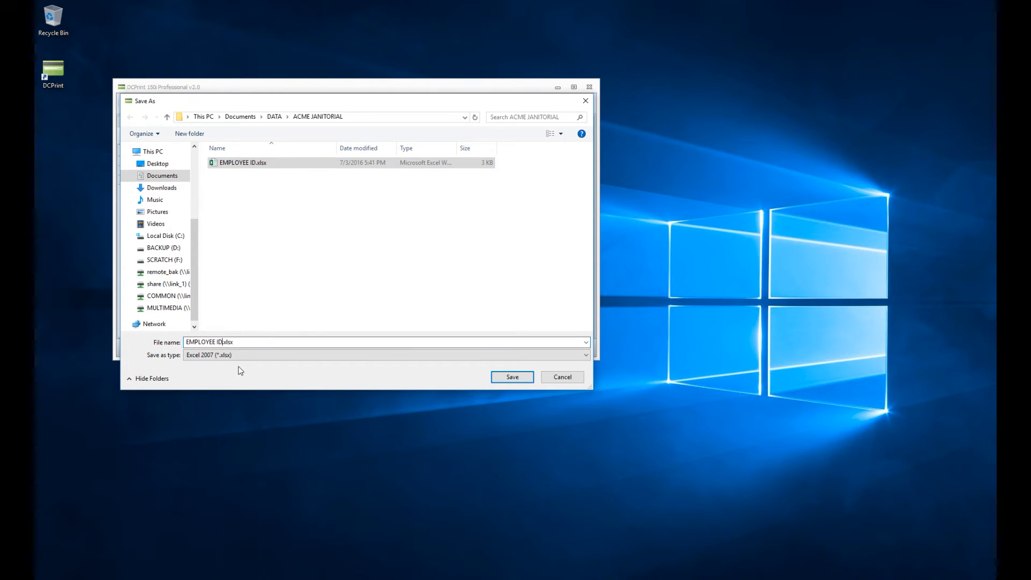
type("B")
key("BackSpace")
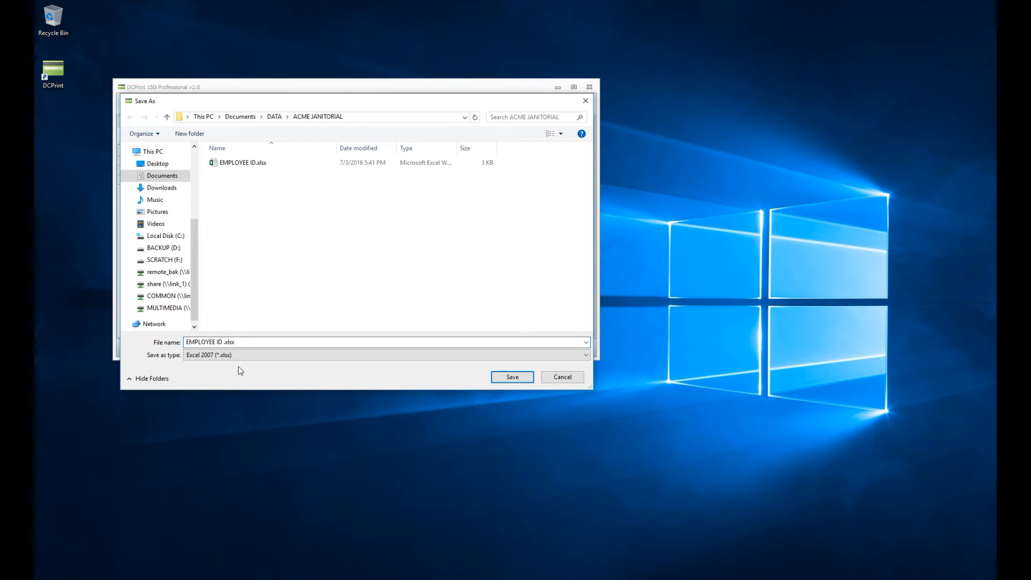
Save the card data as EMPLOYEE ID TEST.xlsx and check the recent files list.
type("TEST")
key("Return")
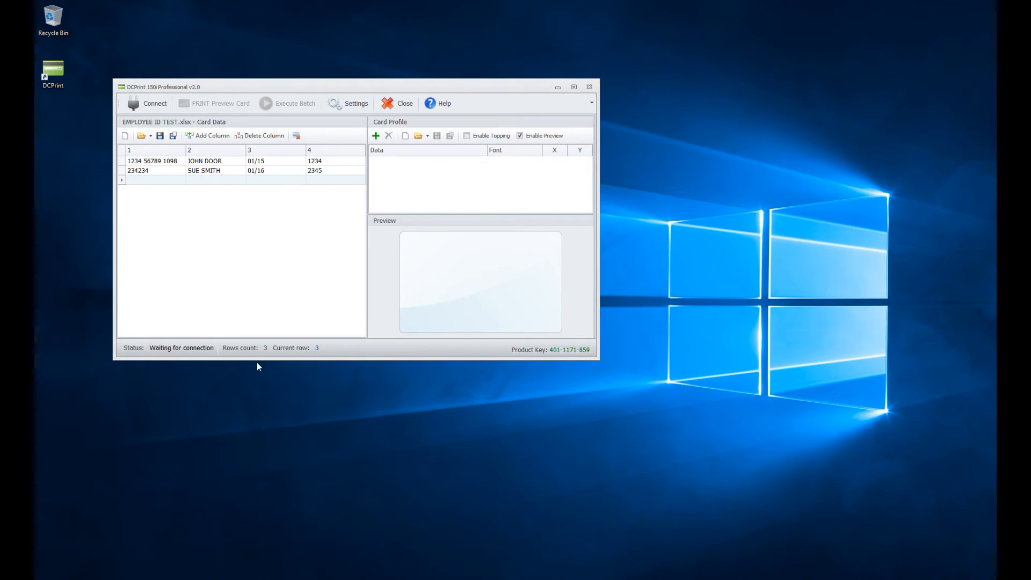
left_click(151, 136)
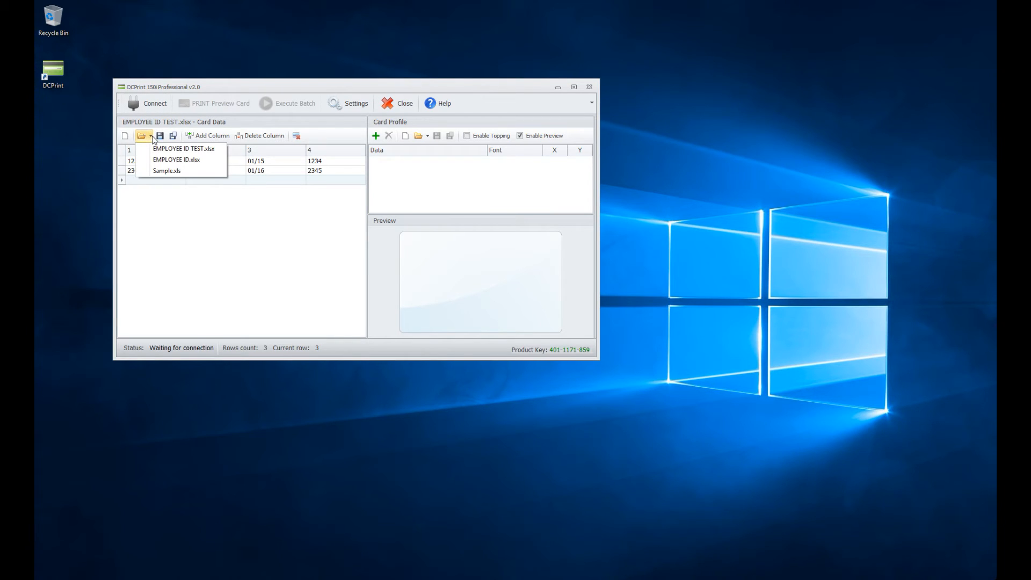
left_click(208, 238)
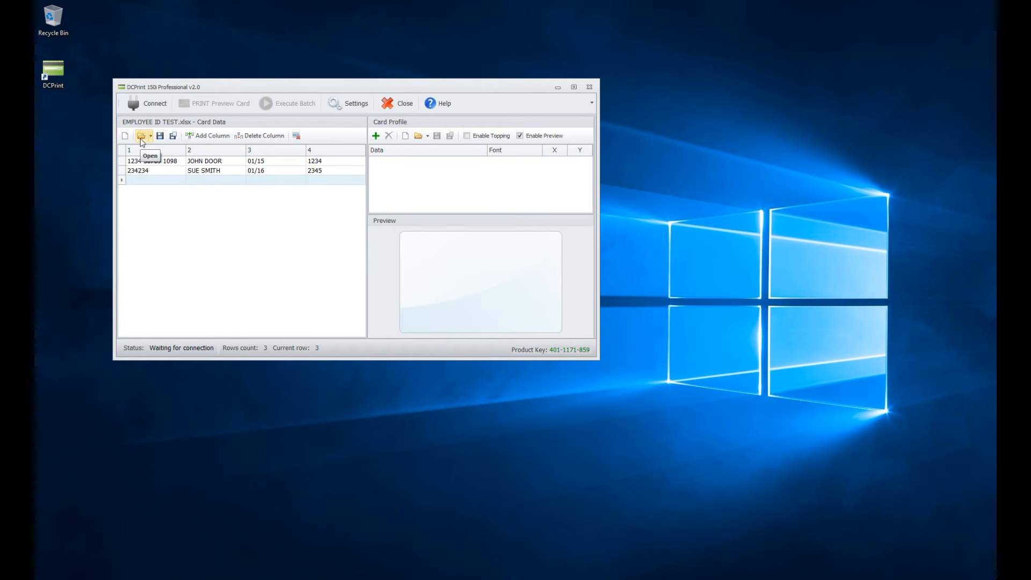
Open the original EMPLOYEE ID.xlsx from Documents\DATA\ACME JANITORIAL.
left_click(142, 137)
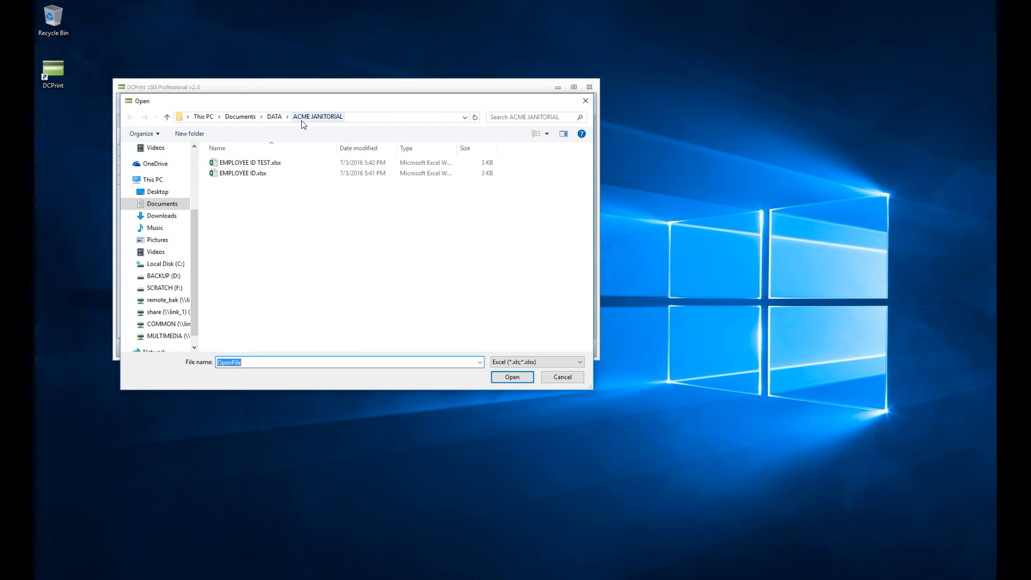
left_click(272, 117)
left_click(245, 118)
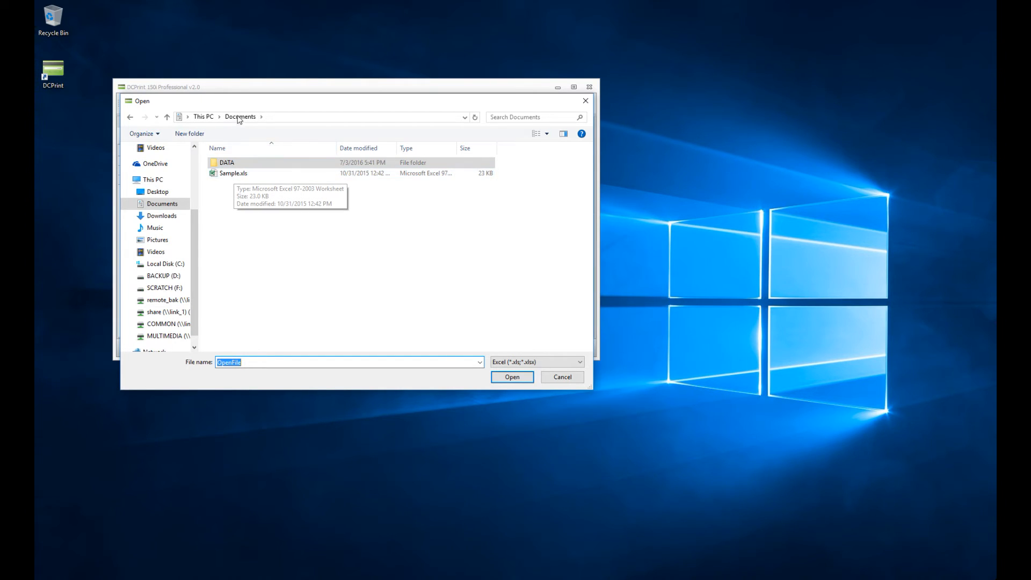
double_click(231, 166)
double_click(236, 165)
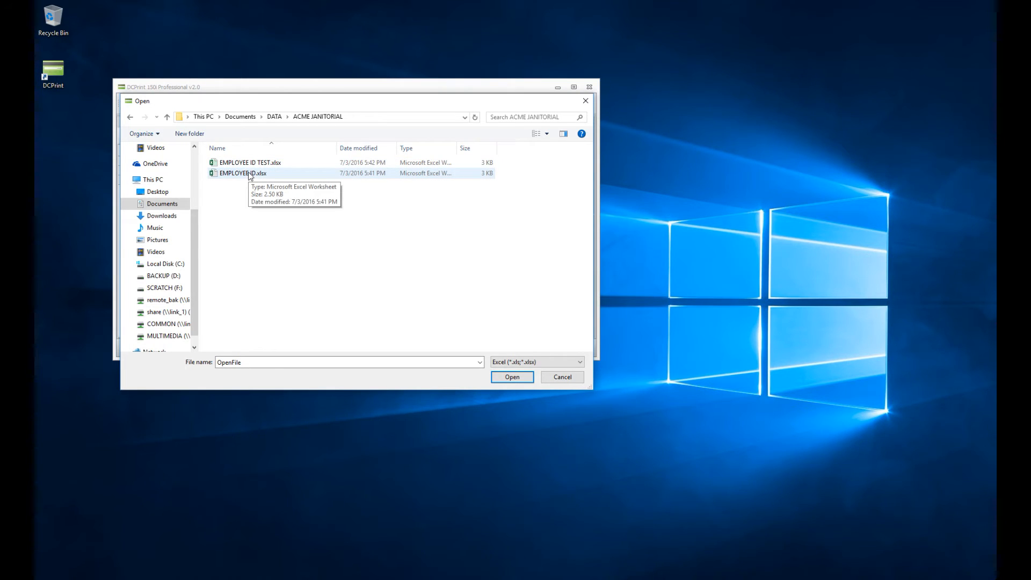
double_click(250, 173)
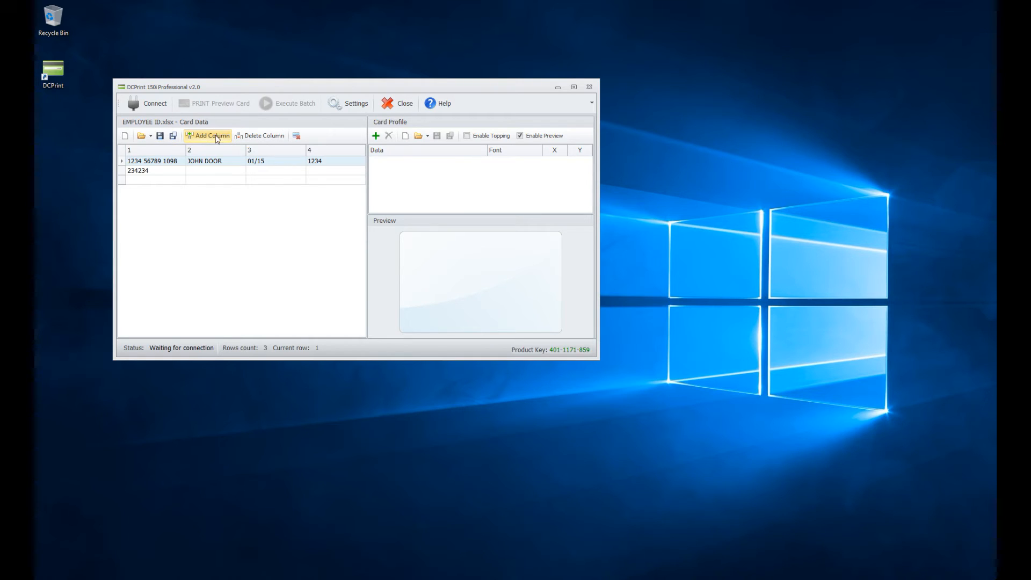
Browse back to the ACME JANITORIAL folder, then close the Open dialog without opening anything.
left_click(150, 137)
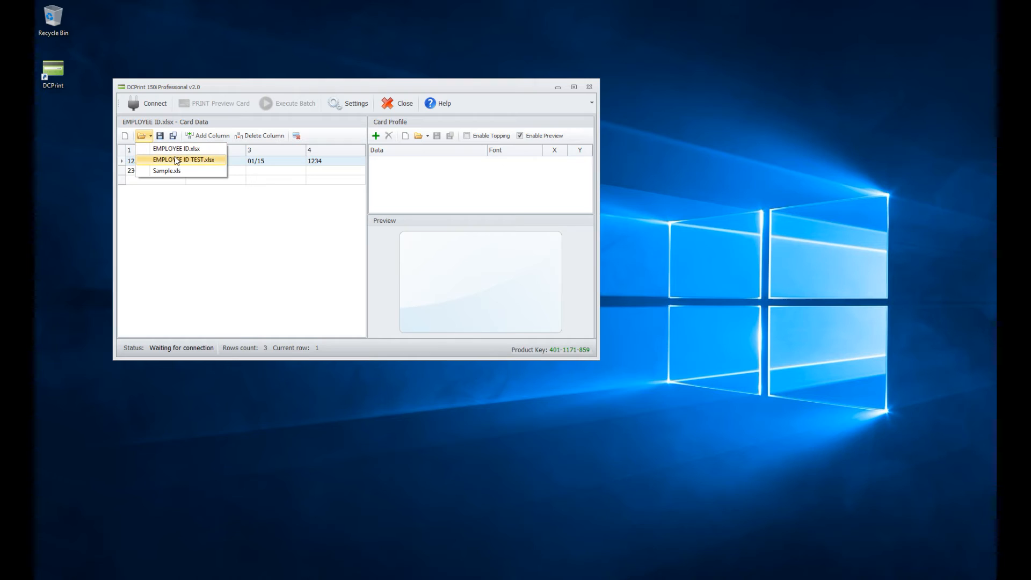
left_click(143, 136)
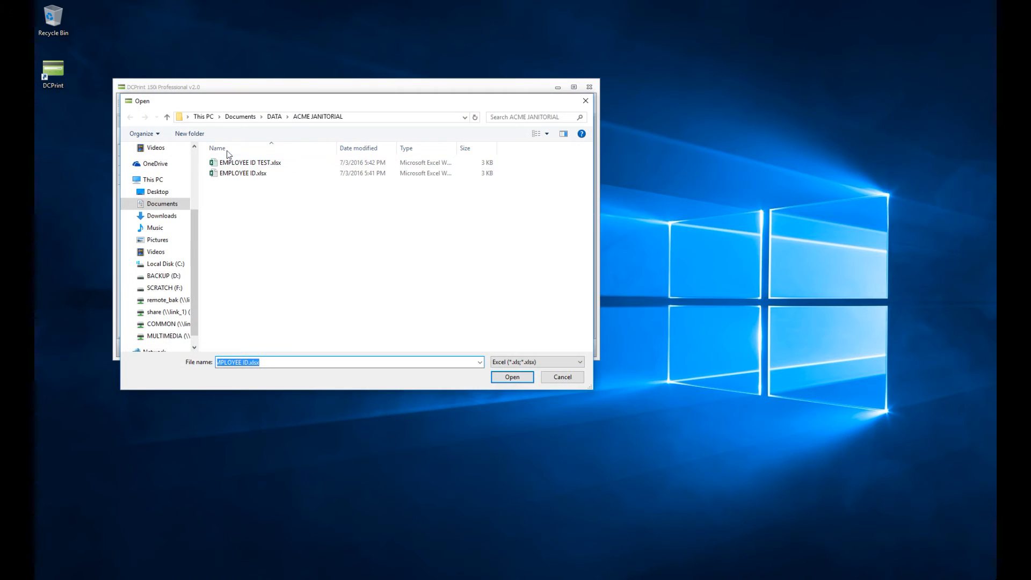
left_click(240, 117)
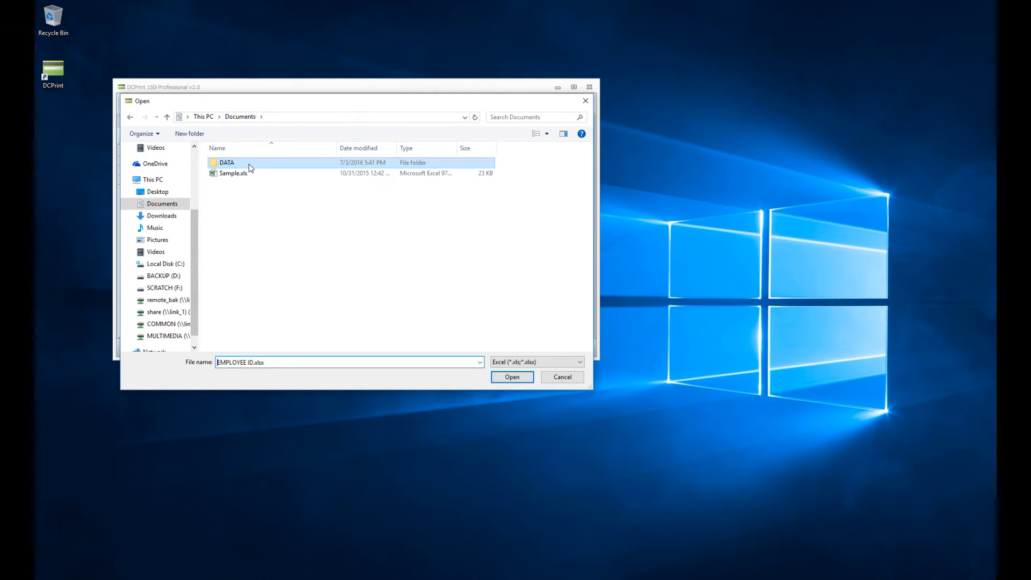
double_click(249, 163)
double_click(239, 165)
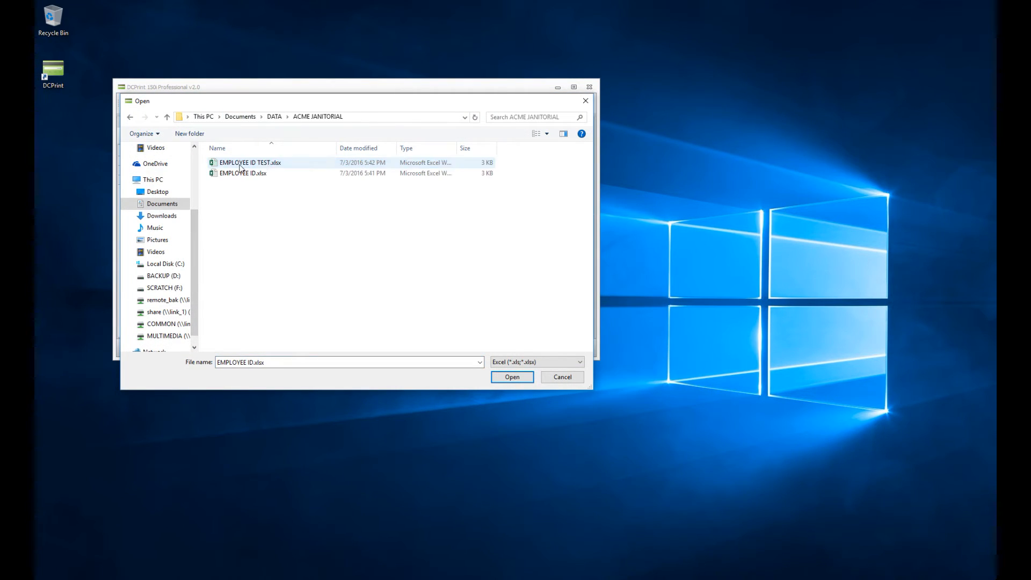
left_click(585, 101)
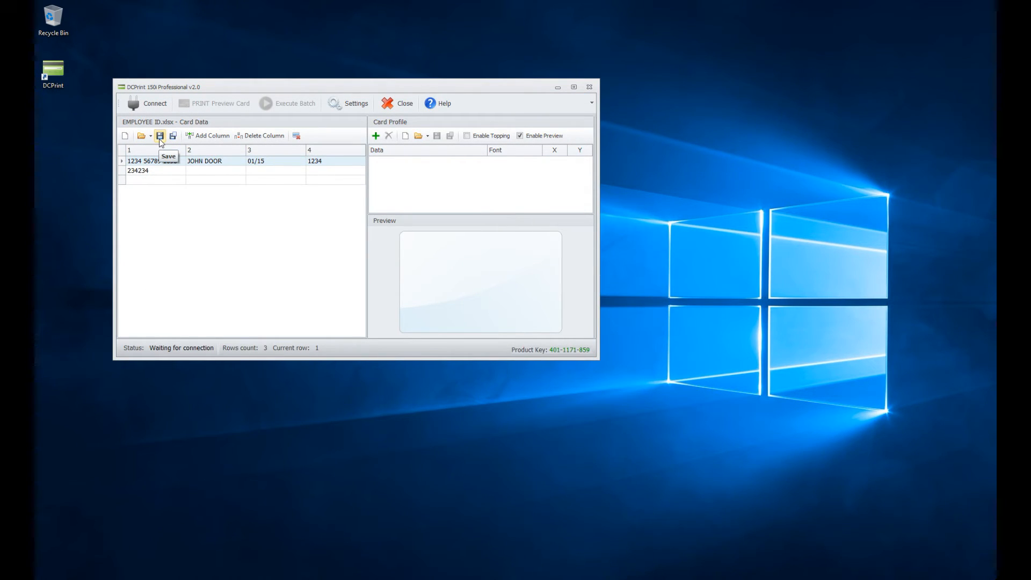
Add a fifth card data column and enter LVL 2 in its first row.
left_click(209, 135)
left_click(333, 162)
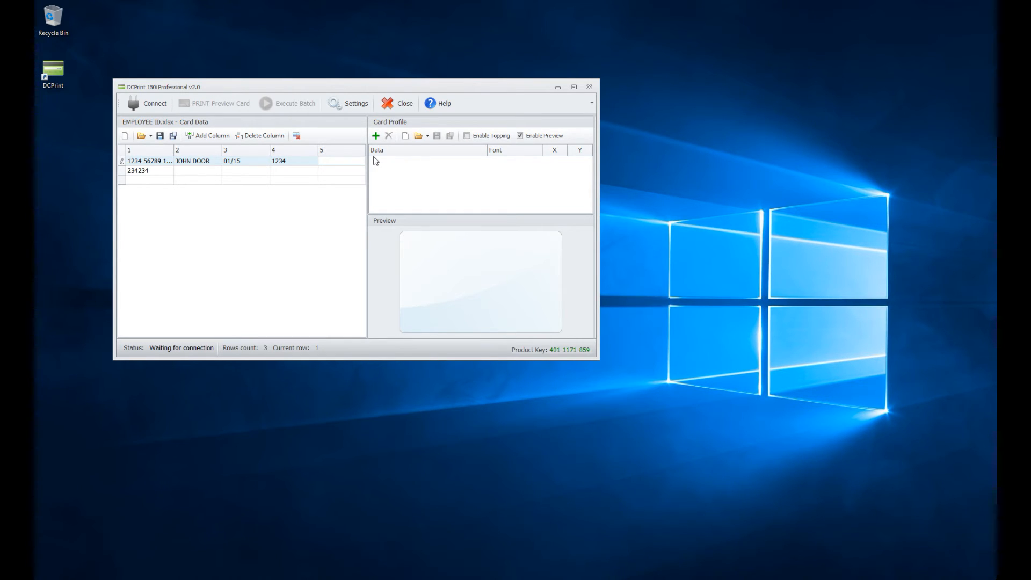
type("LVL 2")
left_click(296, 212)
Delete column 5 and sort the rows by column 4.
left_click(256, 136)
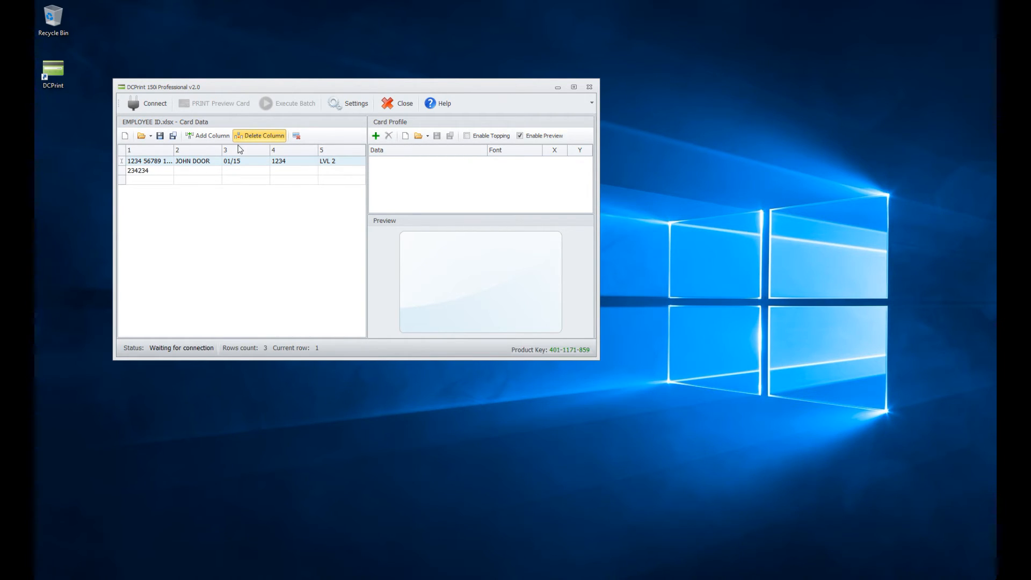
left_click(338, 155)
left_click(339, 154)
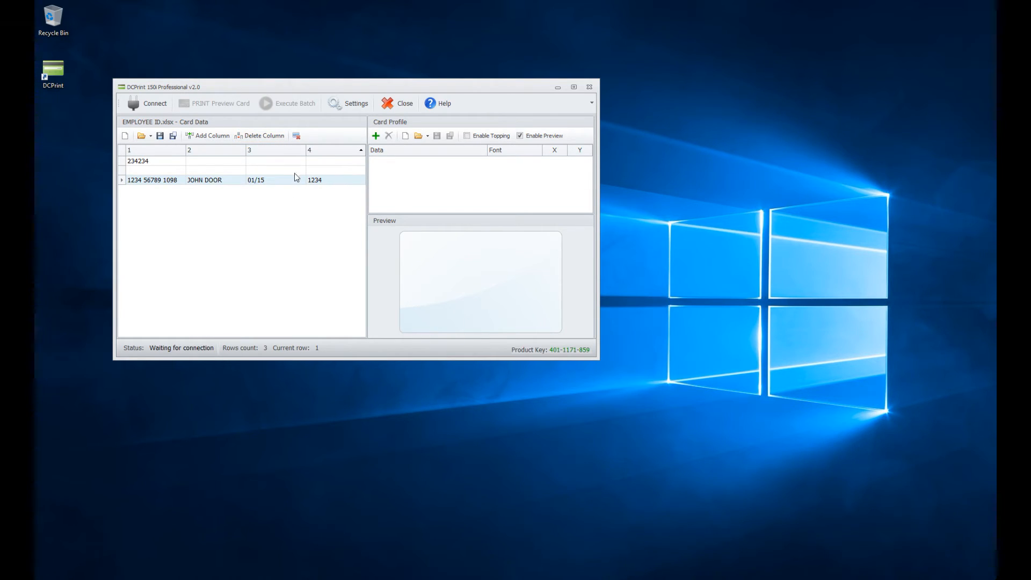
Toggle the column 3 and column 4 sorts until the filled employee row is first, then select row 2.
left_click(346, 148)
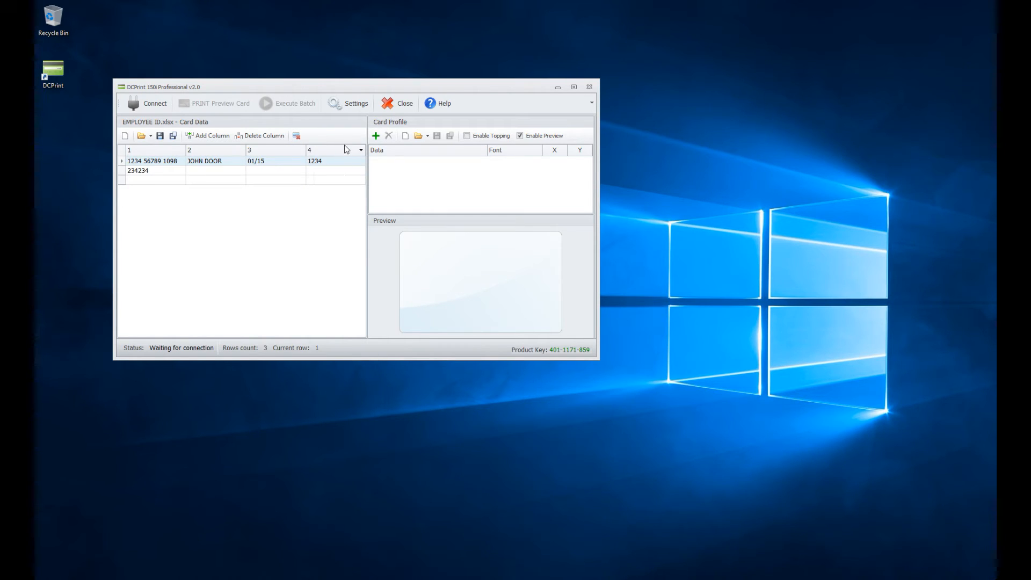
left_click(272, 149)
left_click(272, 148)
left_click(335, 150)
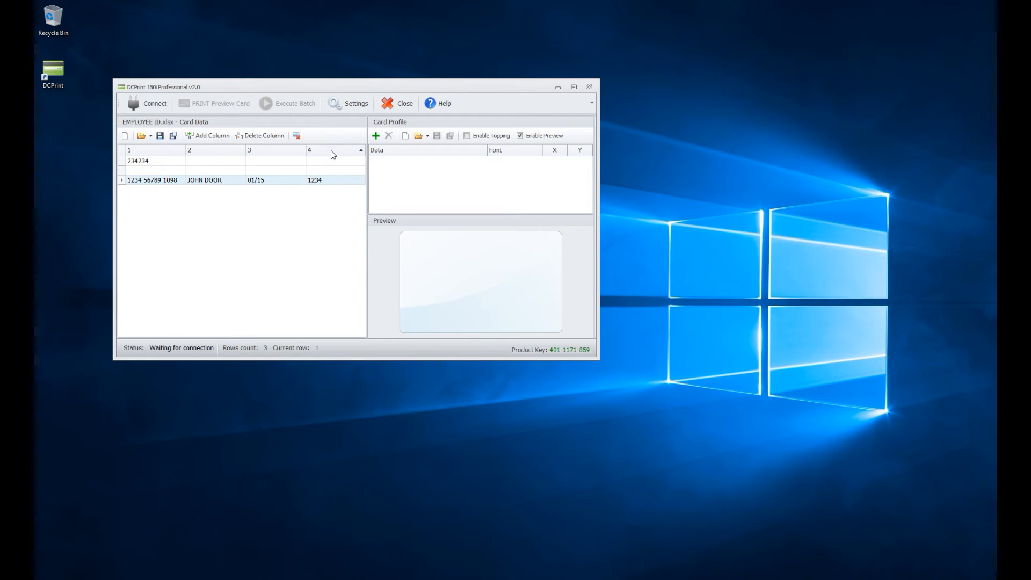
left_click(333, 153)
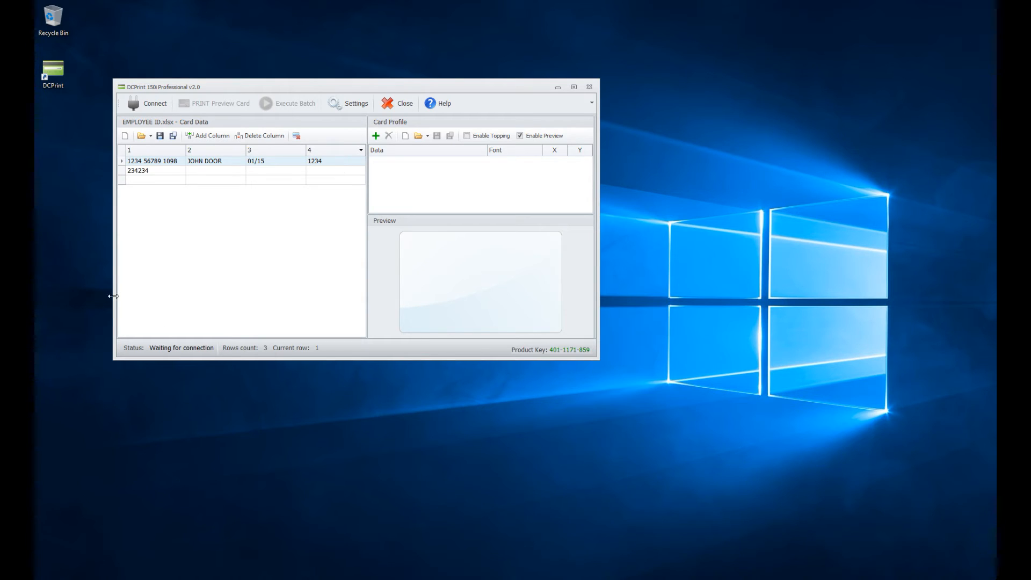
left_click(122, 171)
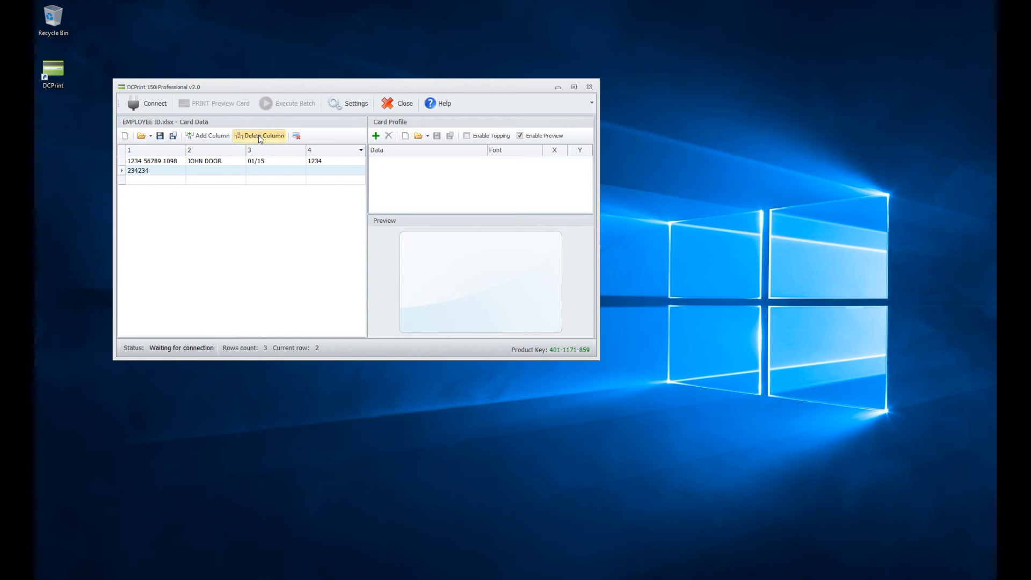
left_click(135, 170)
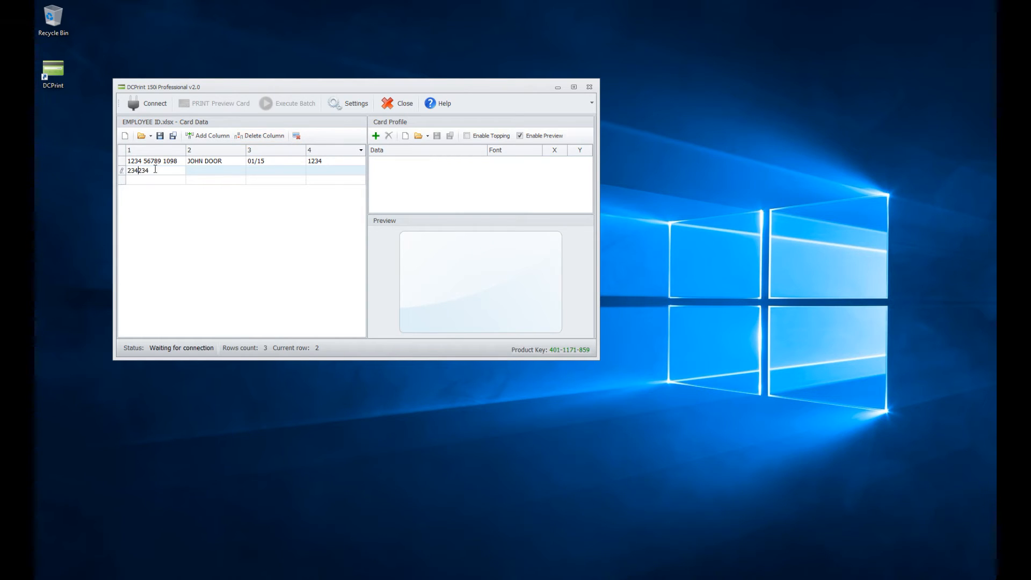
Delete the blank second row and the test employee record from Card Data.
left_click(296, 135)
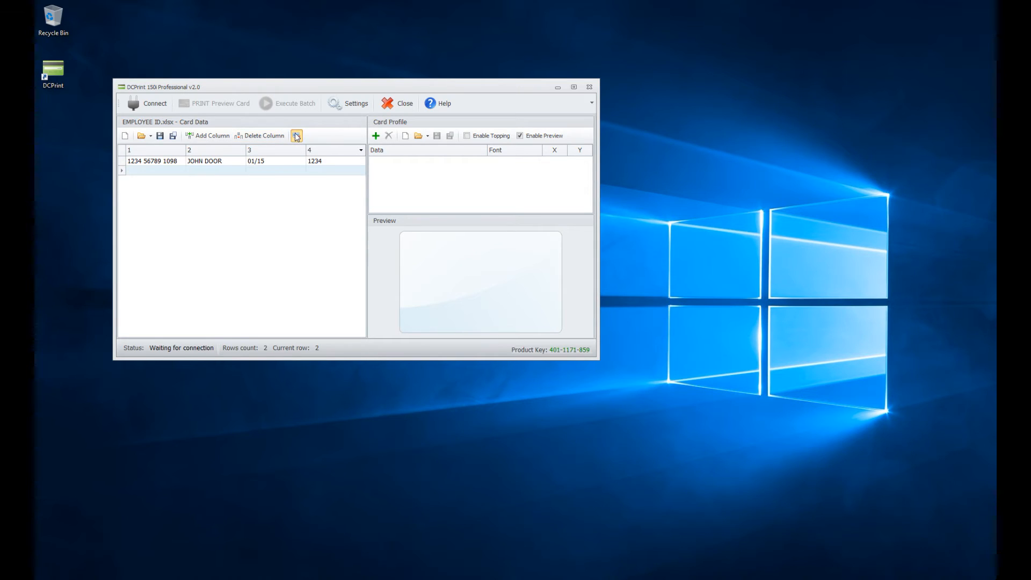
left_click(204, 162)
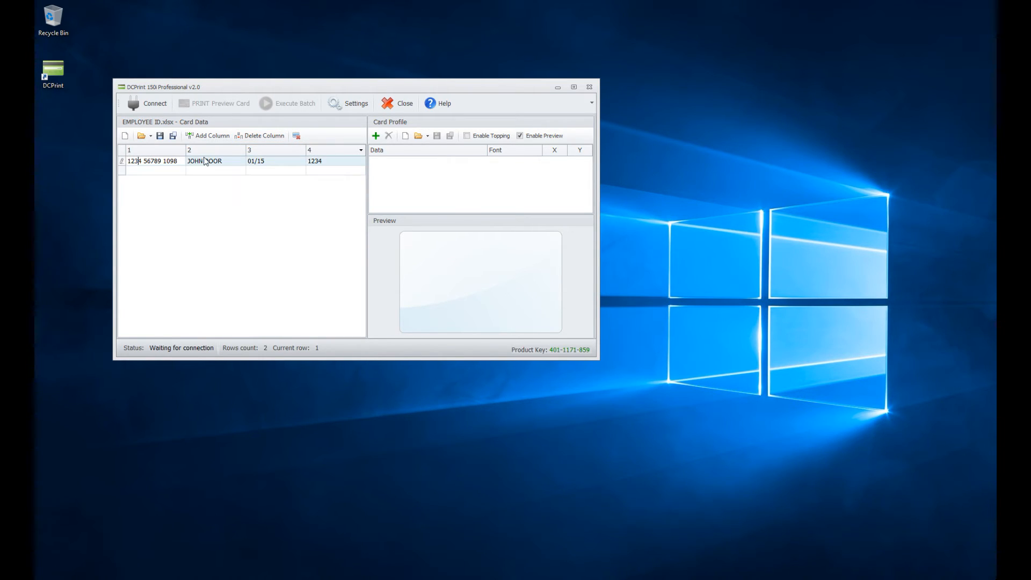
left_click(297, 135)
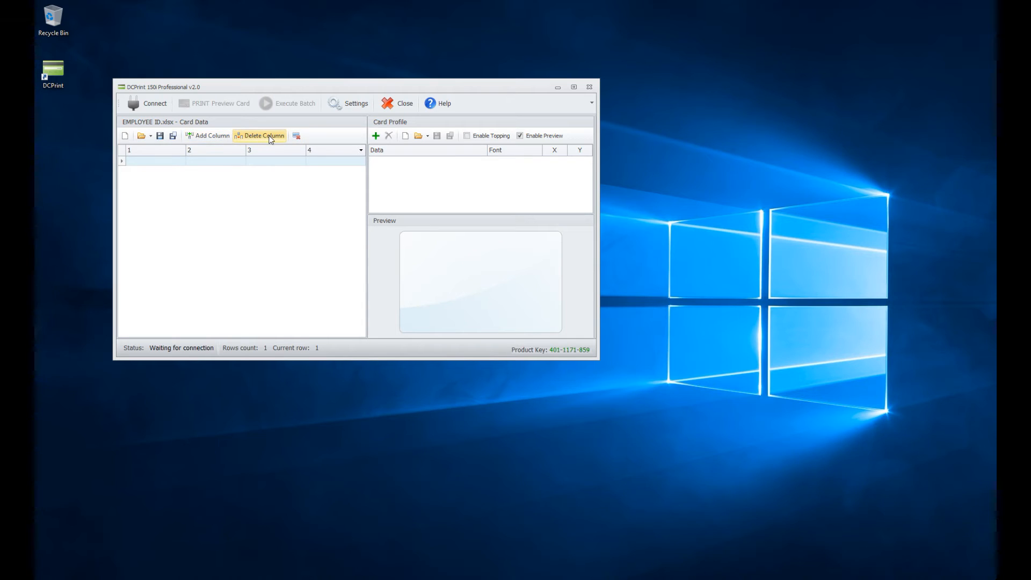
Enter D in the empty row's fourth column, committing it as a new row.
left_click(142, 163)
key("Tab")
key("Tab")
key("Tab")
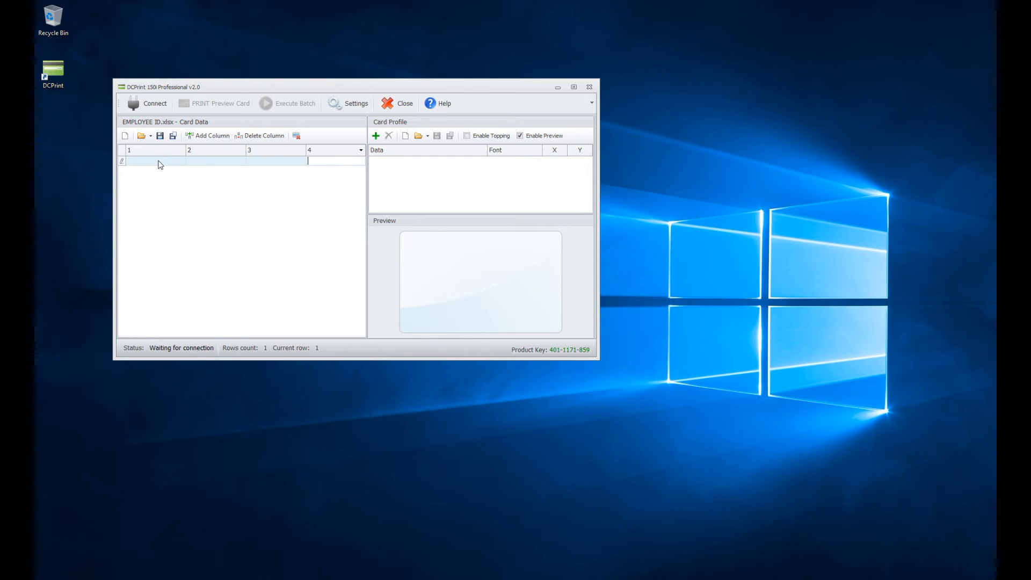
type("DD")
key("Tab")
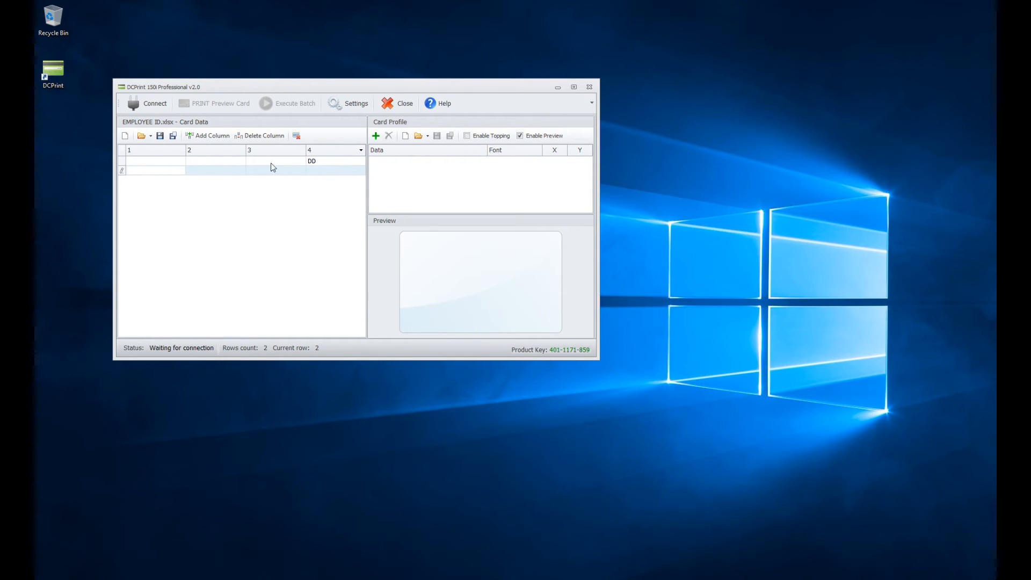
left_click(137, 171)
Delete the leftover DD test row and load Sample.xls from the recent data files.
left_click(137, 162)
left_click(263, 160)
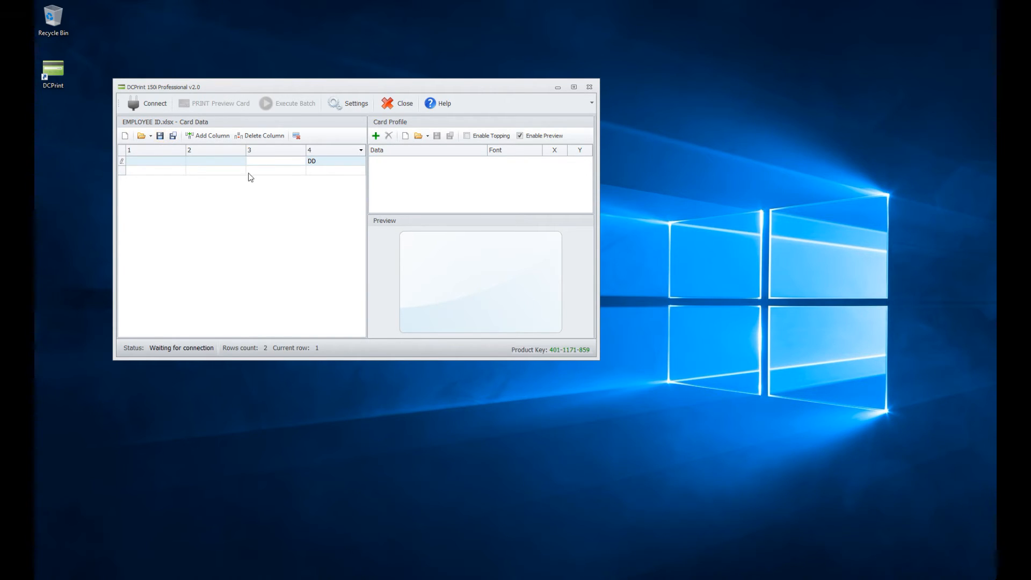
left_click(123, 170)
left_click(121, 163)
left_click(296, 136)
left_click(143, 136)
left_click(163, 170)
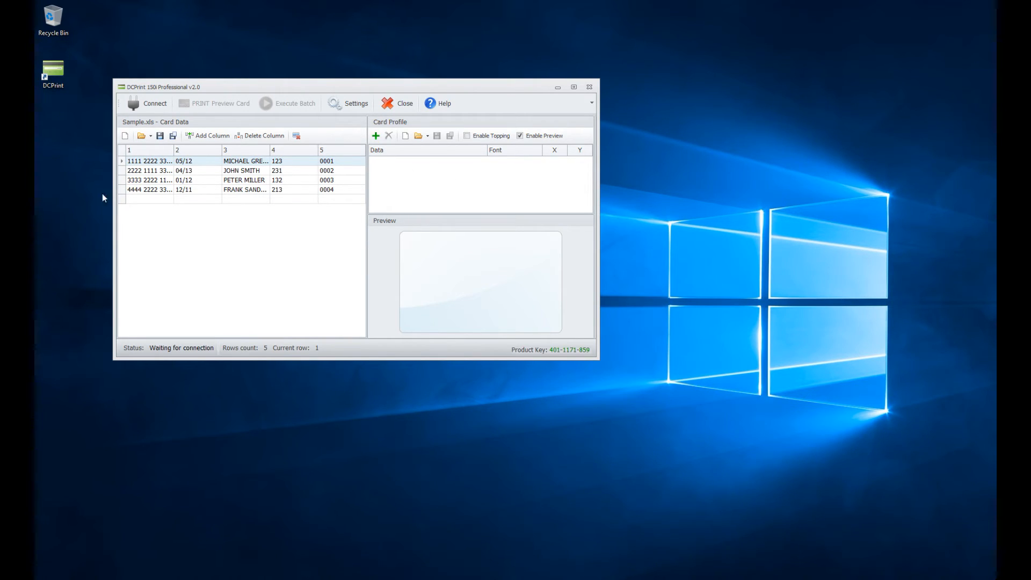
left_click(376, 137)
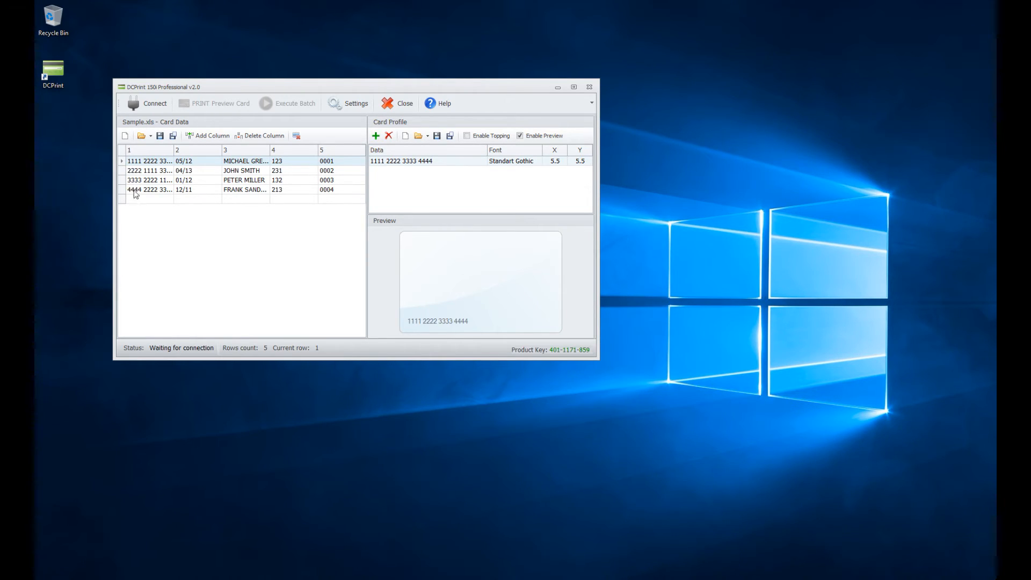
Add the expiry date, cardholder name, security code and 0001 fields to the profile.
left_click(376, 136)
left_click(376, 135)
left_click(376, 136)
left_click(376, 137)
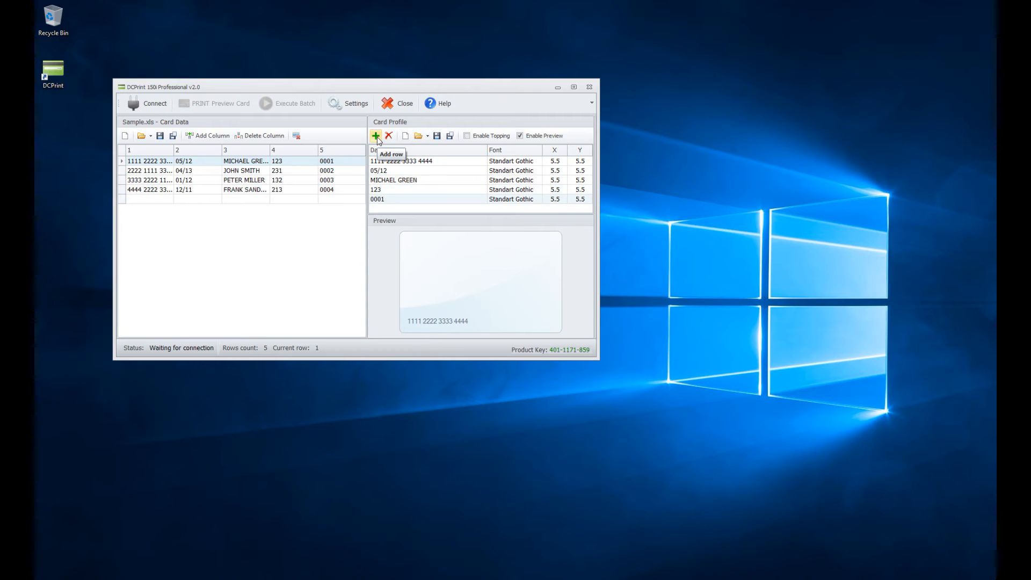
Set the card number font to OCR 7B, leaving expiry and name in Standart Gothic.
left_click(513, 162)
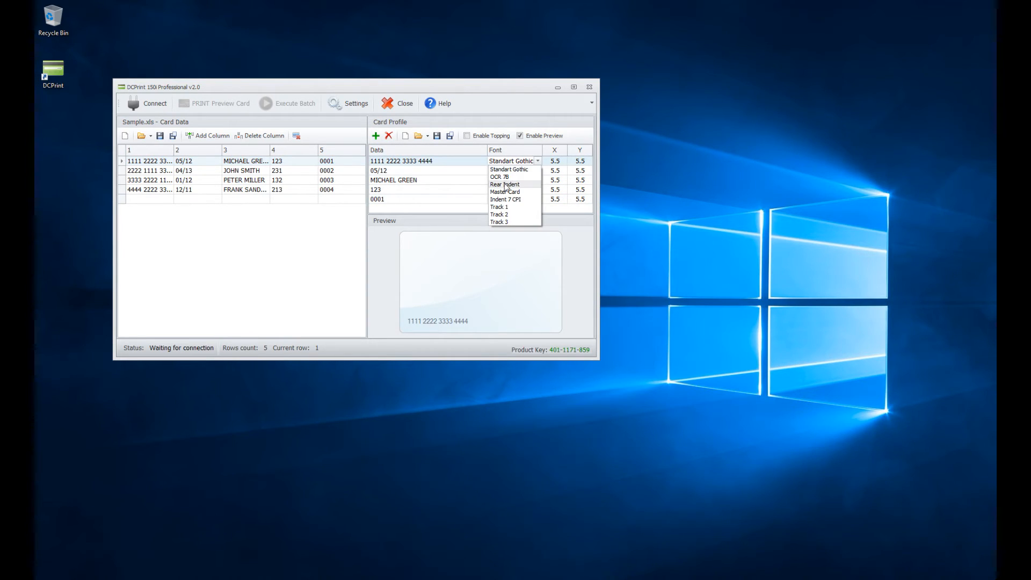
left_click(511, 177)
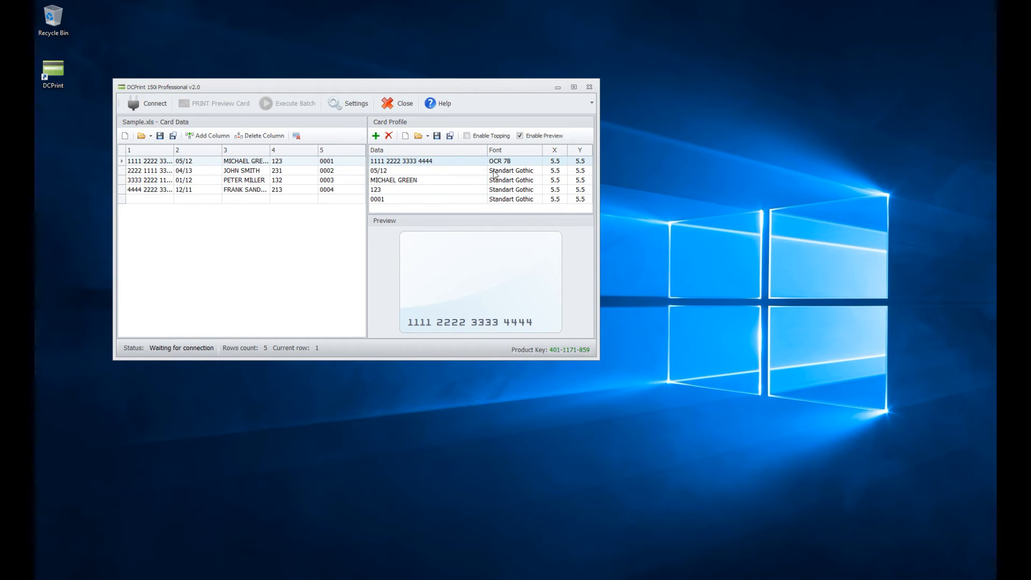
left_click(513, 171)
left_click(510, 179)
left_click(511, 181)
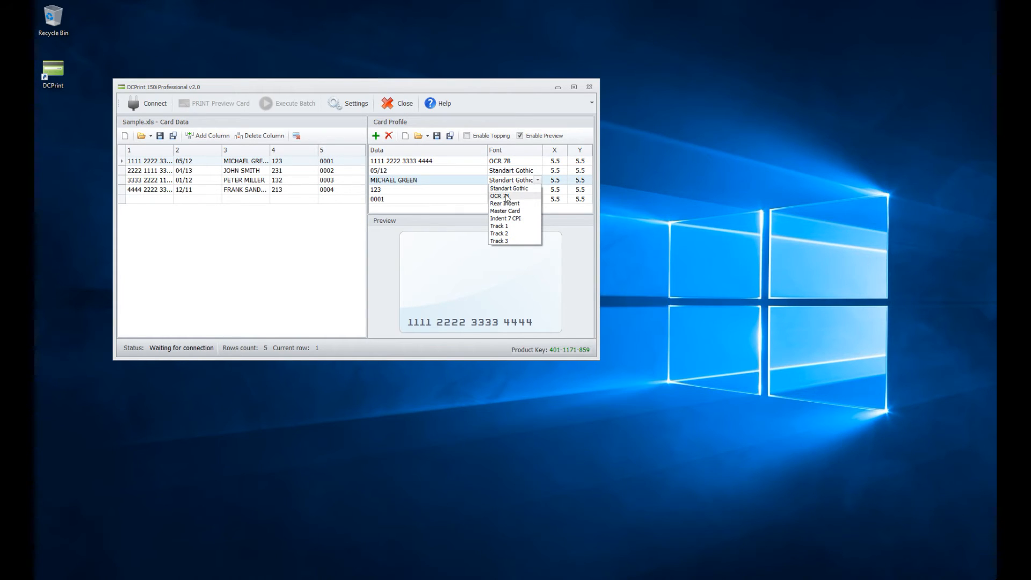
left_click(508, 189)
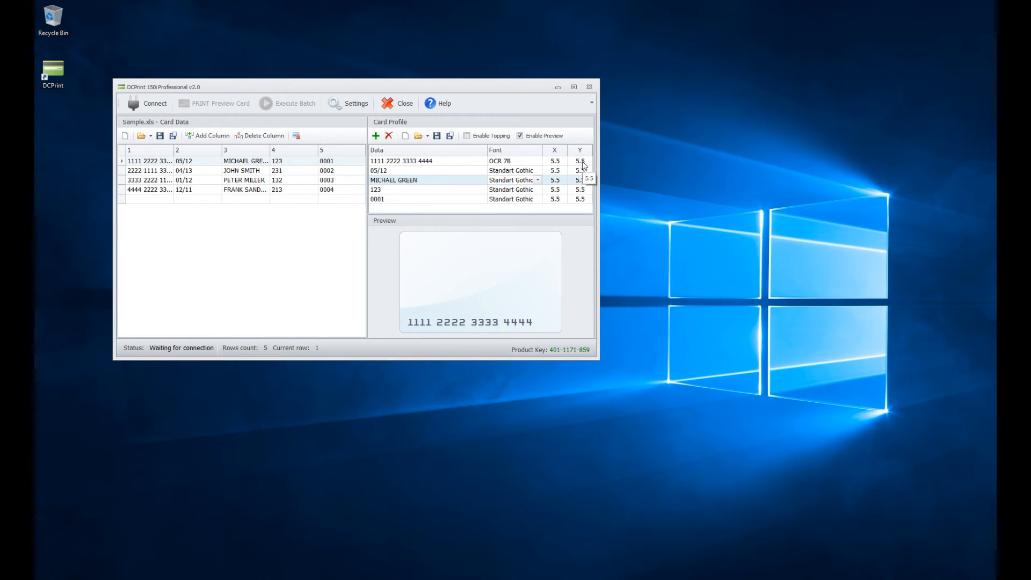
Position the card number at X 10, Y 24.
left_click(552, 160)
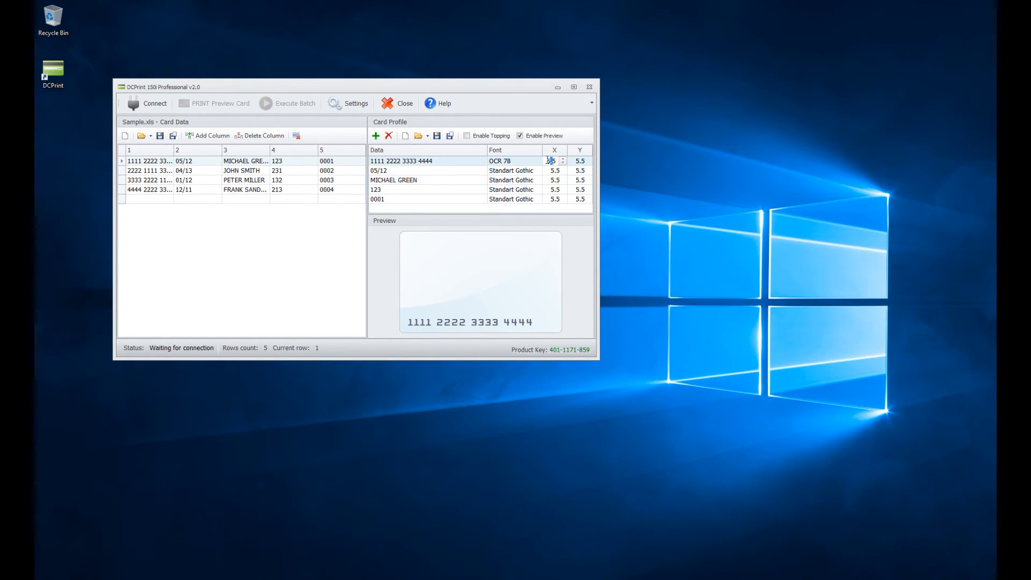
left_click_drag(547, 160, 580, 162)
type("10")
key("Tab")
type("24")
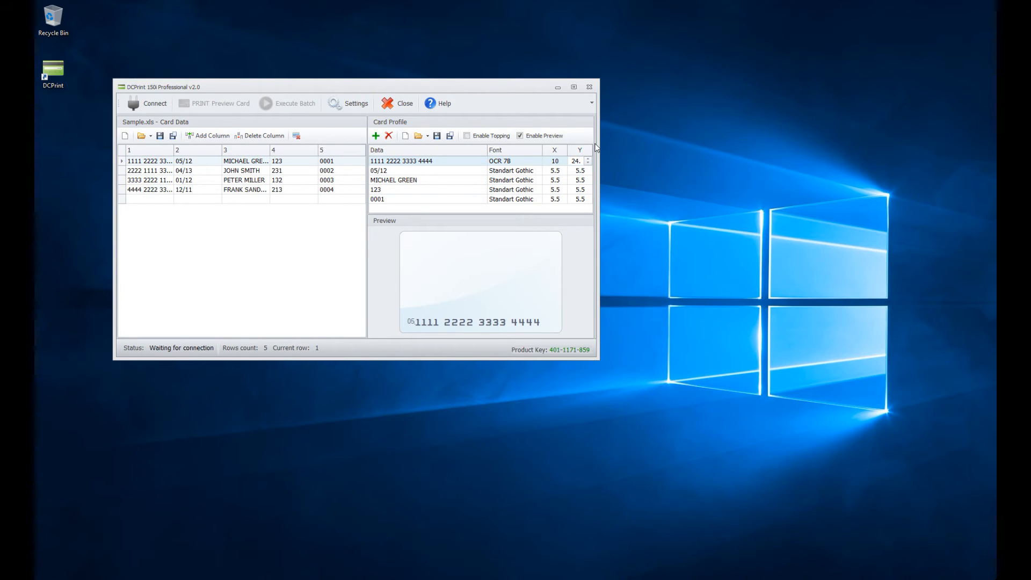
key("Tab")
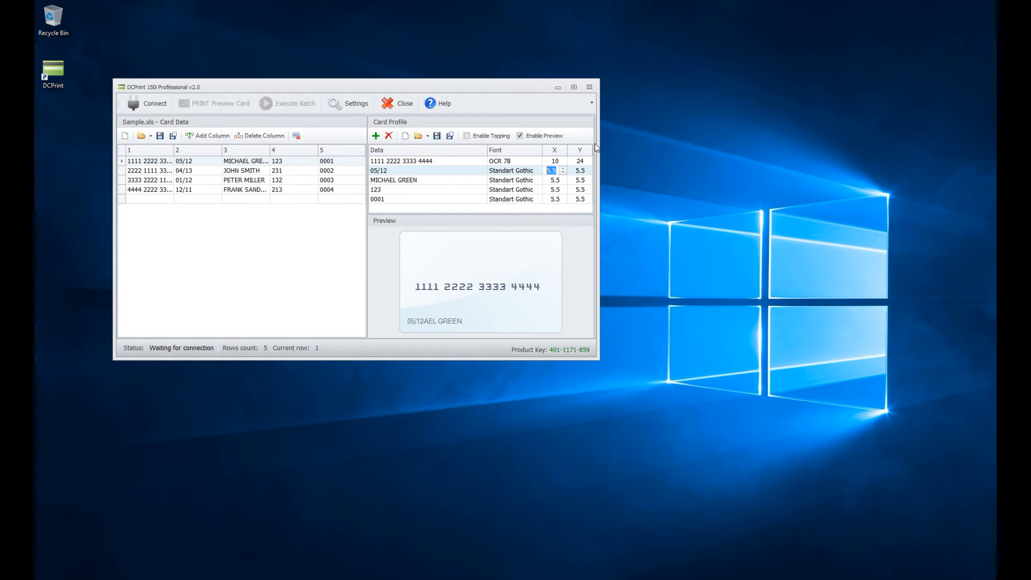
Enter first-pass positions for expiry and name, giving expiry Y 7.5 and name X 10, Y 15.
type("10")
key("Tab")
type("7.5")
key("Tab")
type("10")
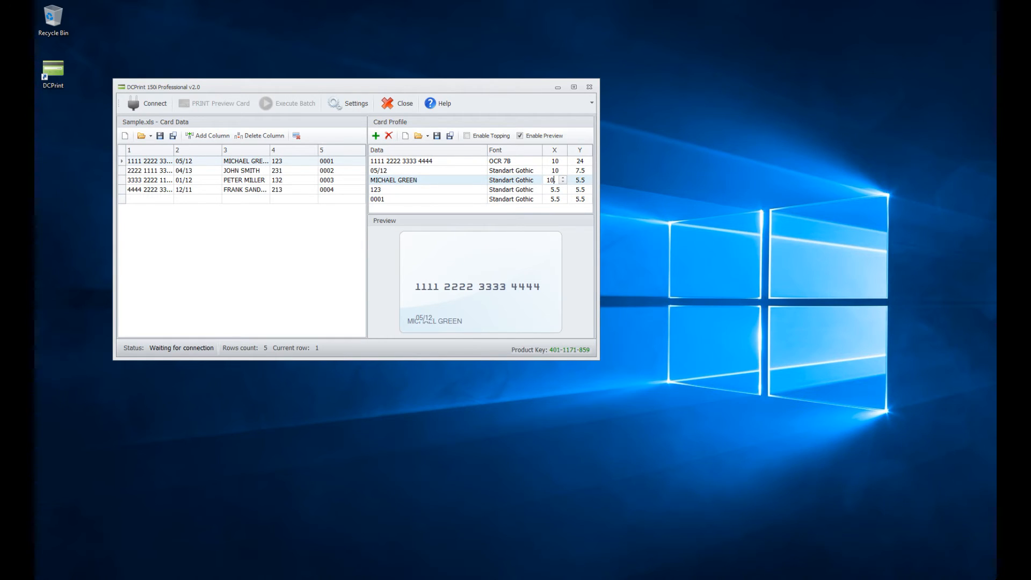
key("Tab")
type("15")
key("Tab")
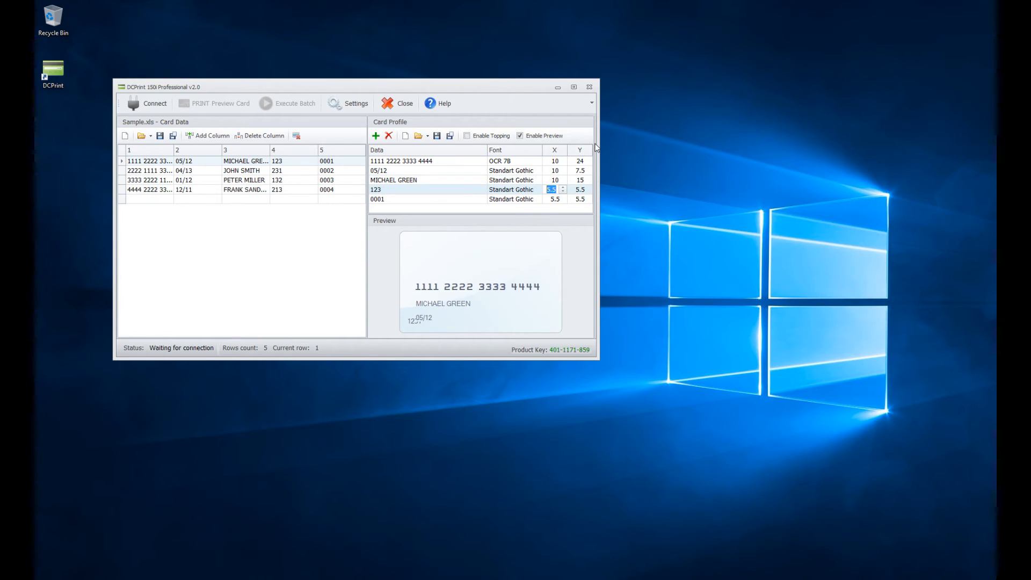
Correct the Y values: cardholder name to 7.5 and expiry date to 15.
left_click(581, 180)
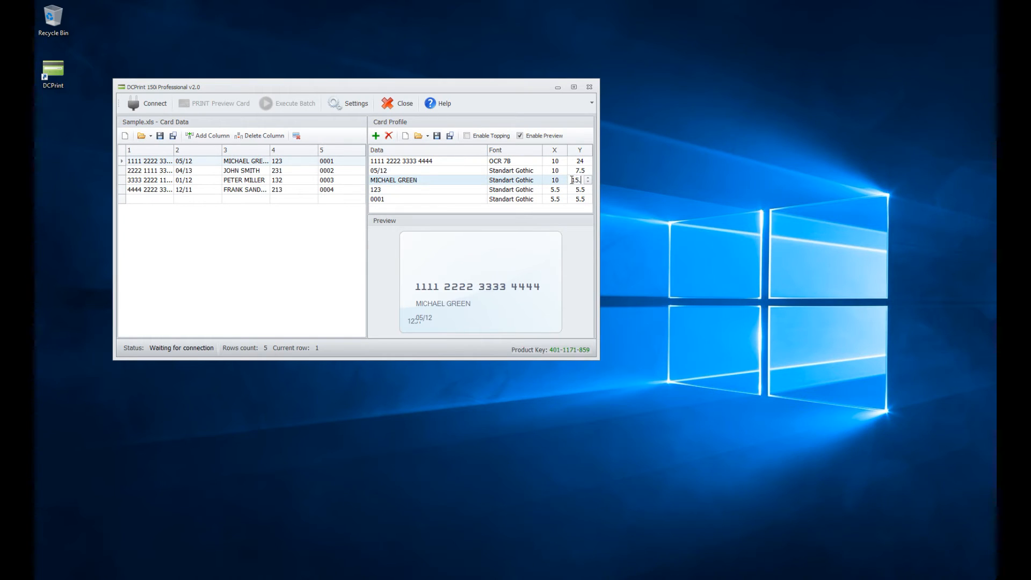
key("BackSpace")
key("BackSpace")
key("BackSpace")
type("7.5")
key("Tab")
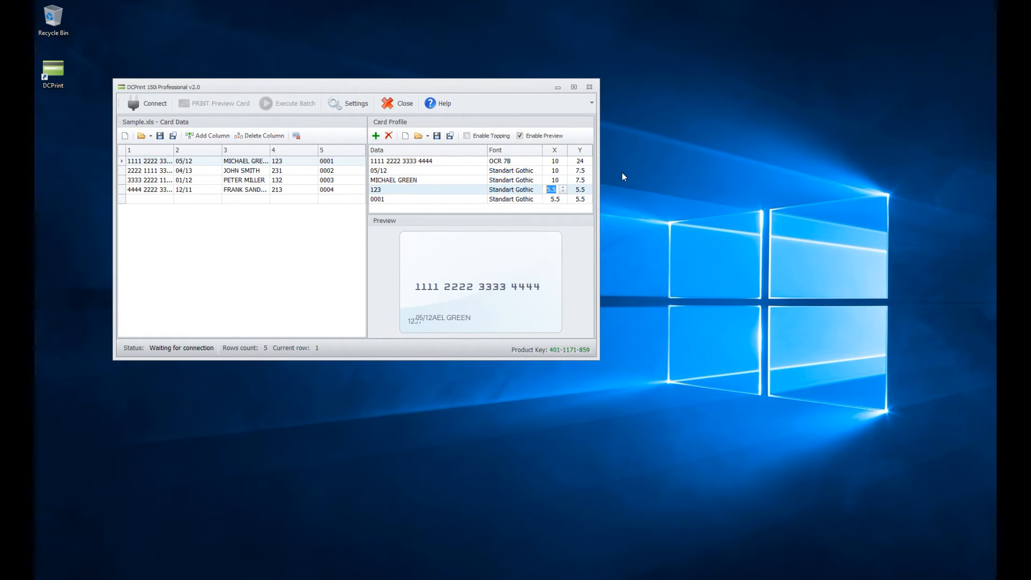
left_click(576, 171)
double_click(577, 171)
type("15")
key("Tab")
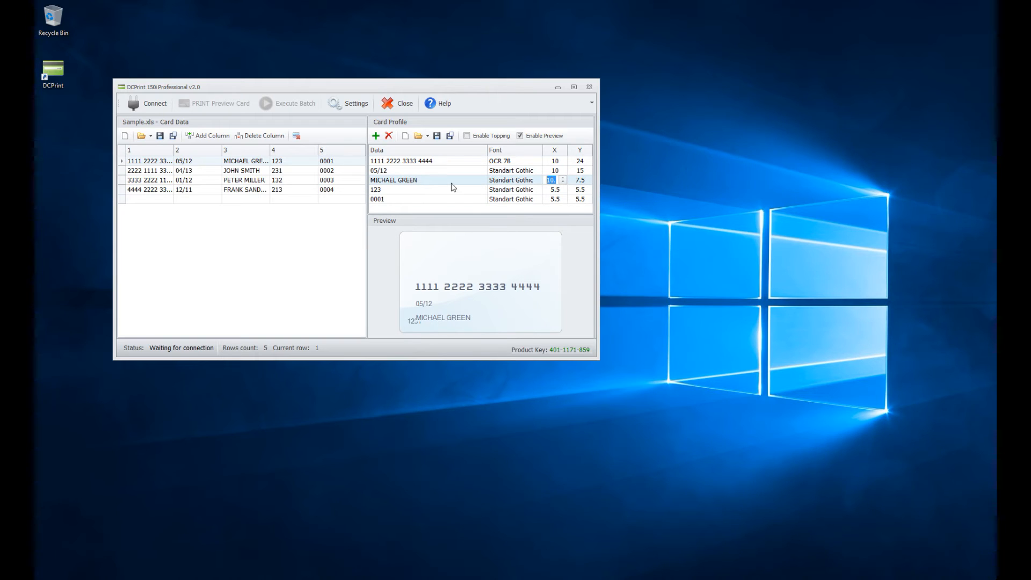
left_click(503, 192)
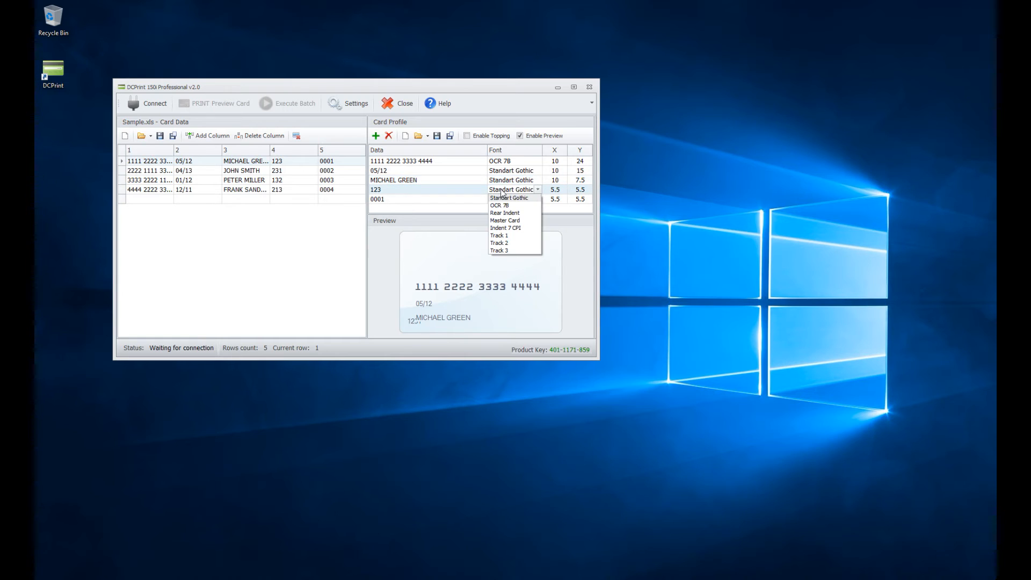
Set the security code to Rear Indent font at X 70, Y 30.
left_click(500, 221)
left_click(521, 190)
left_click(514, 214)
left_click(553, 189)
double_click(546, 189)
type("70.")
key("Tab")
type("30")
key("Tab")
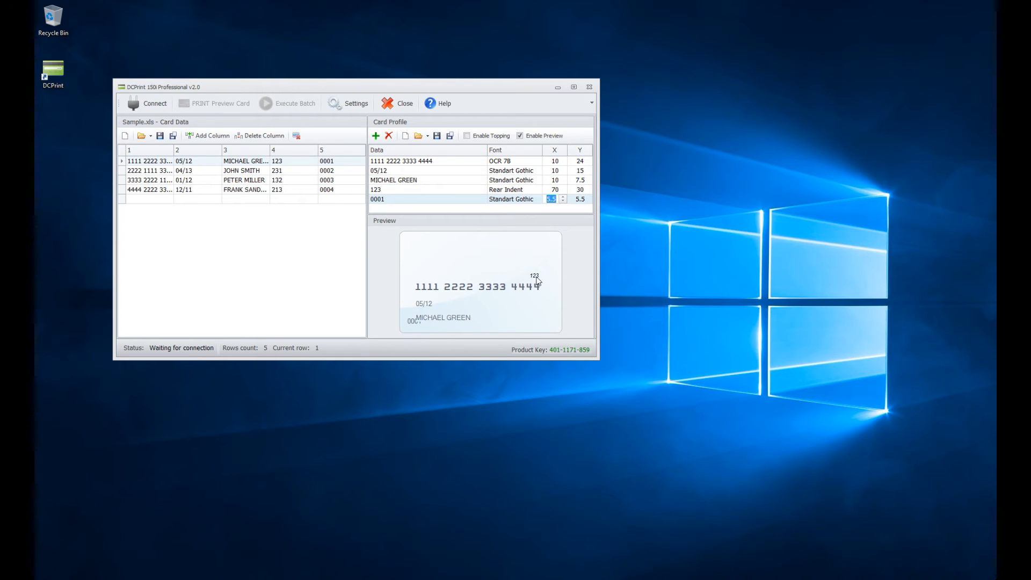
Encode the 0001 field on Track 2 instead of Track 1.
left_click(526, 202)
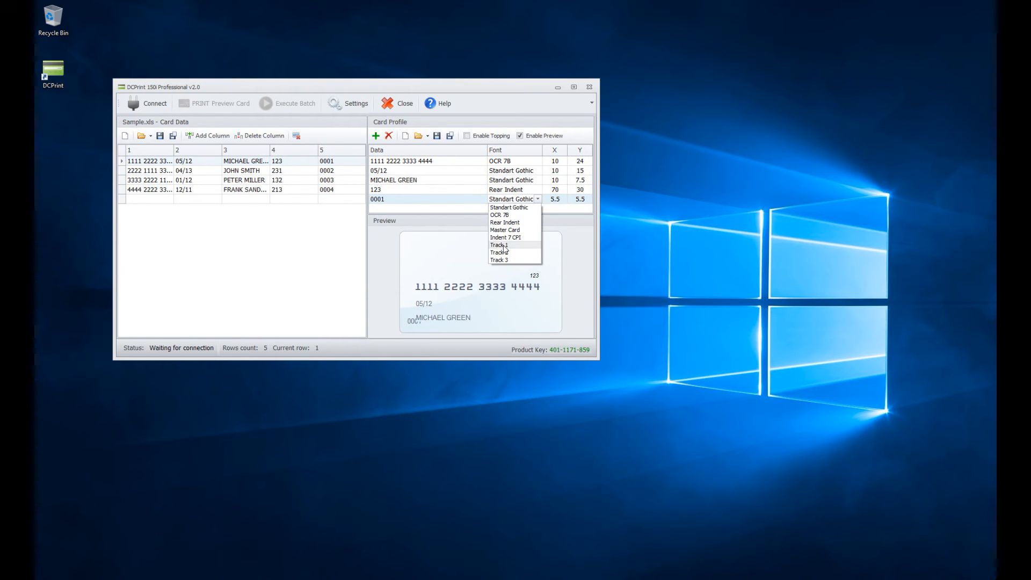
left_click(500, 245)
left_click(508, 200)
left_click(515, 259)
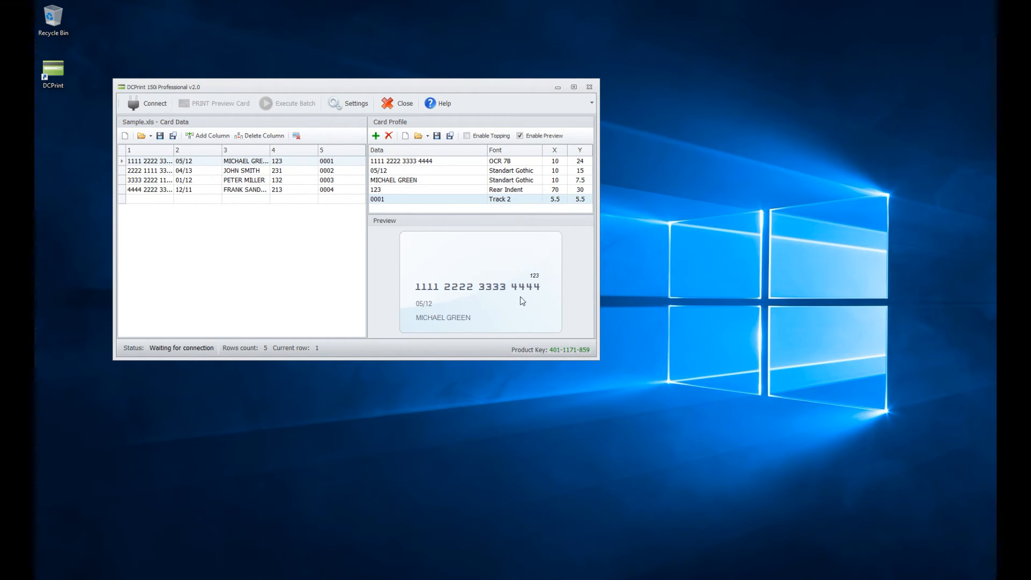
Save the card profile under the file name EMPLOYEE ID PROFILE.pfl.
left_click(438, 138)
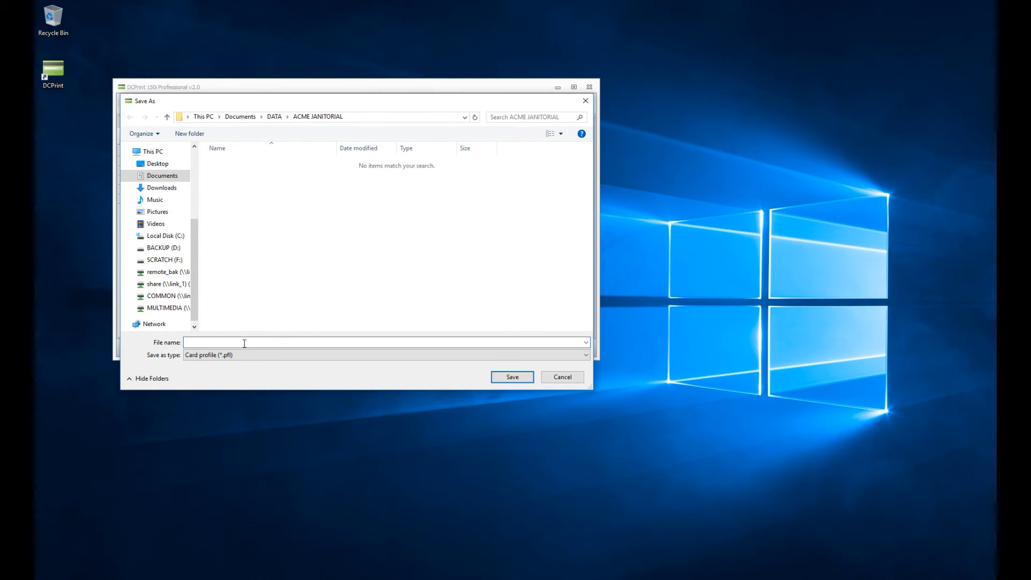
type("EMPLOYWE")
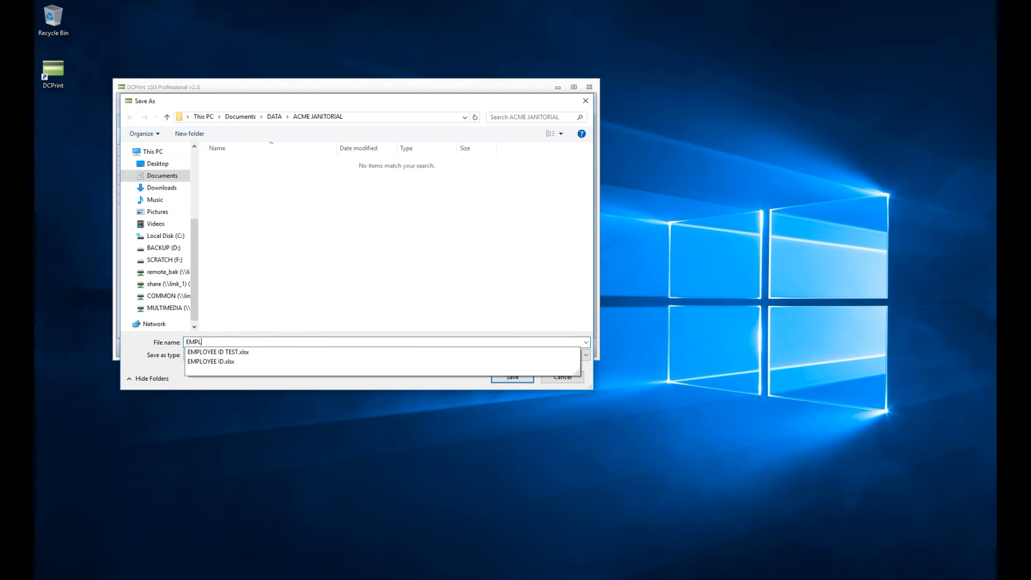
key("BackSpace")
key("BackSpace")
type("EE ID PR")
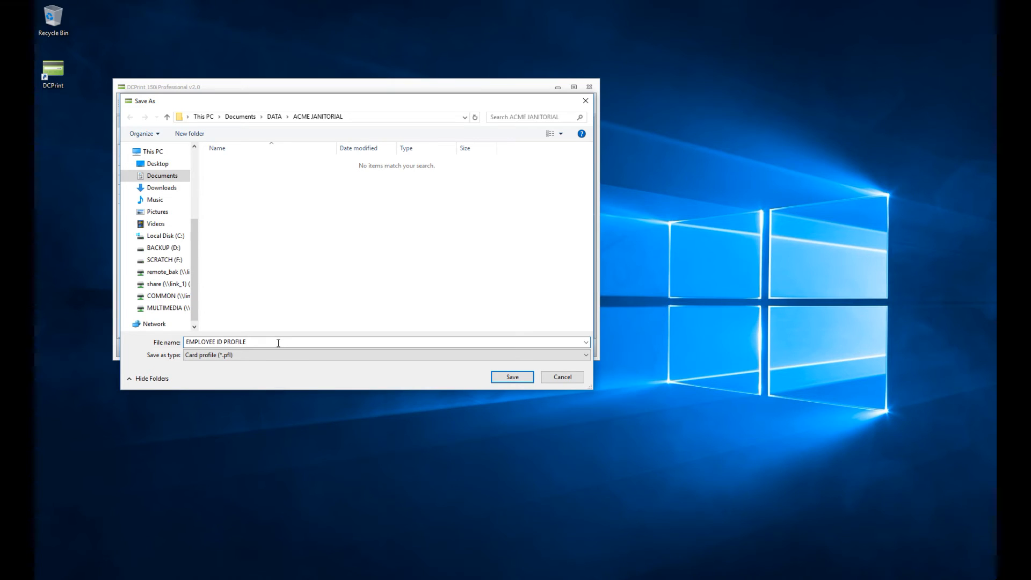
type("OFILE")
key("Return")
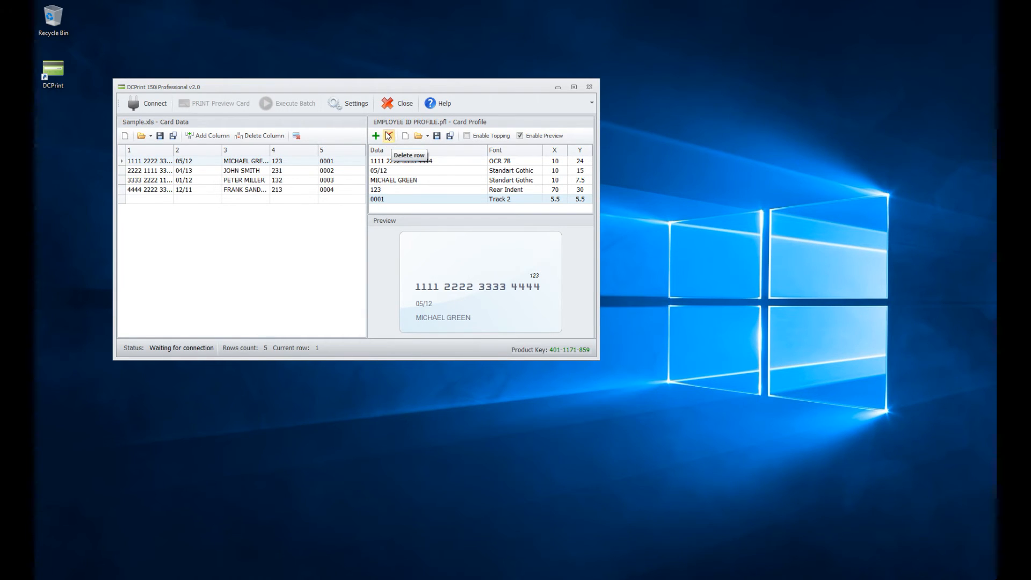
Remove the security code row, then the selected first row, from the card profile.
left_click(393, 182)
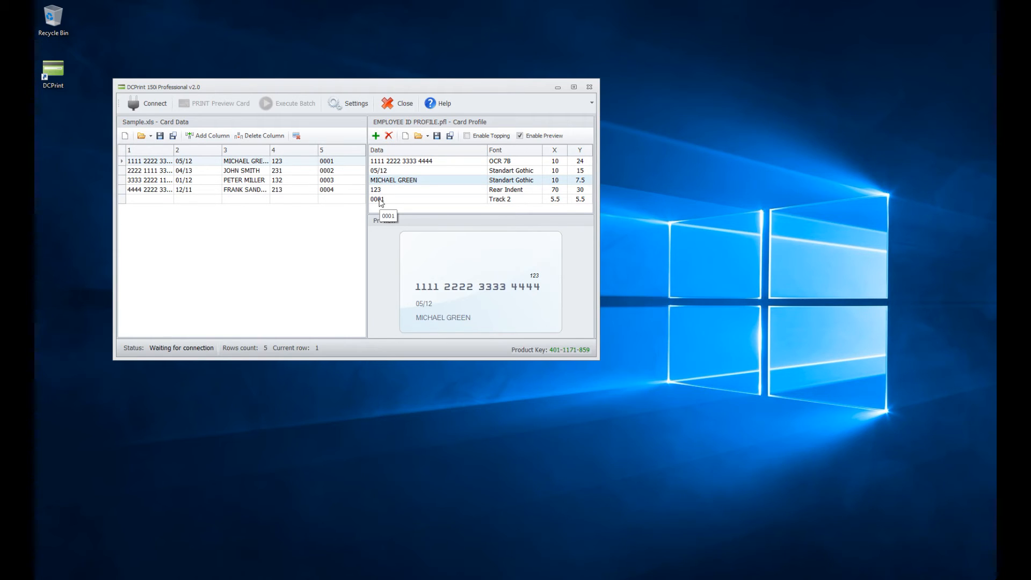
left_click(380, 200)
left_click(379, 191)
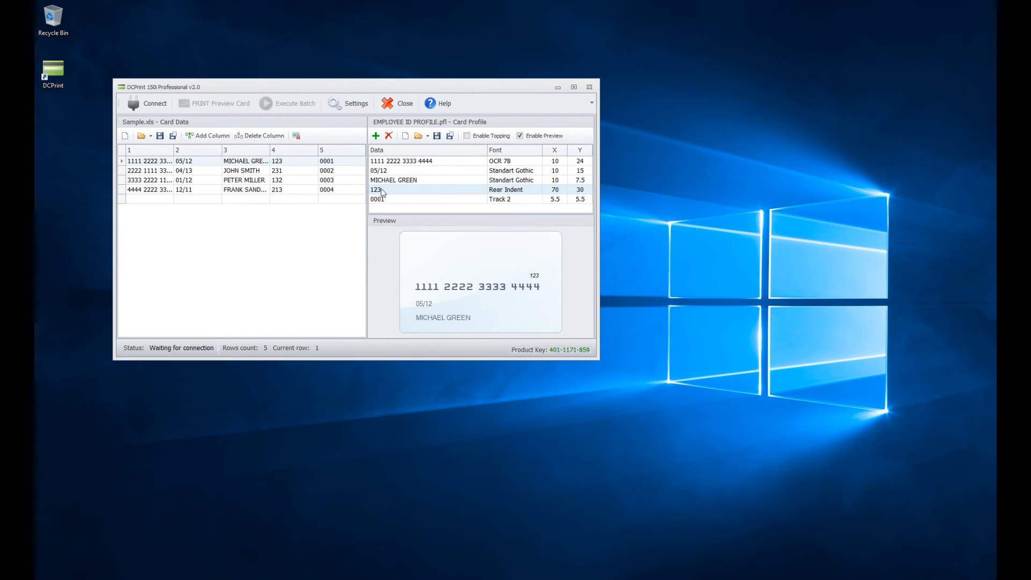
left_click(389, 136)
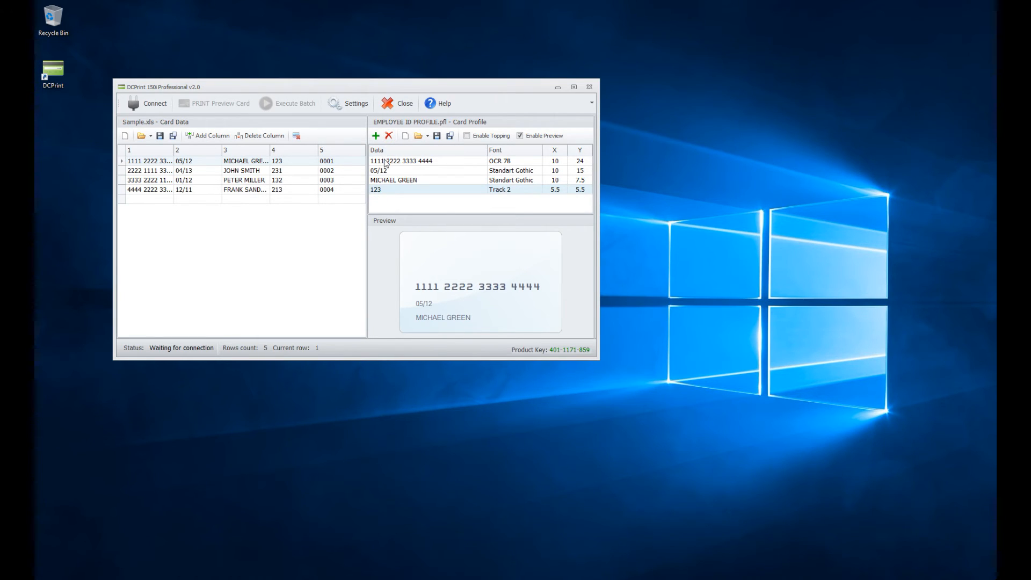
left_click(386, 162)
left_click(389, 136)
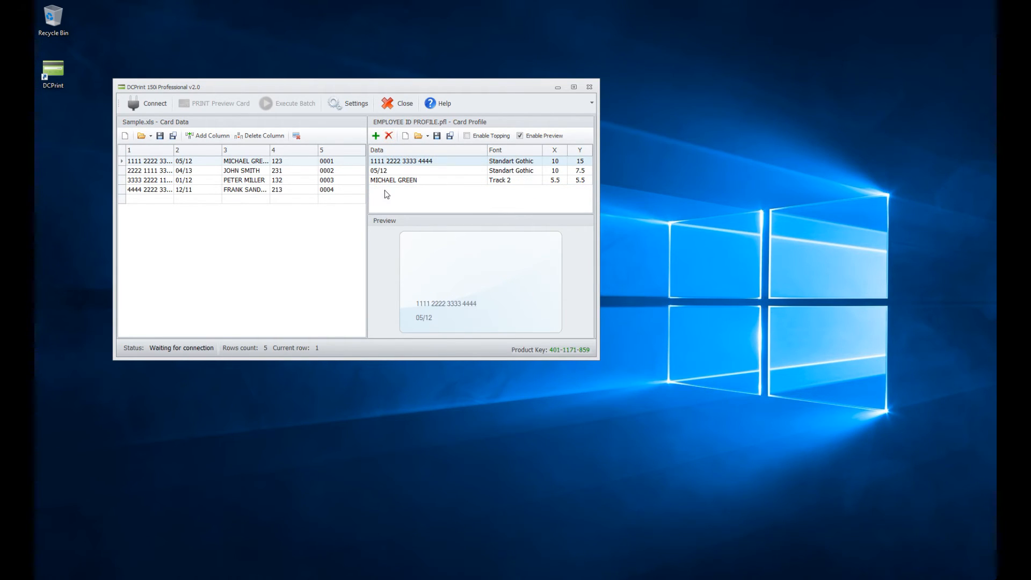
Start a new blank profile and add five default field rows.
left_click(406, 137)
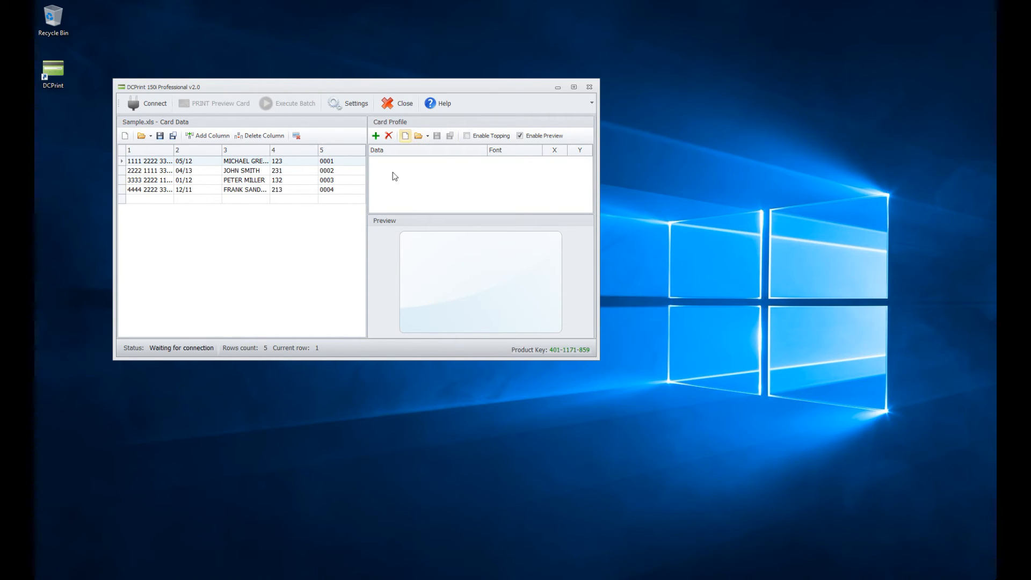
left_click(376, 138)
left_click(375, 137)
left_click(376, 137)
left_click(375, 138)
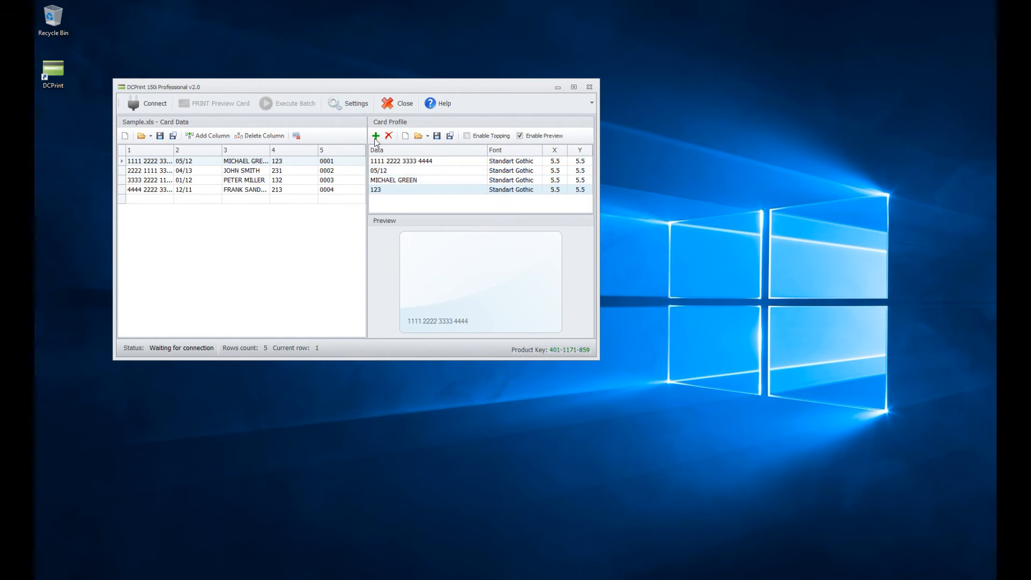
left_click(376, 137)
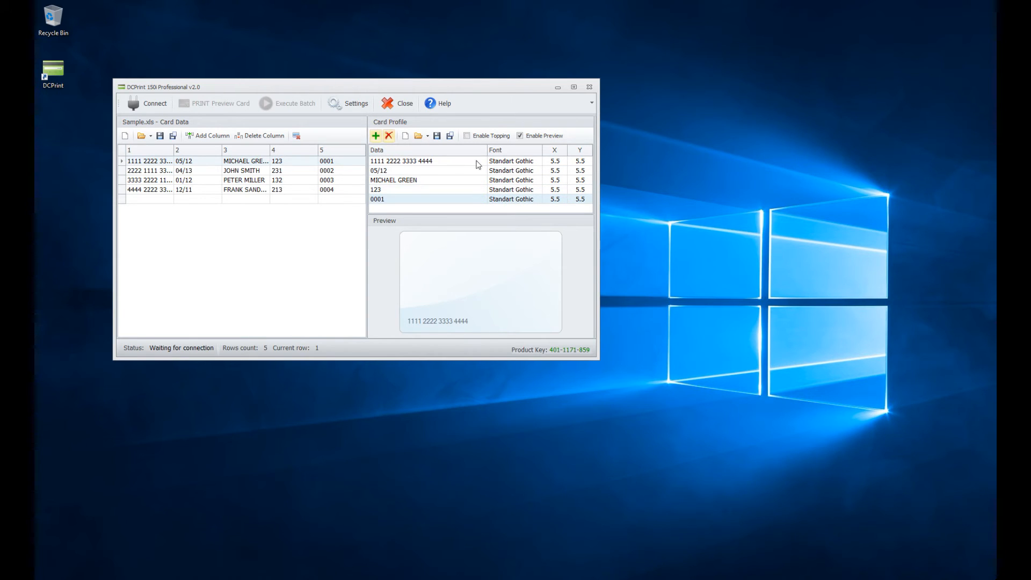
Reload EMPLOYEE ID PROFILE.pfl from the recent profiles list.
left_click(424, 136)
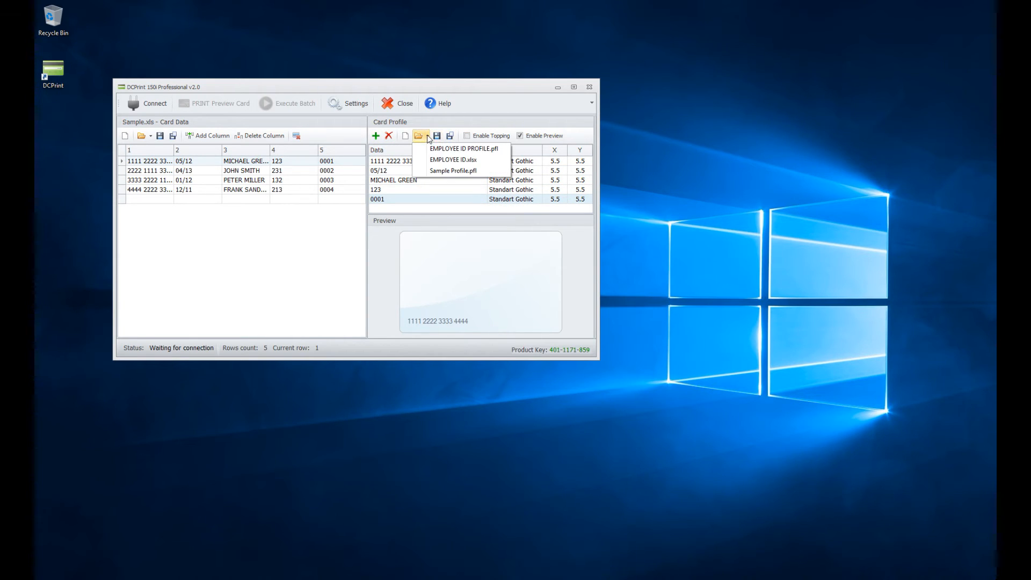
left_click(446, 148)
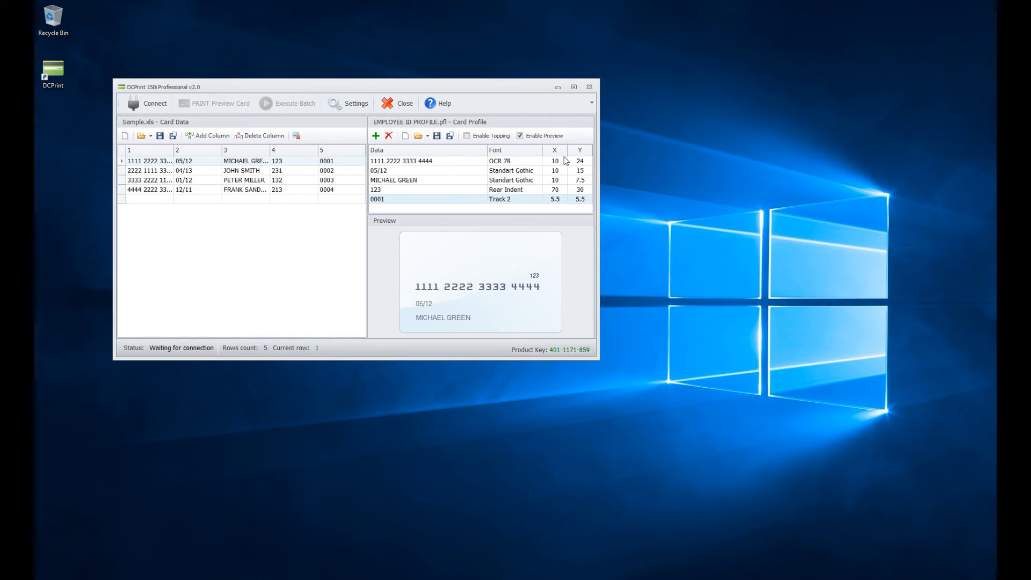
left_click(429, 137)
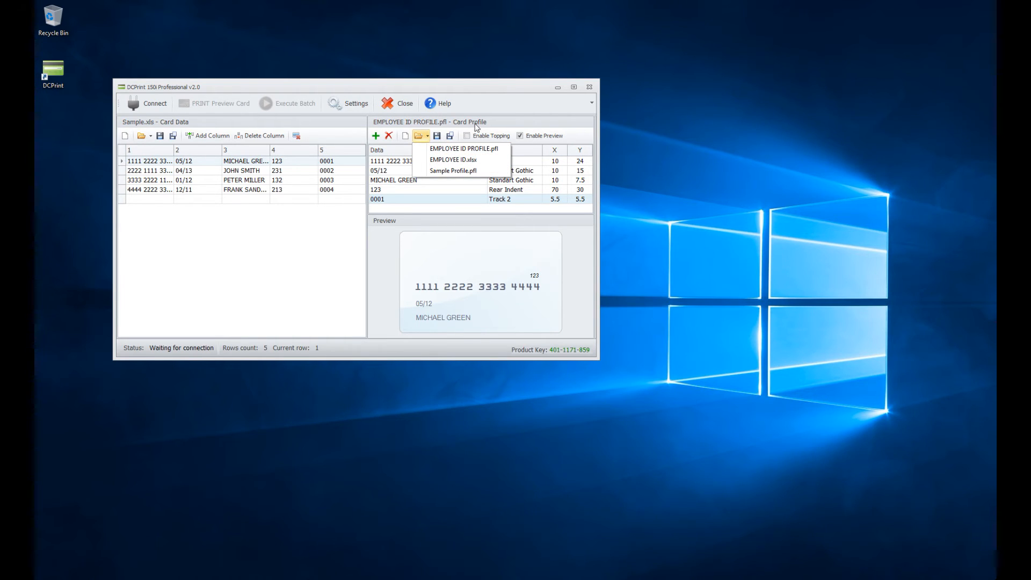
Turn on Enable Topping for the profile.
left_click(512, 123)
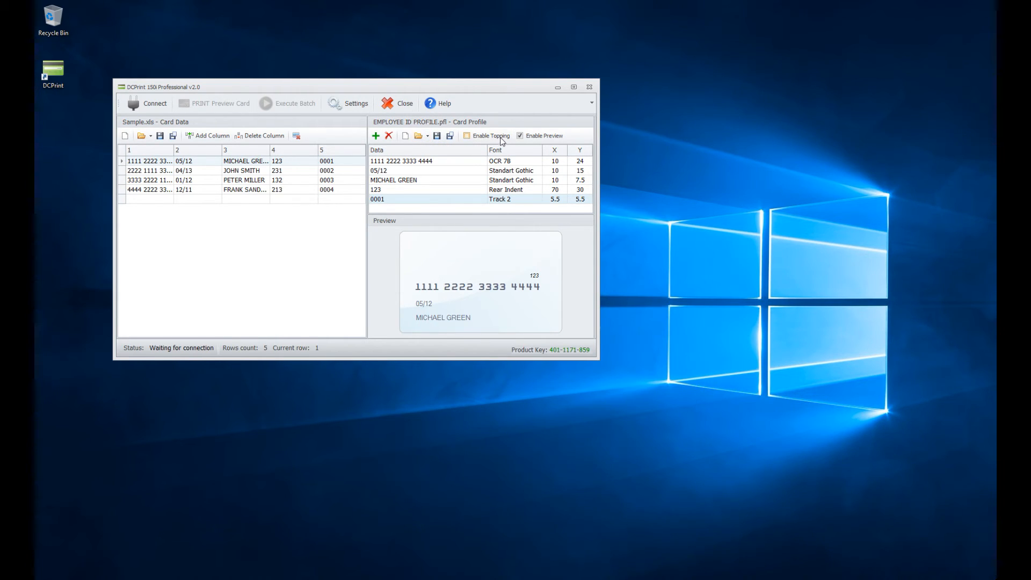
left_click(466, 136)
left_click(467, 136)
Try card number Y positions of 32 and then 45.
left_click(586, 161)
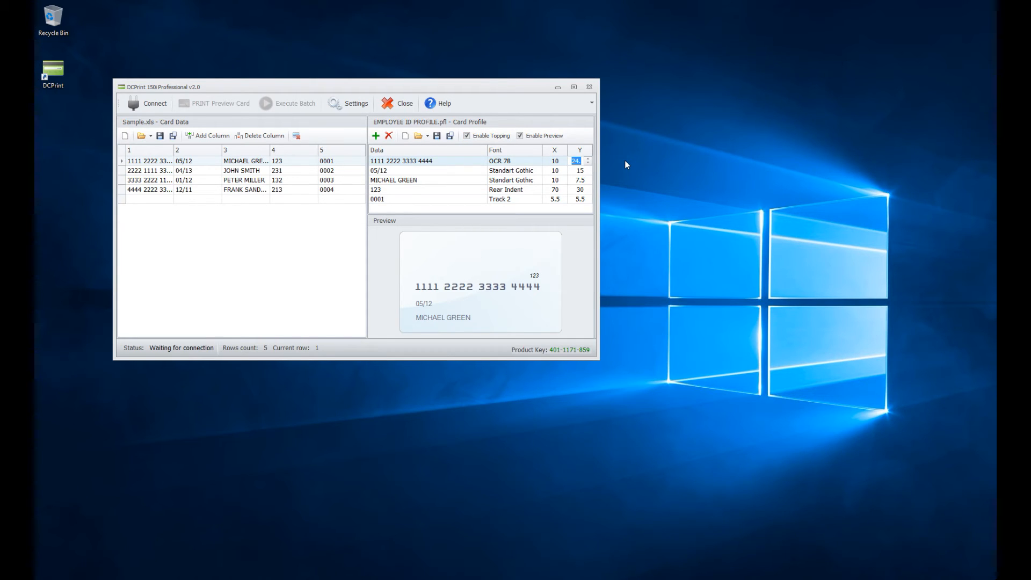
type("32")
key("Tab")
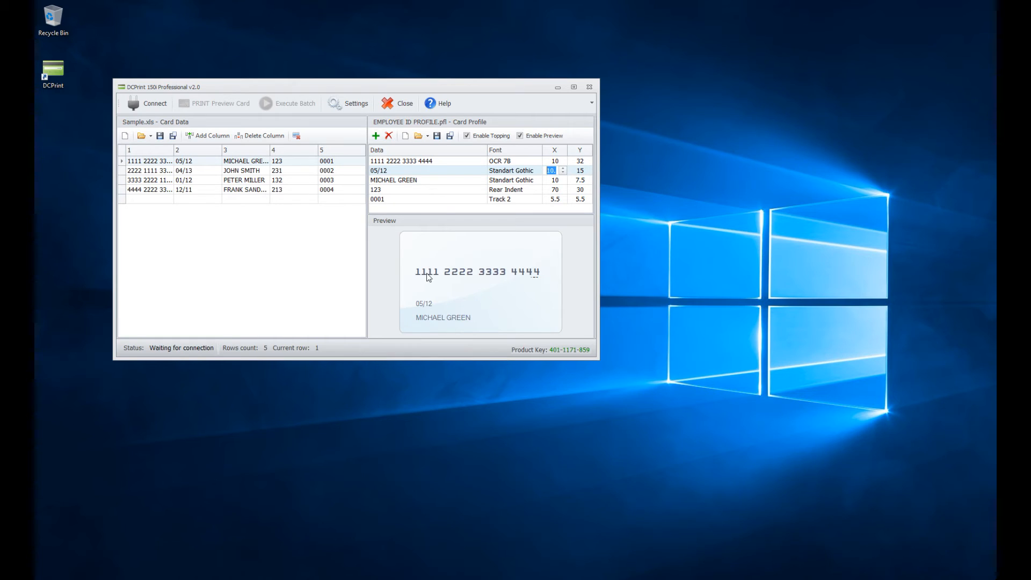
left_click(576, 161)
left_click_drag(573, 161, 664, 143)
type("45")
key("Tab")
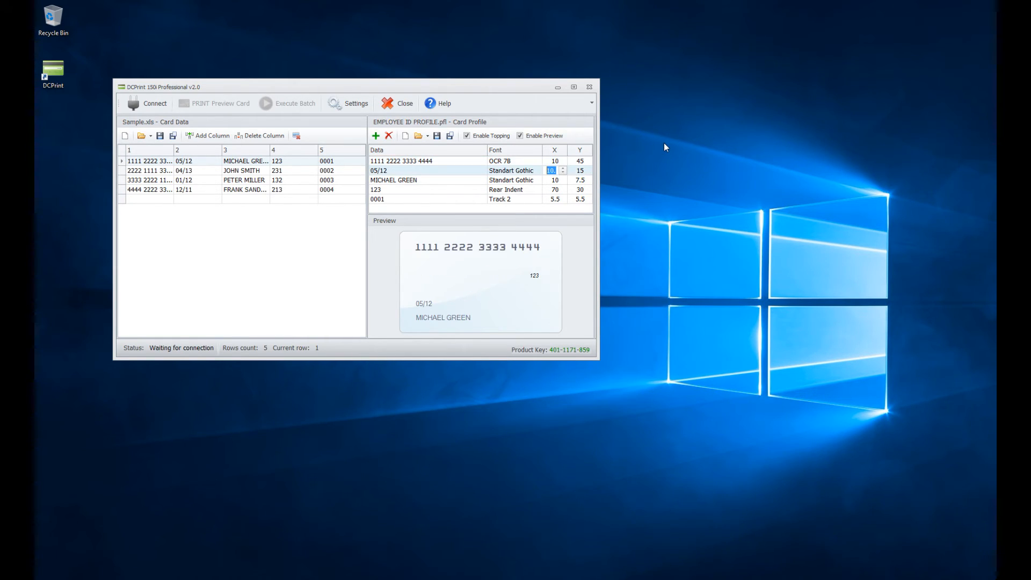
Try card number Y at 40, then restore it to 24.
left_click(573, 161)
type("40")
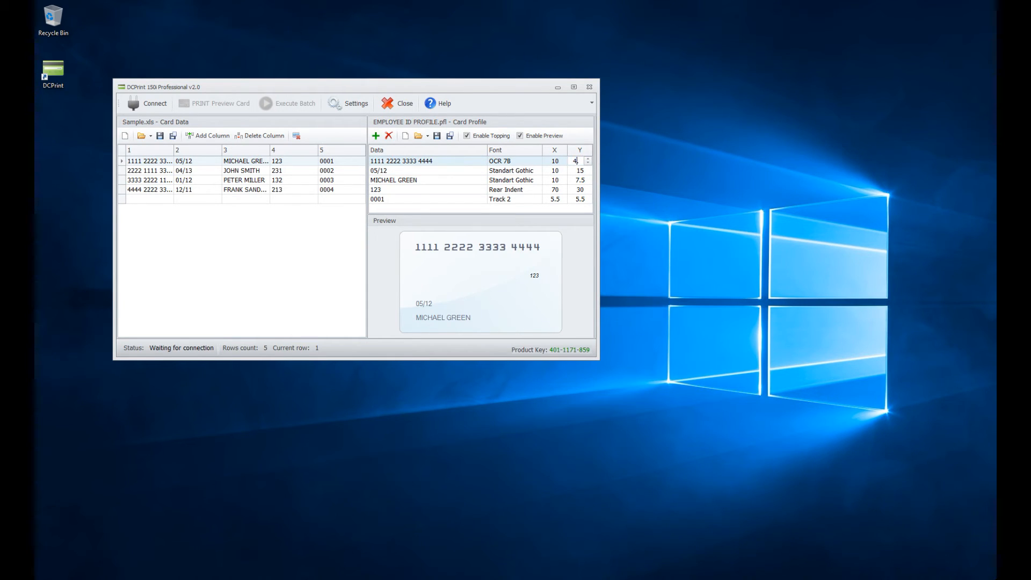
key("Tab")
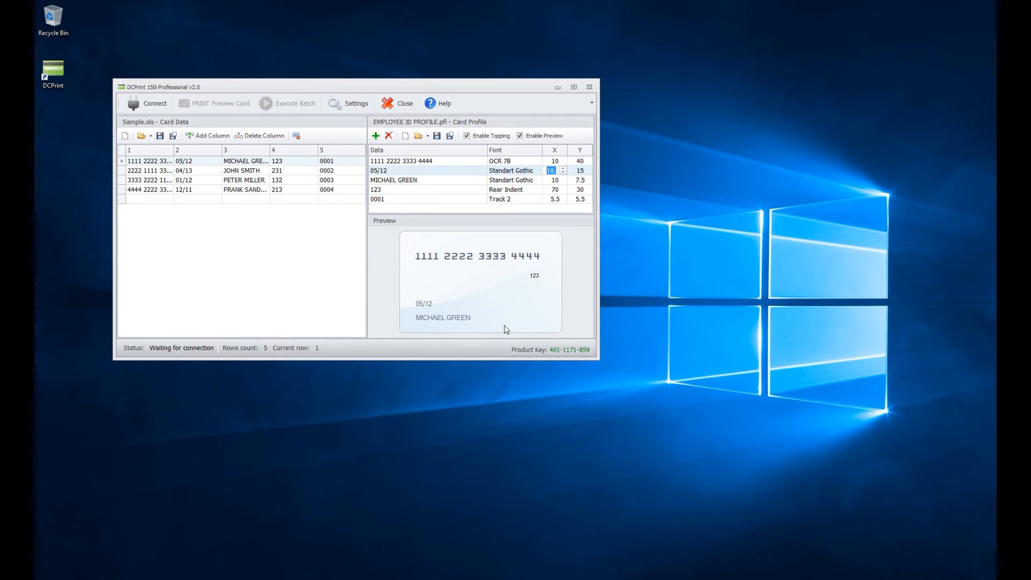
left_click(576, 160)
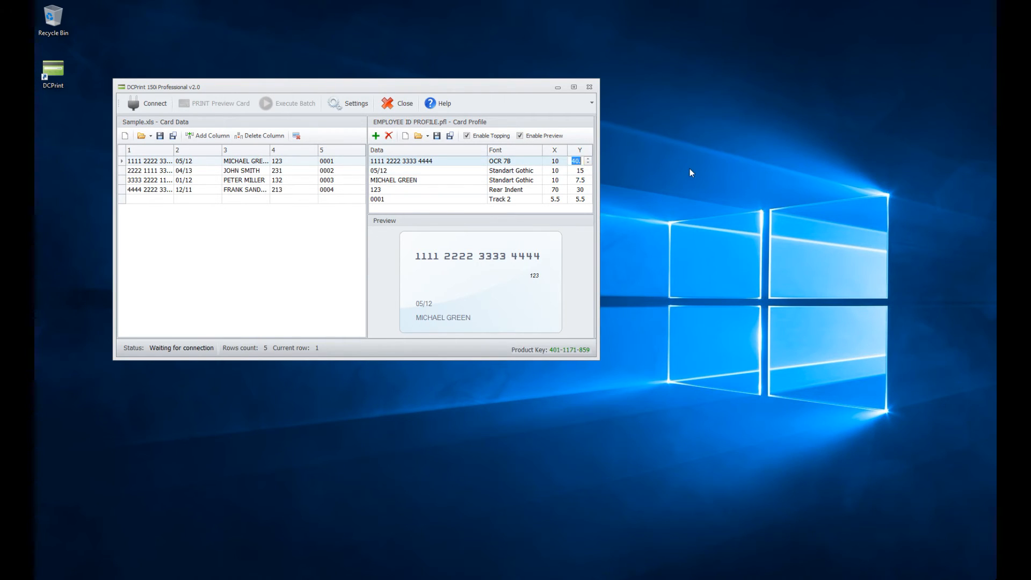
type("24")
key("Tab")
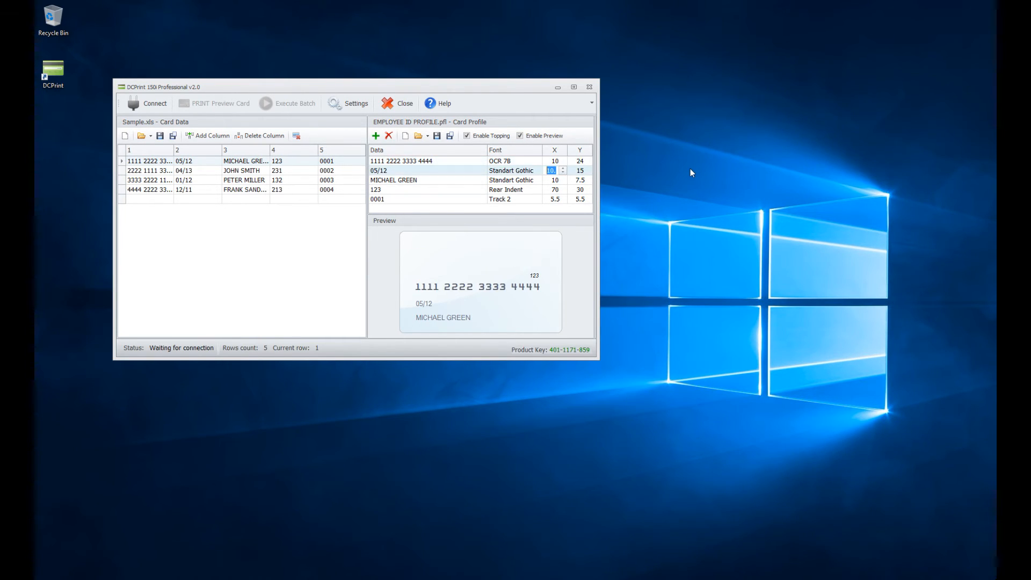
left_click(467, 135)
left_click(522, 138)
left_click(522, 138)
left_click(520, 136)
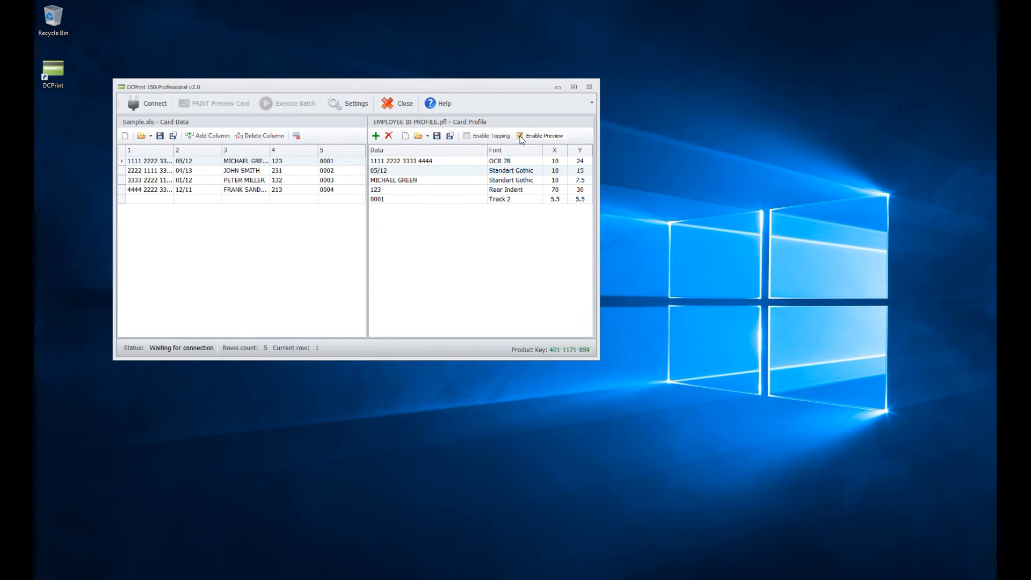
left_click(520, 137)
left_click(467, 136)
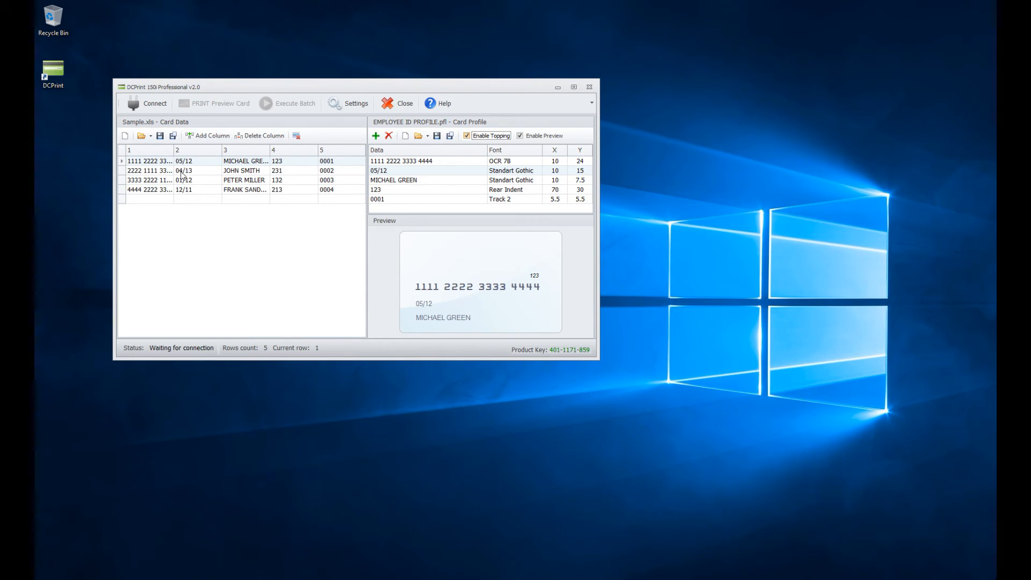
Delete a row from the card profile, leaving the 05/12 row's font unchanged.
left_click(388, 135)
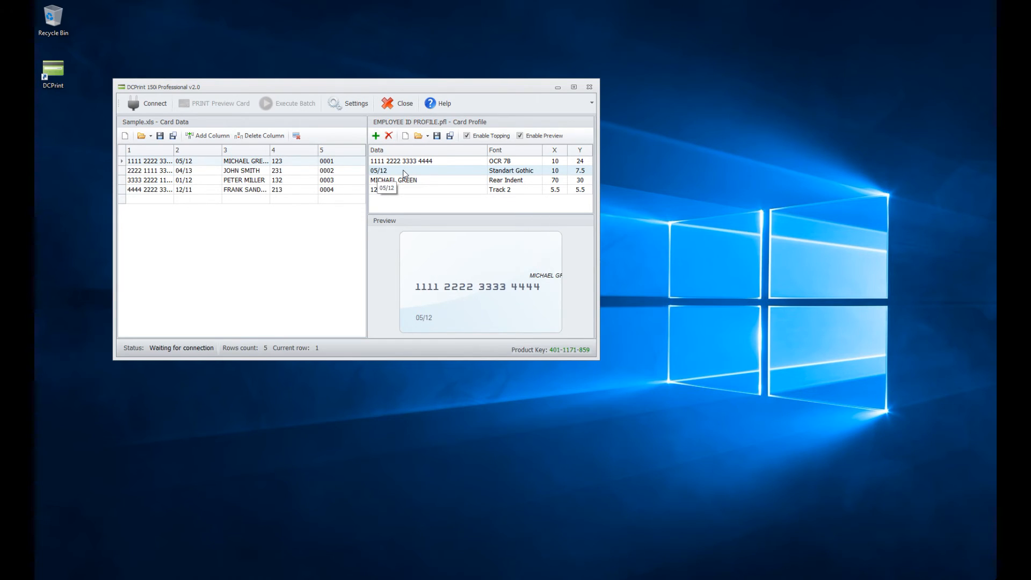
left_click(521, 171)
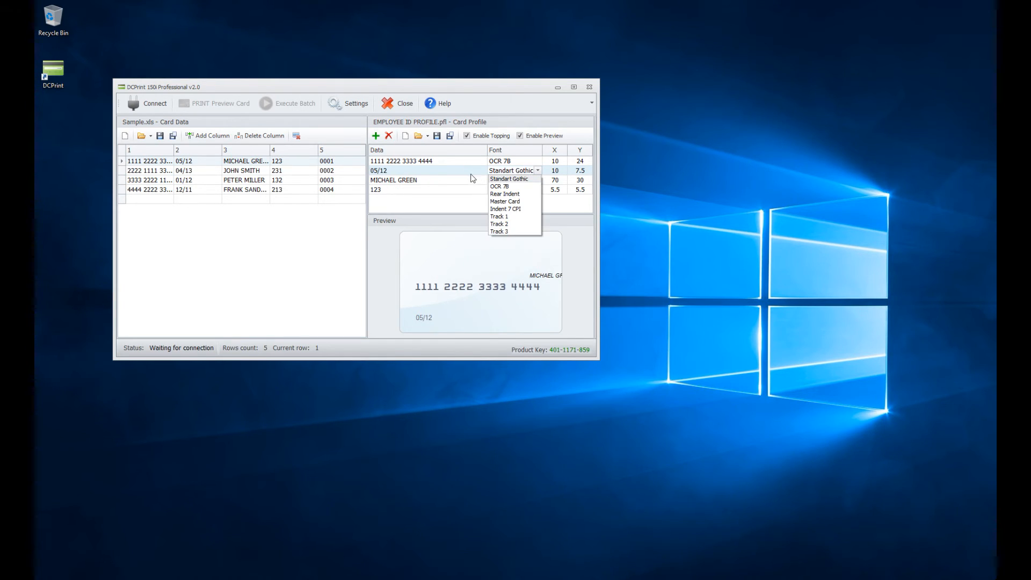
left_click(464, 171)
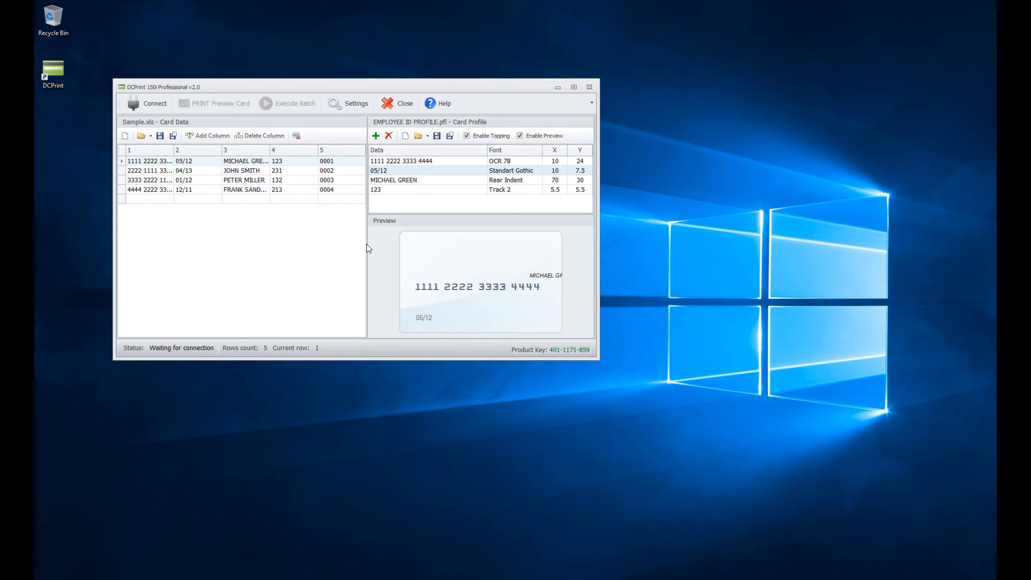
Sort the card data by column 2 both ways, then delete column 2.
left_click(188, 152)
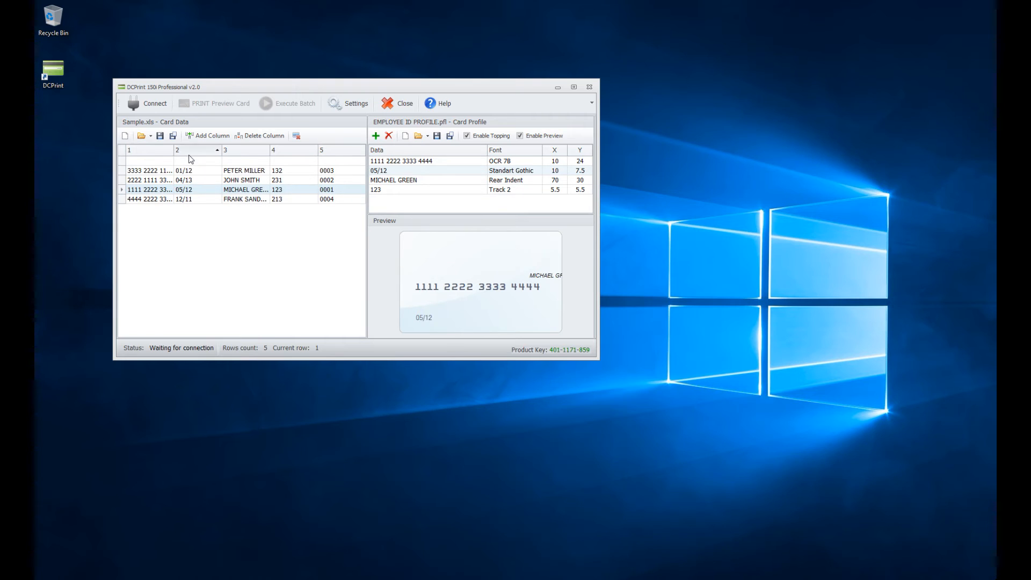
left_click(191, 152)
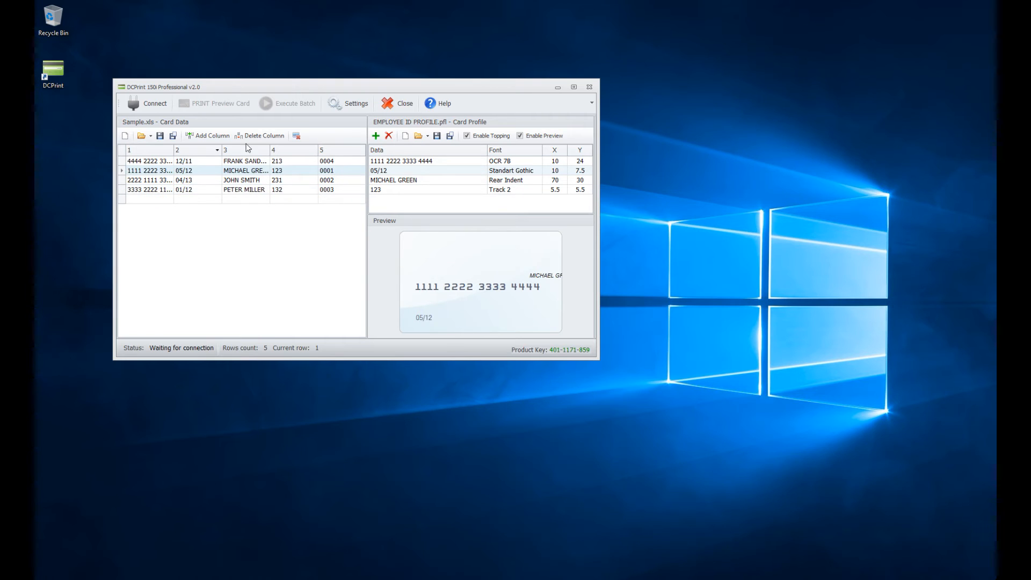
left_click(277, 137)
left_click(201, 151)
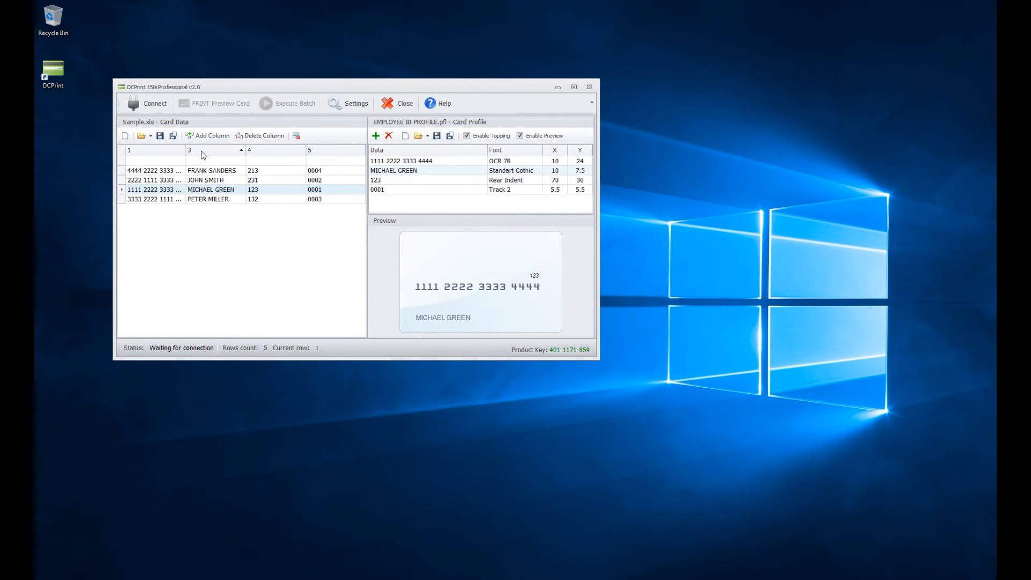
Sort the card data by column 1 ascending then descending, and list the card data files.
left_click(153, 151)
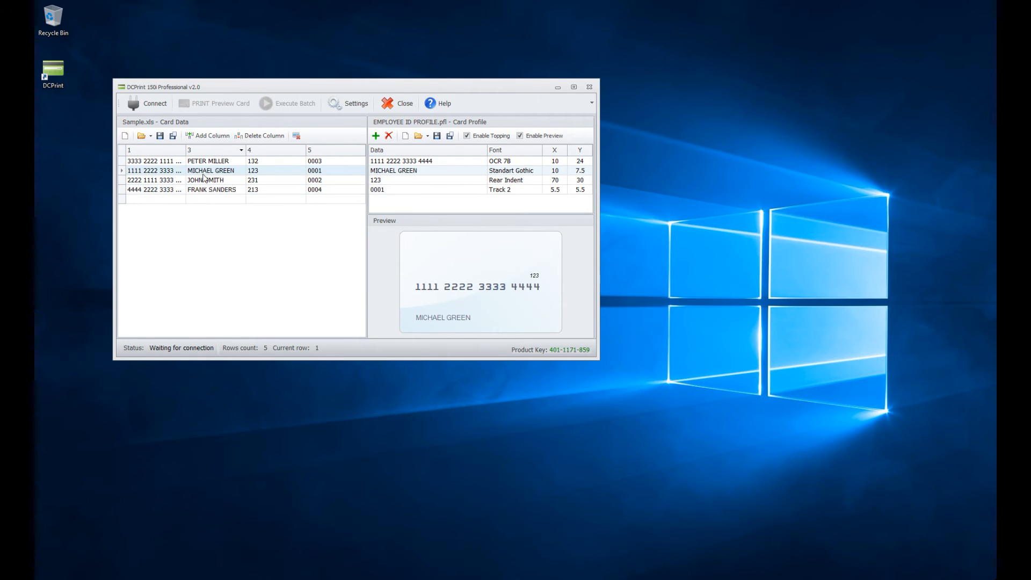
left_click(153, 150)
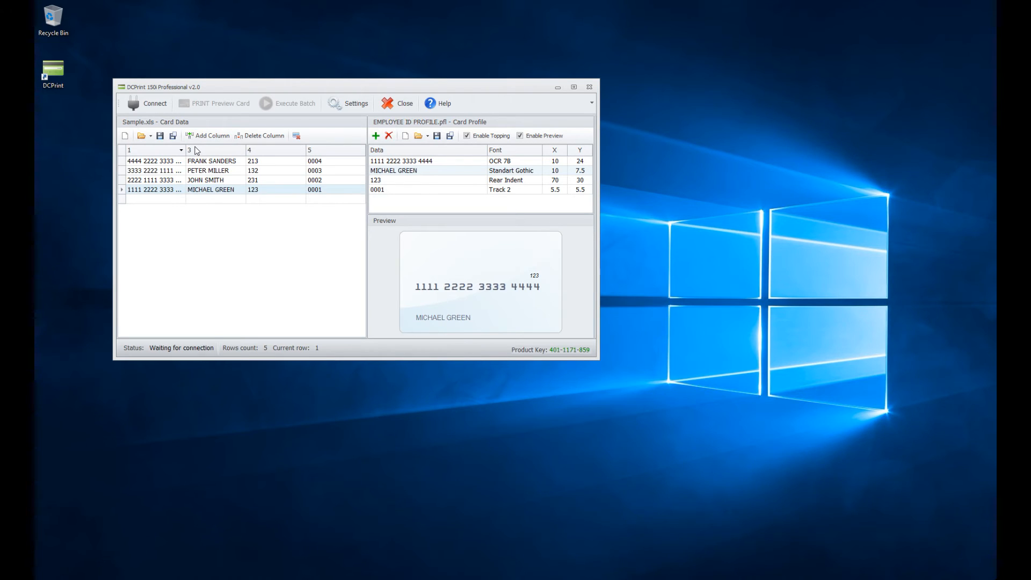
left_click(152, 137)
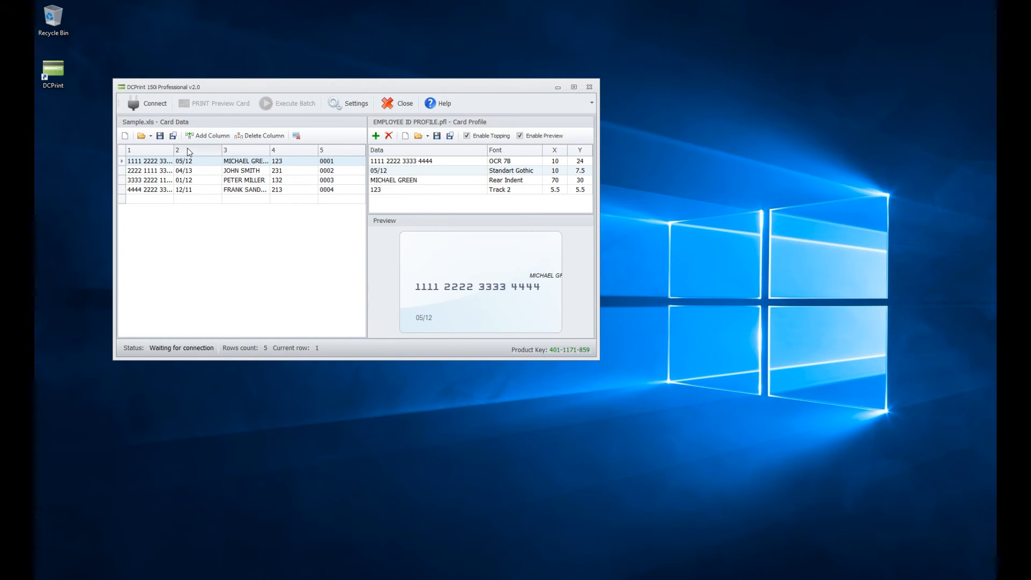
Move card data column 2 to the end and column 3 between columns 5 and 2.
left_click_drag(342, 153, 344, 153)
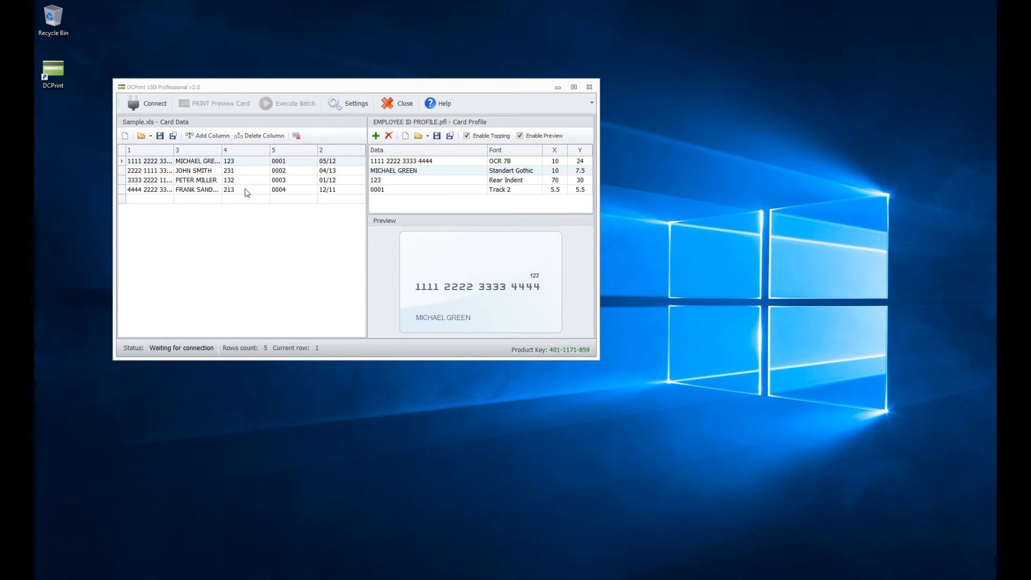
left_click_drag(196, 150, 340, 154)
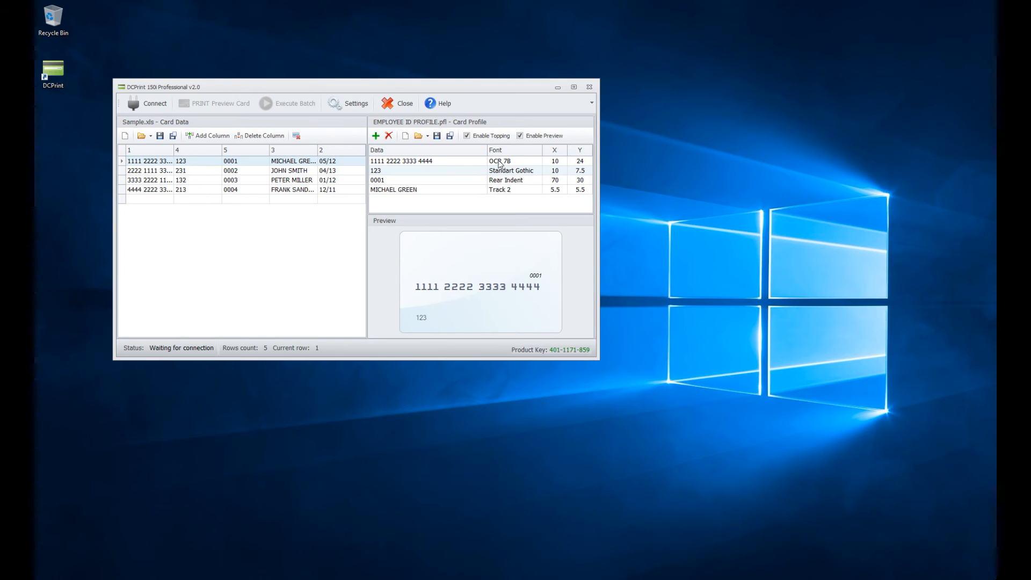
Set MICHAEL GREEN to Standart Gothic, 123 to Rear Indent, and encode 0001 on Track 1.
left_click(502, 194)
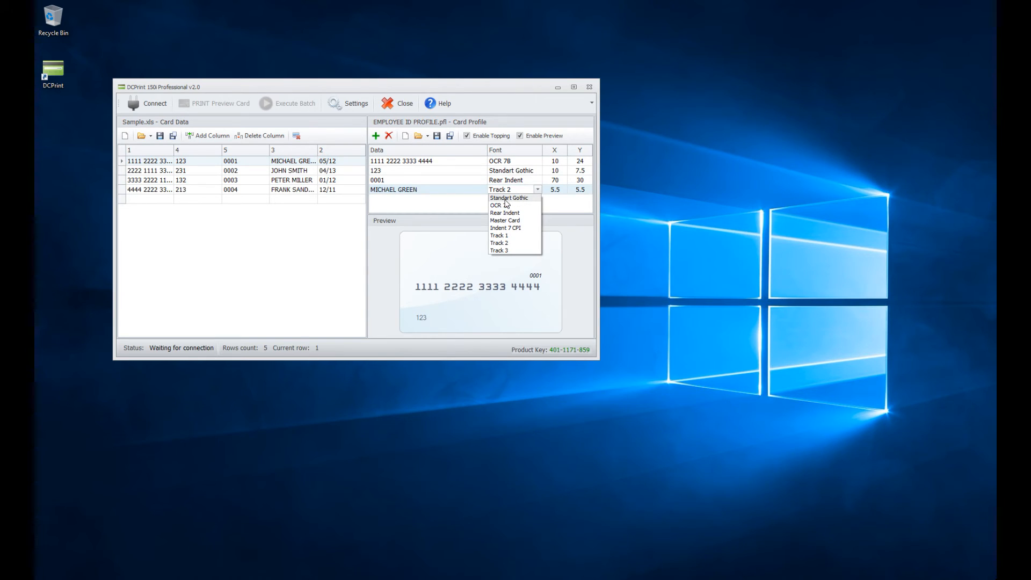
left_click(505, 199)
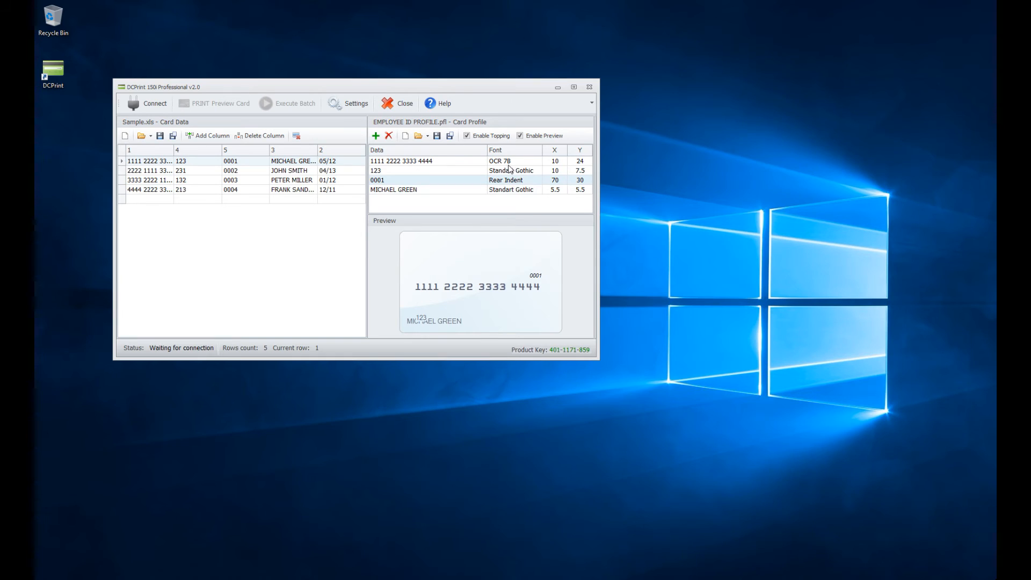
left_click(511, 170)
left_click(508, 194)
left_click(391, 182)
left_click(532, 180)
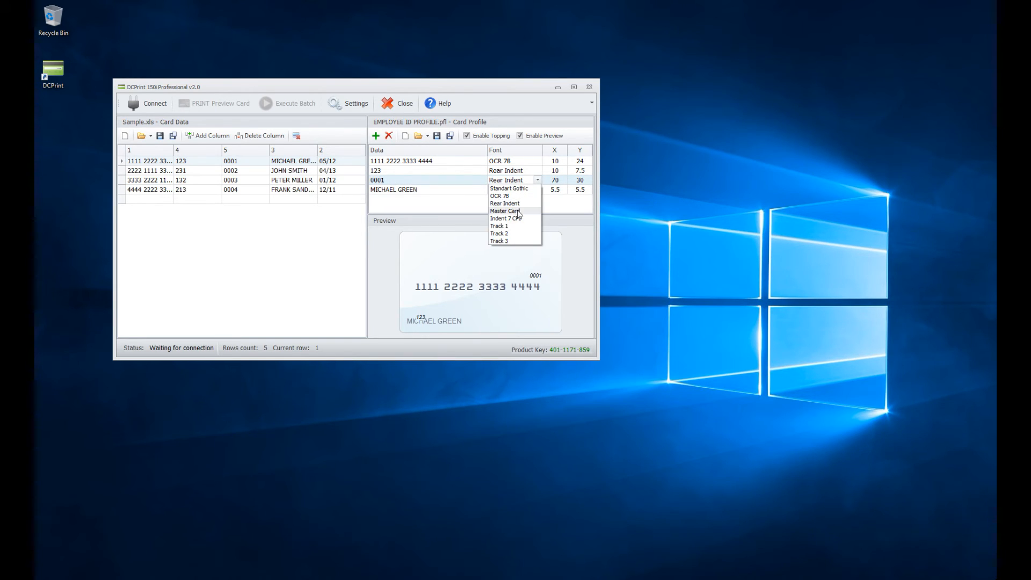
left_click(499, 226)
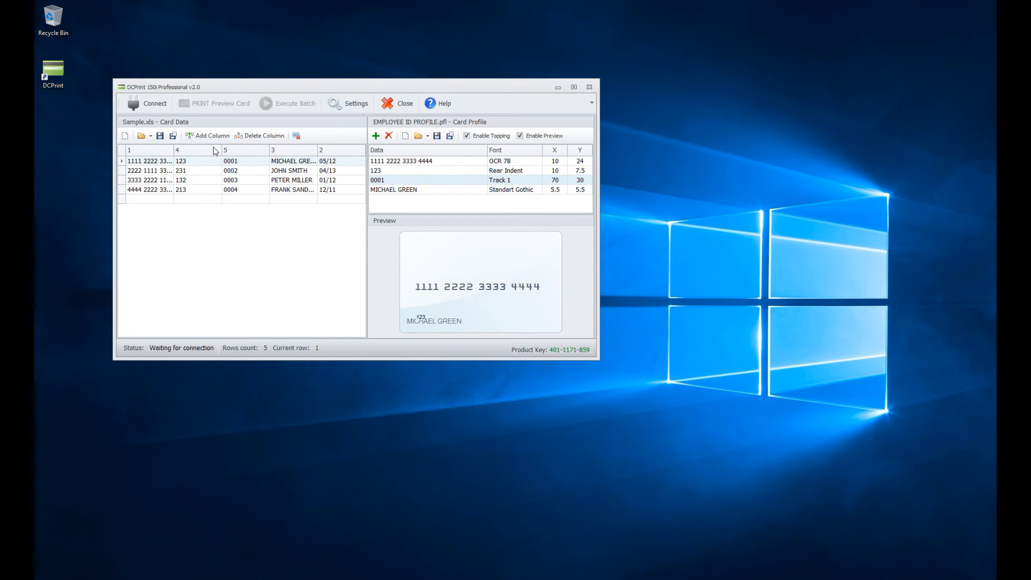
left_click_drag(237, 152, 311, 150)
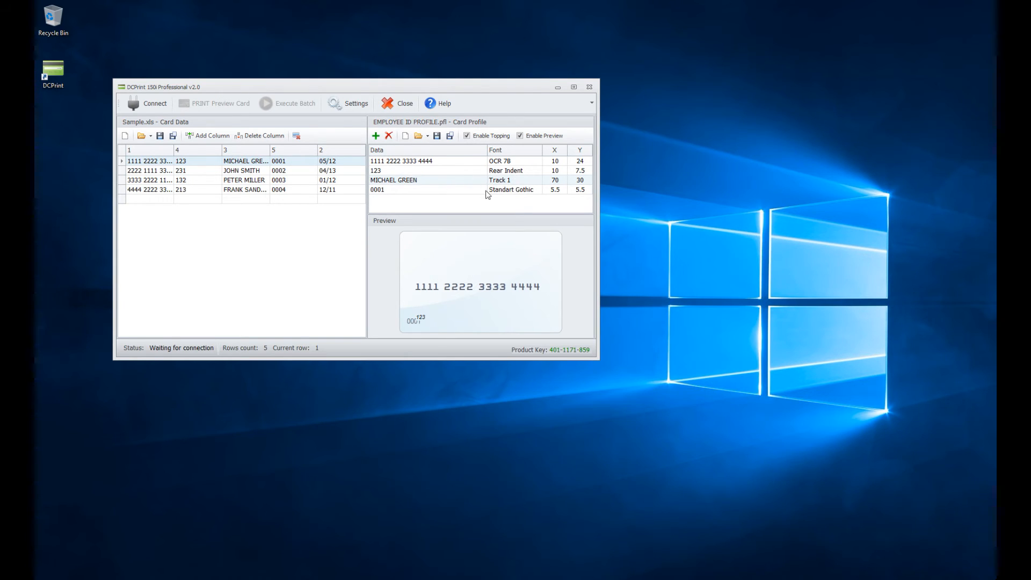
left_click(510, 189)
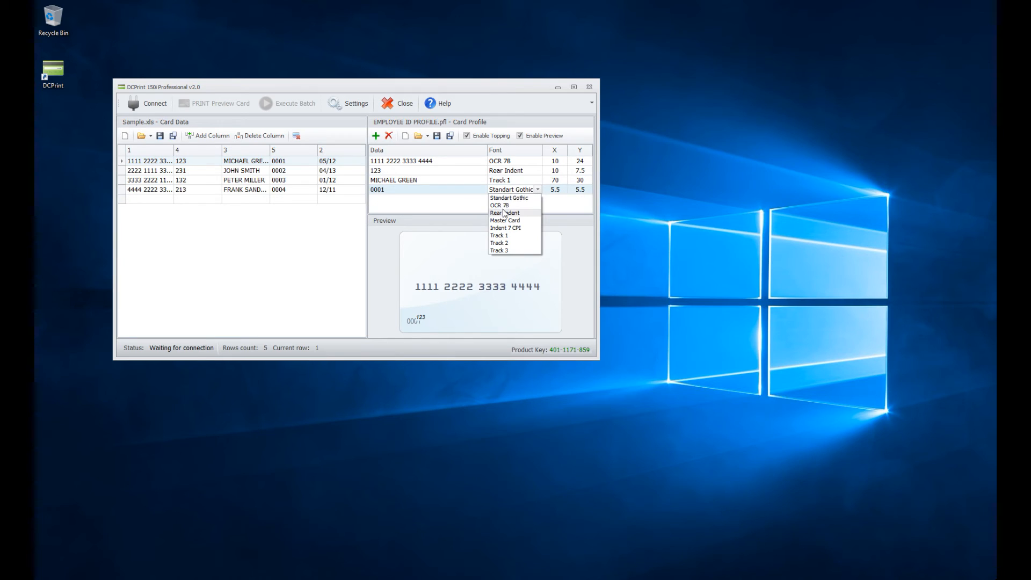
left_click(505, 236)
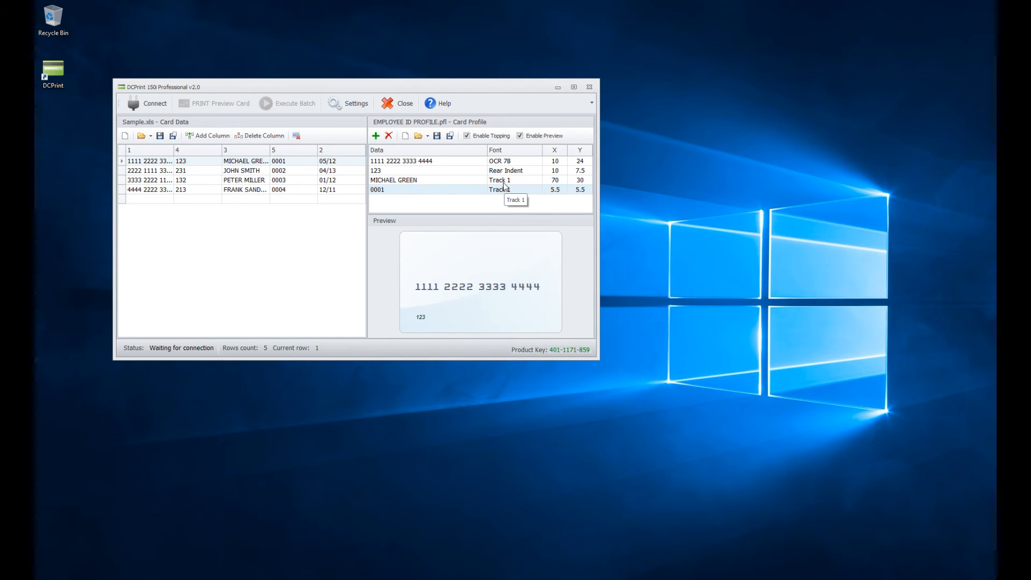
left_click(504, 181)
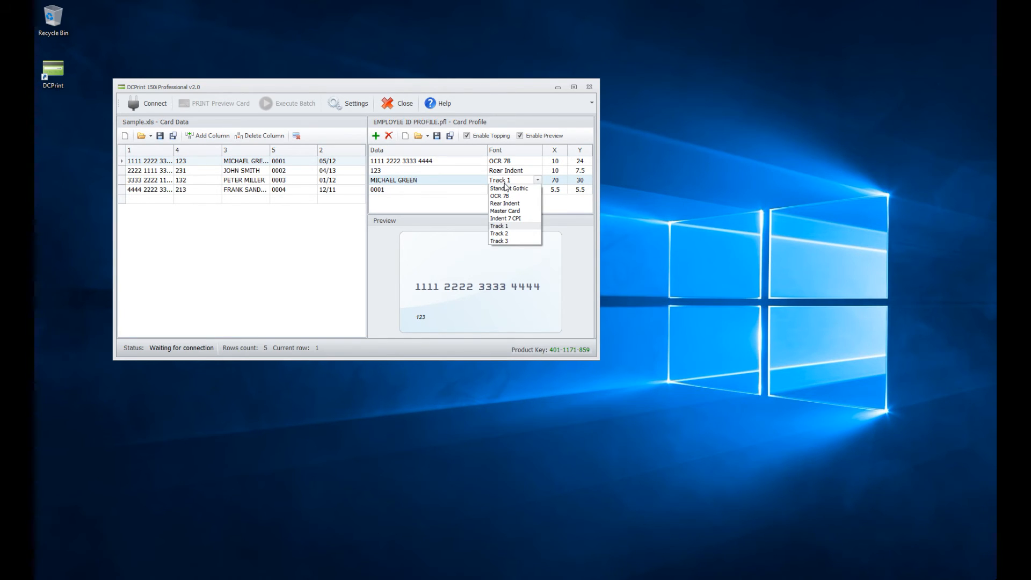
left_click(508, 188)
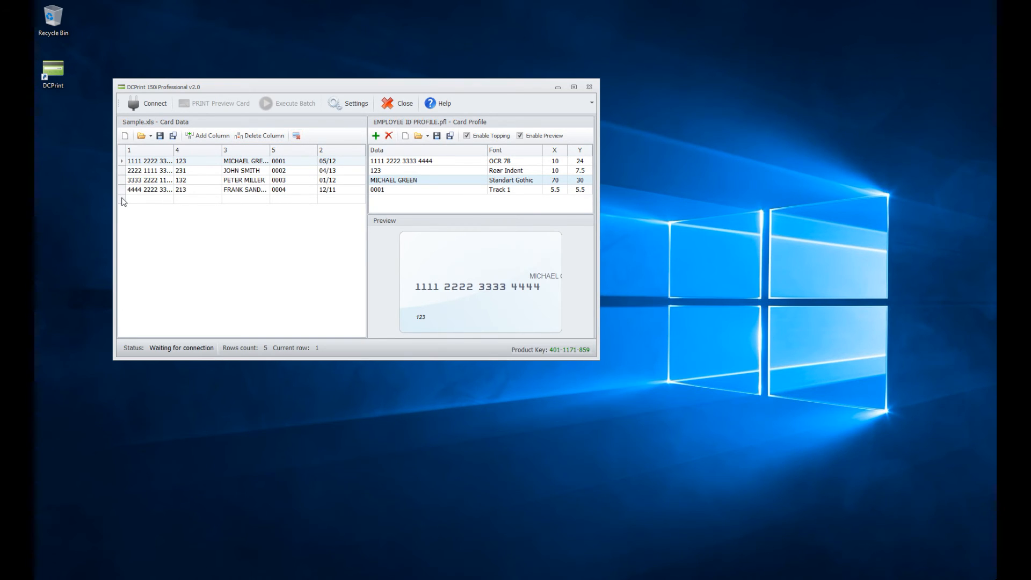
Select JOHN SMITH's row and the empty row, then sort by column 1 both ways and by column 4.
left_click(125, 171)
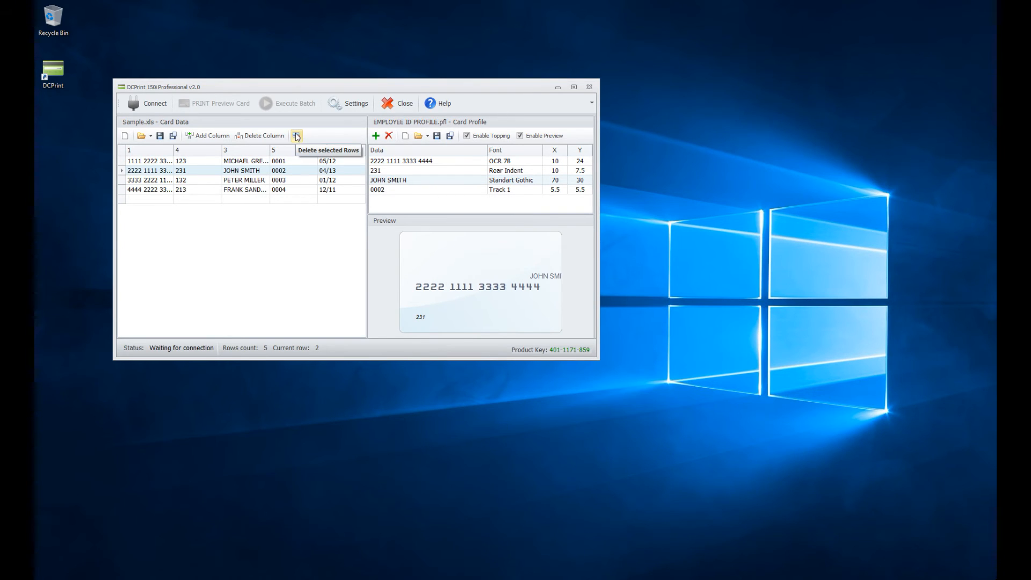
left_click(123, 200)
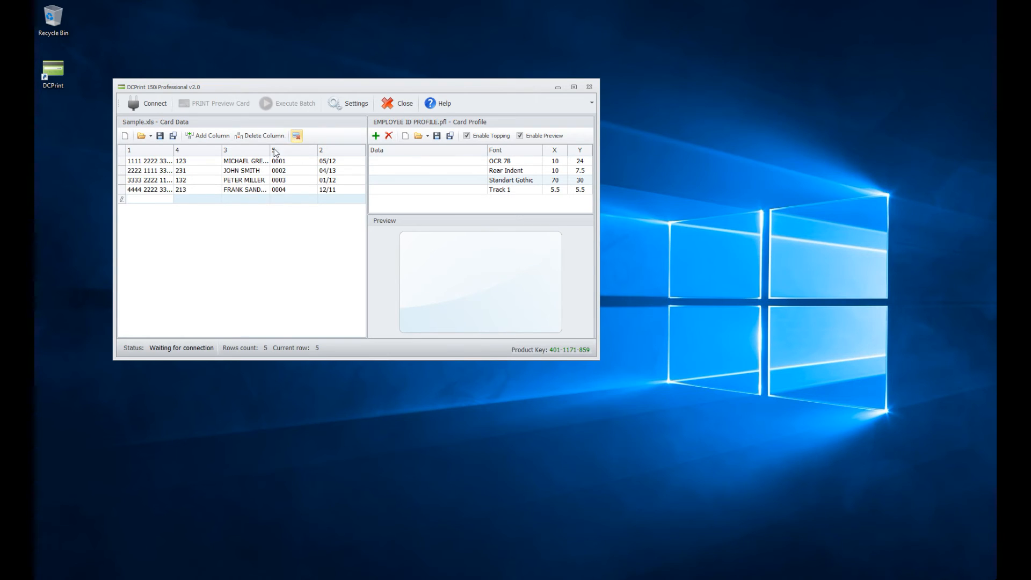
left_click(153, 152)
left_click(152, 152)
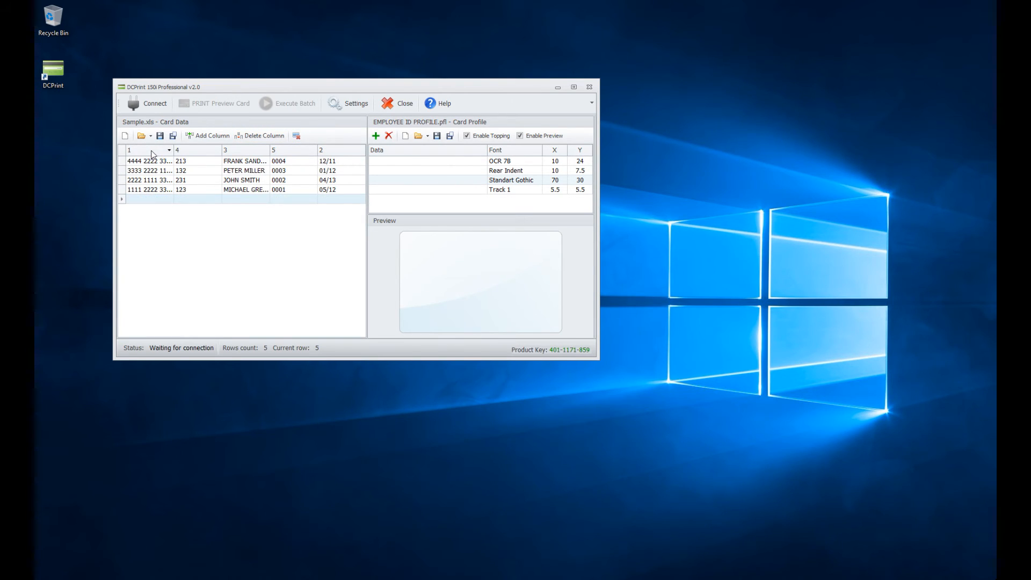
left_click(192, 152)
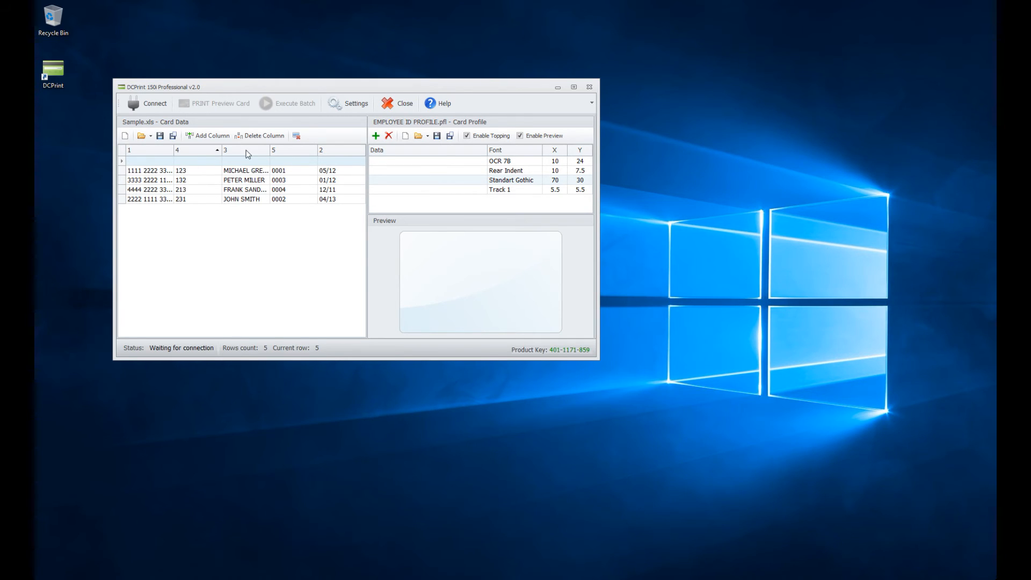
Select the 1111 card, sort column 1 descending, and move to the empty bottom row.
left_click(133, 172)
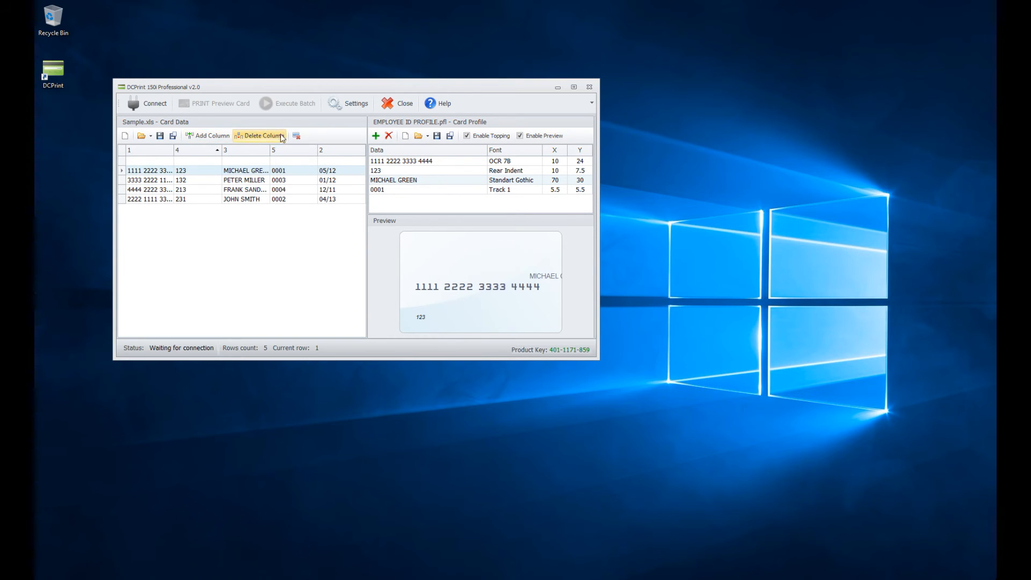
left_click(141, 150)
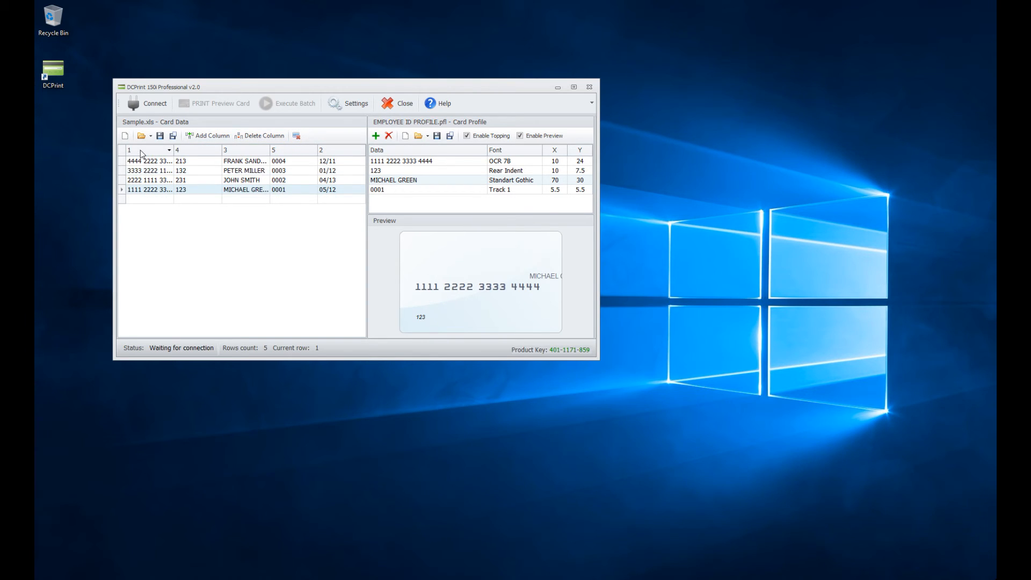
left_click(153, 199)
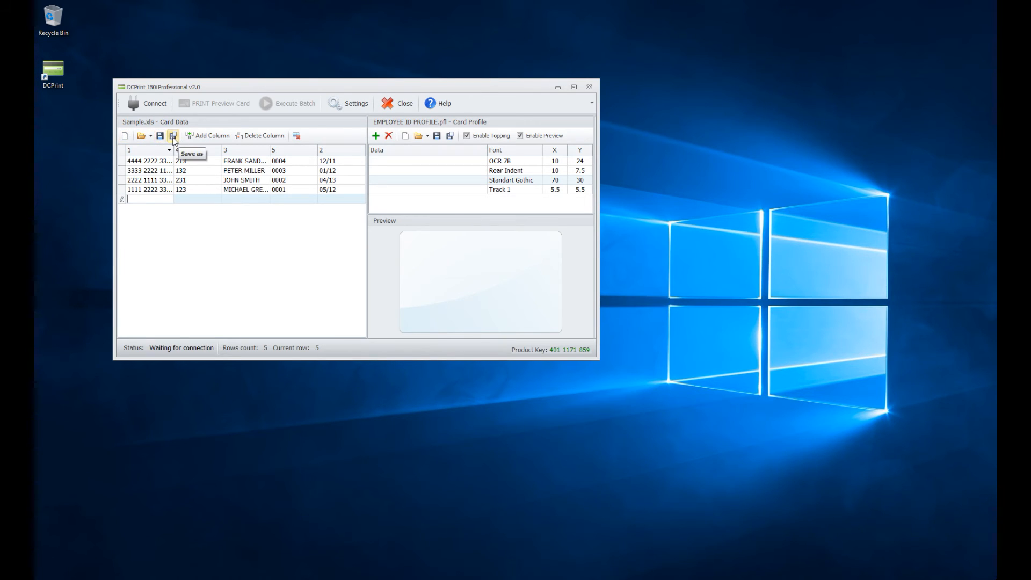
Open and cancel the card data file picker, then show and dismiss the recent files list.
left_click(143, 136)
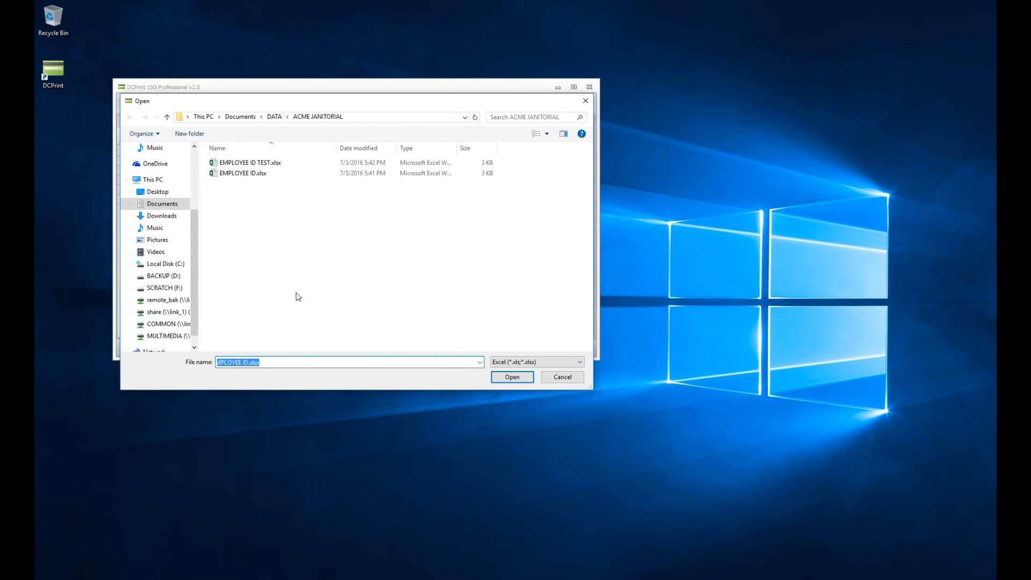
left_click(586, 103)
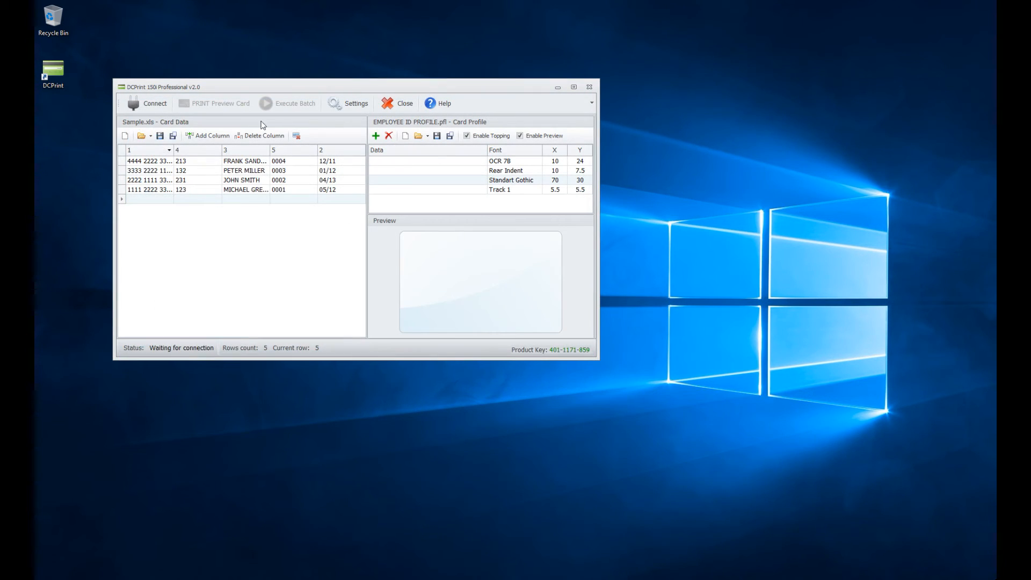
left_click(152, 137)
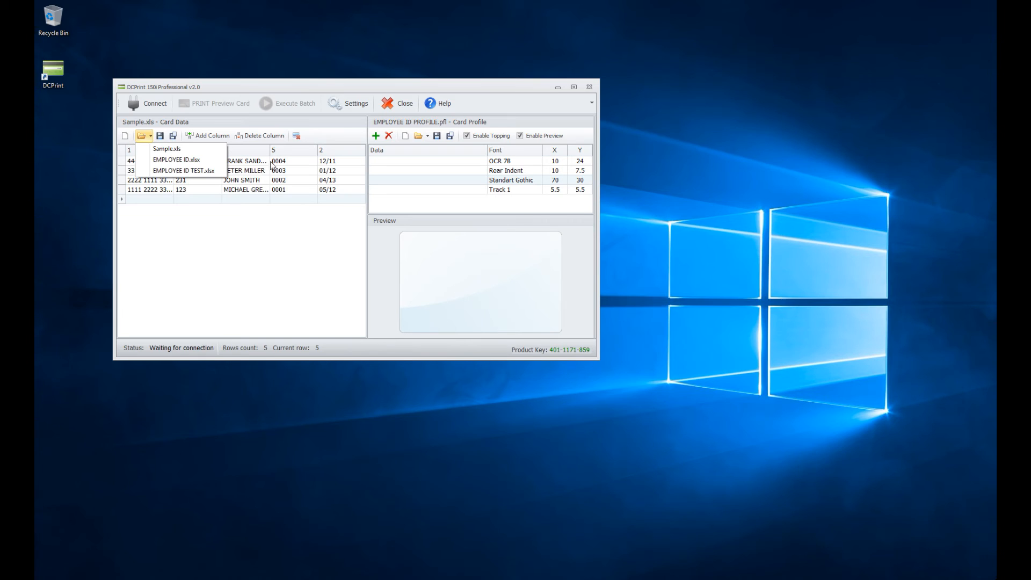
left_click(273, 238)
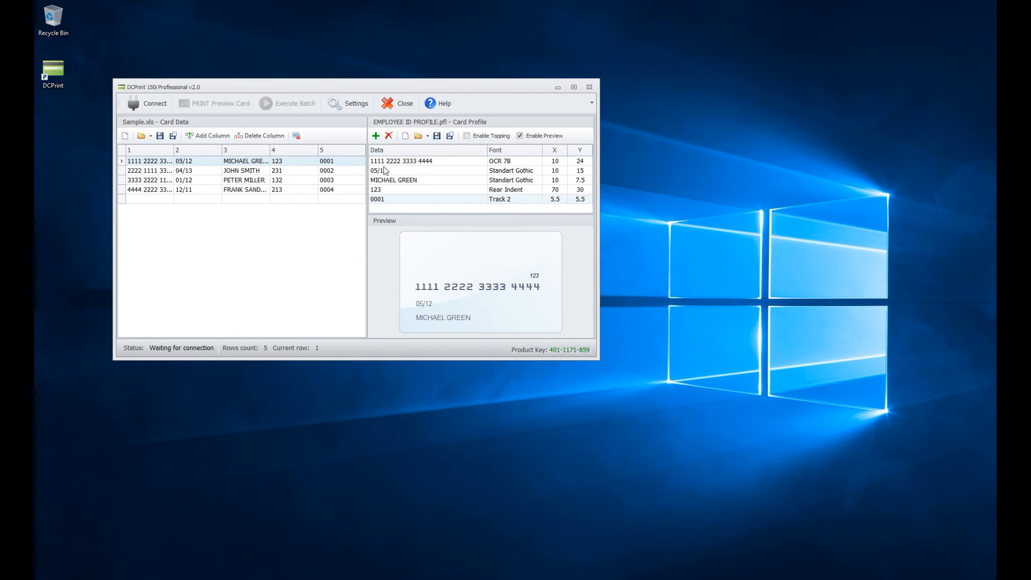
left_click(424, 163)
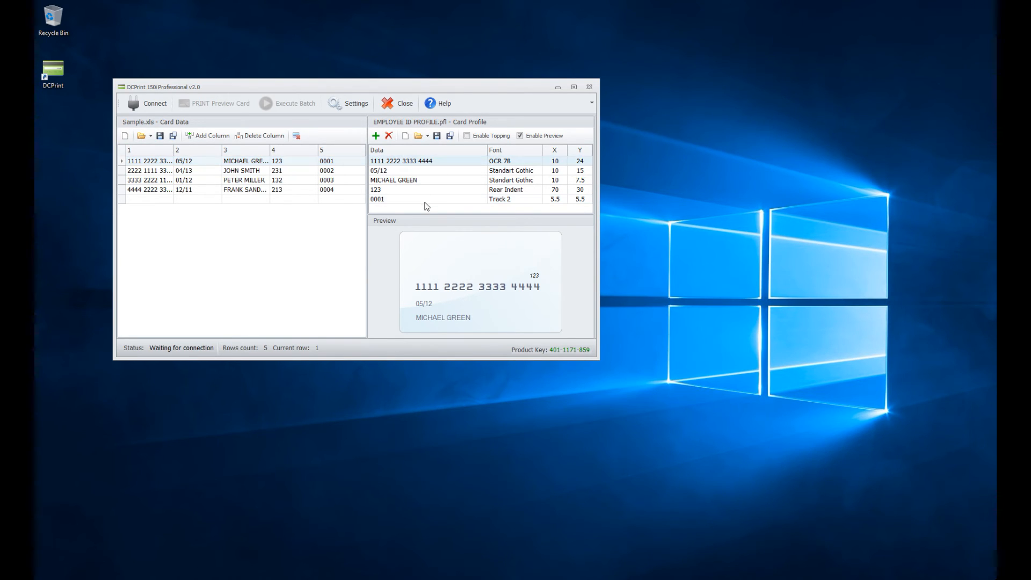
left_click(422, 191)
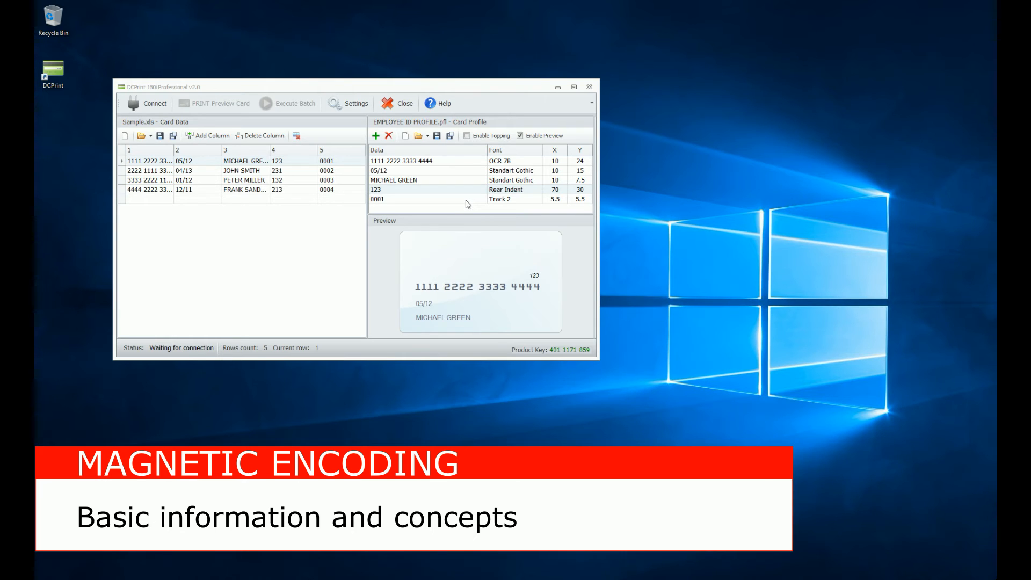
Switch the 0001 field's encoding from Track 2 to Track 1.
left_click(500, 200)
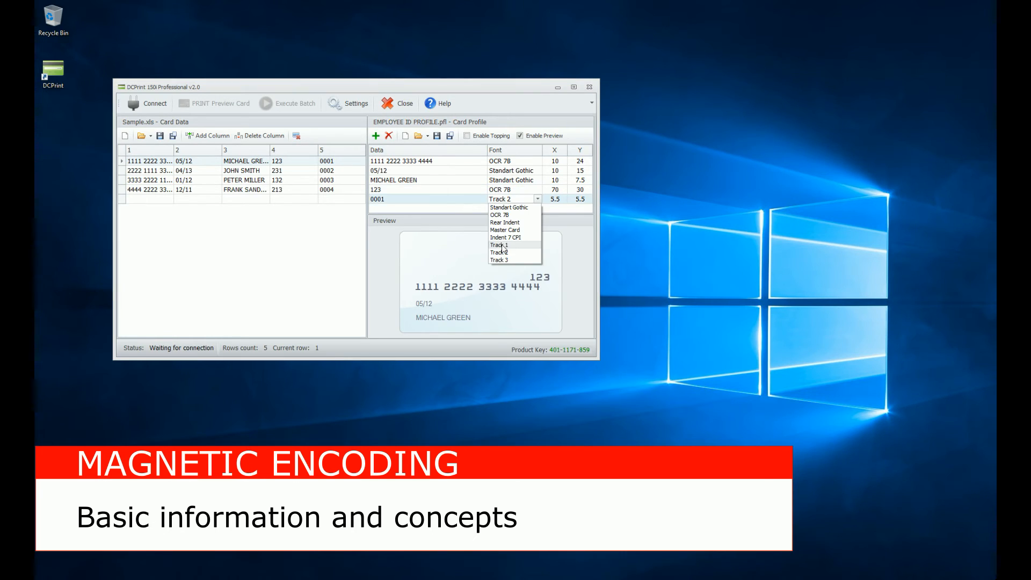
left_click(501, 245)
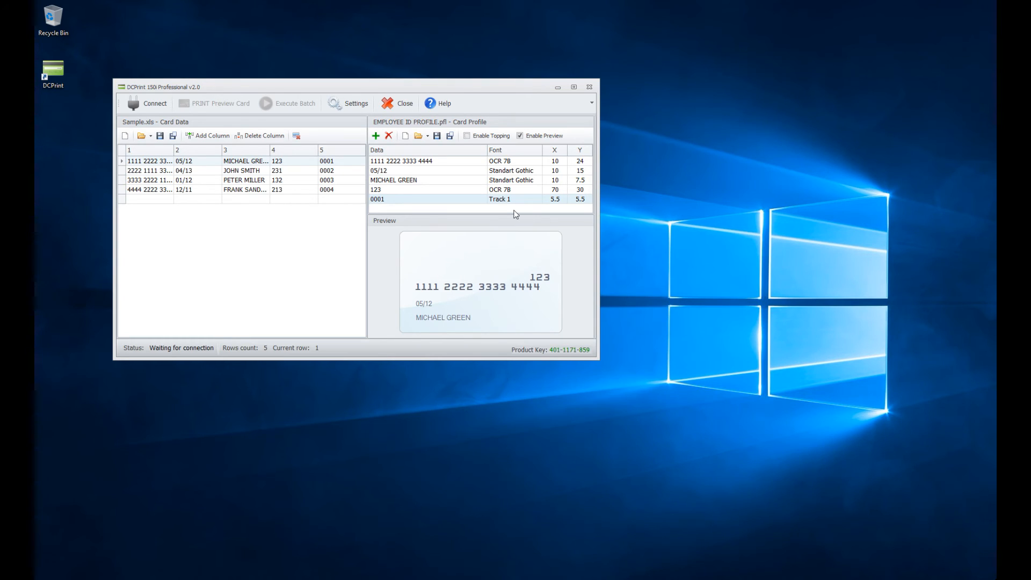
Set the 123 field's font back to Rear Indent.
left_click(516, 190)
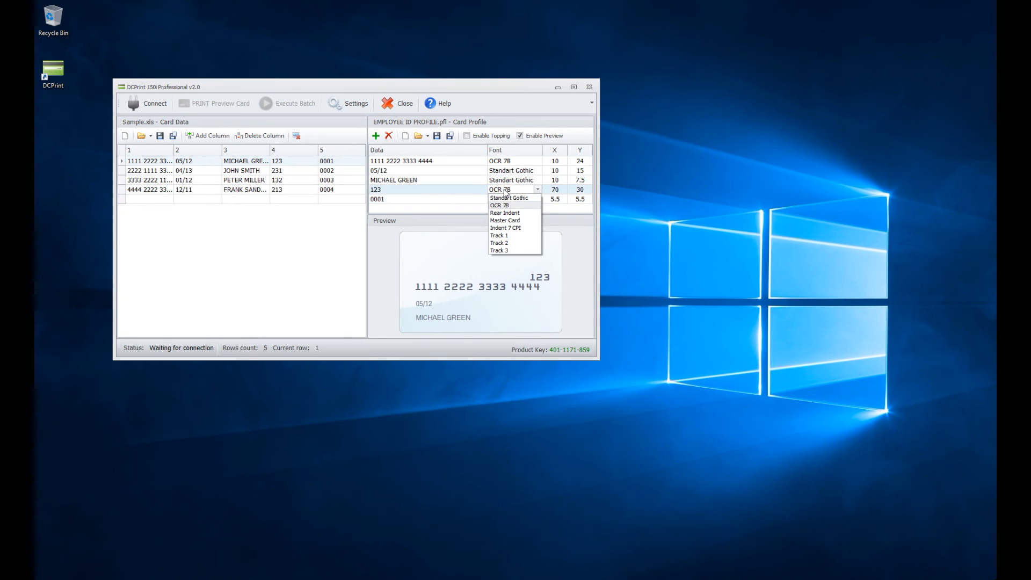
left_click(509, 217)
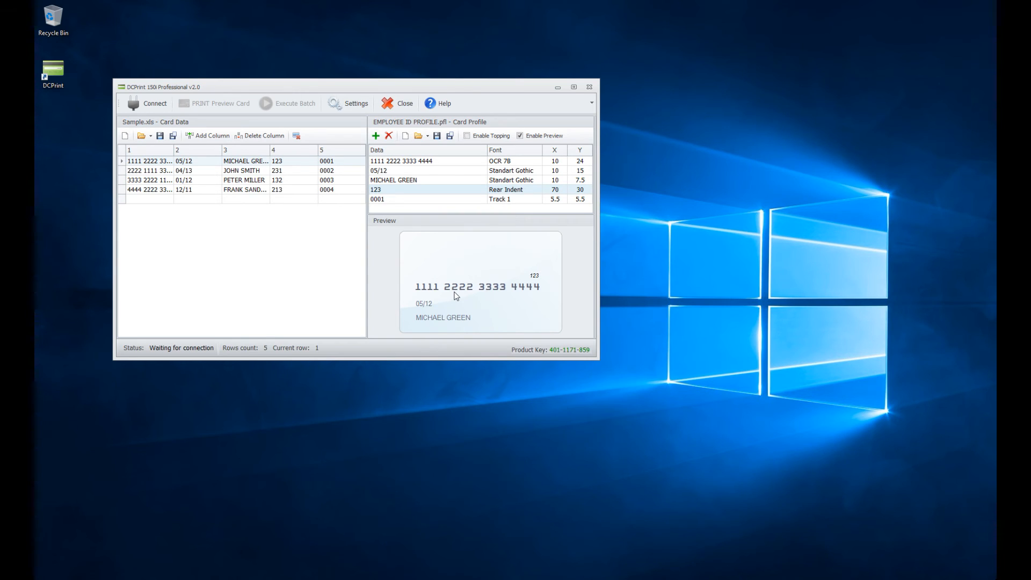
left_click(349, 104)
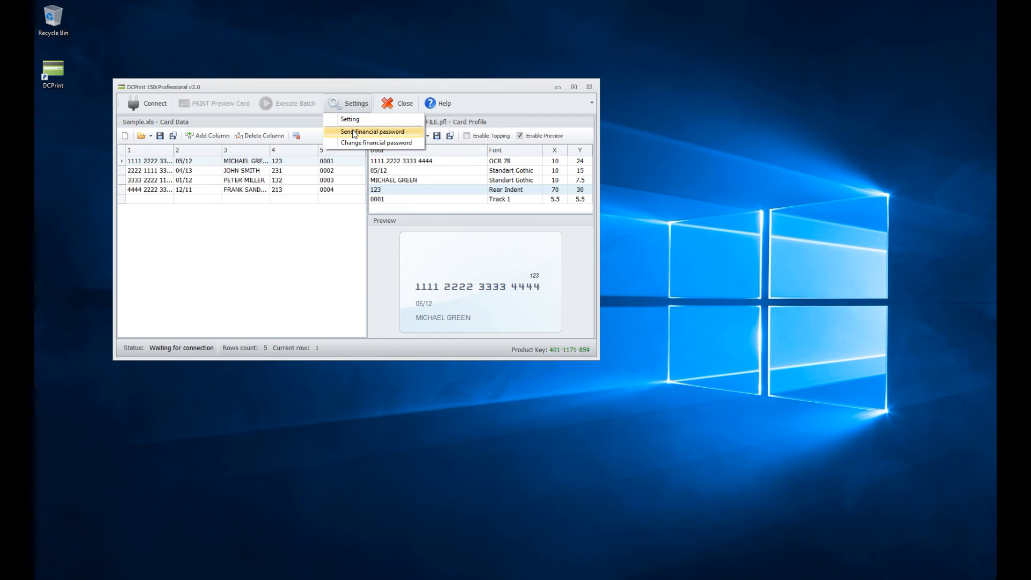
left_click(354, 132)
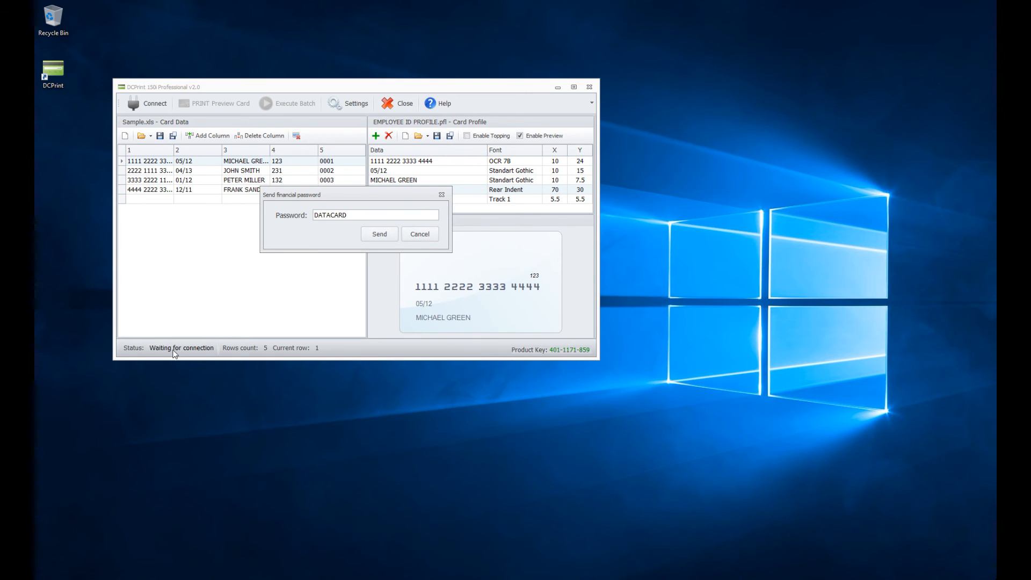
left_click(420, 234)
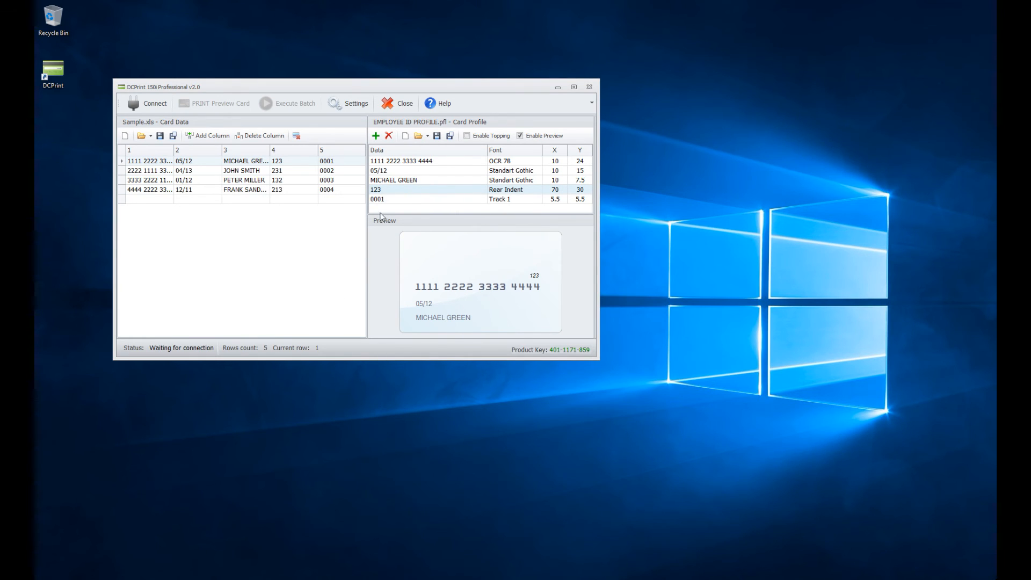